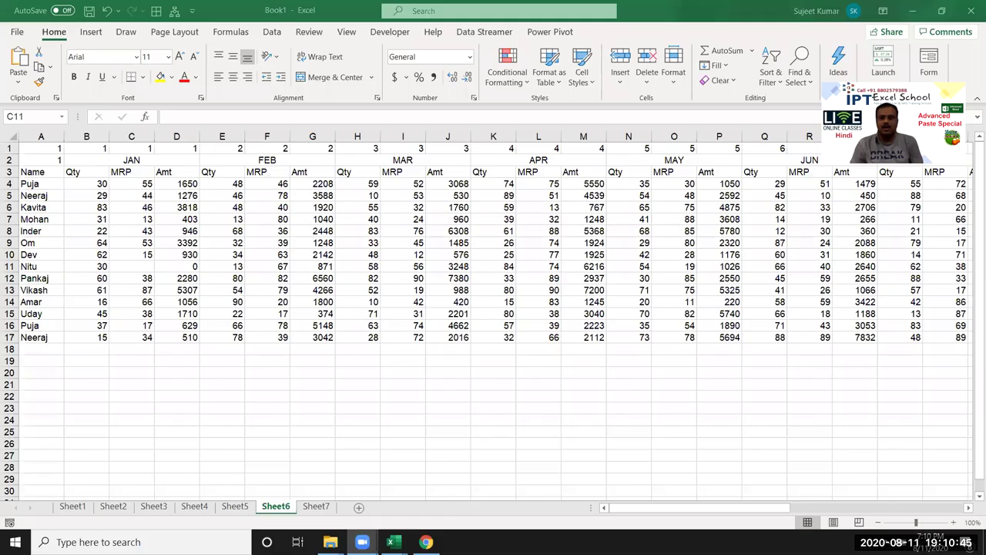
# Step: Add a new worksheet and enter 20 in C8 and 30 in D8
pyautogui.click(357, 507)
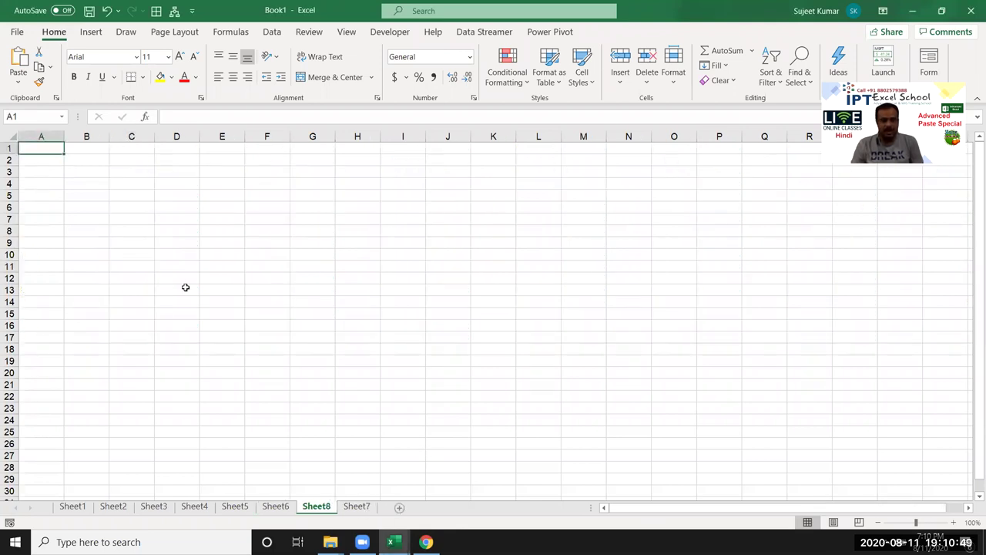
pyautogui.click(148, 228)
pyautogui.write('20')
pyautogui.press('Return')
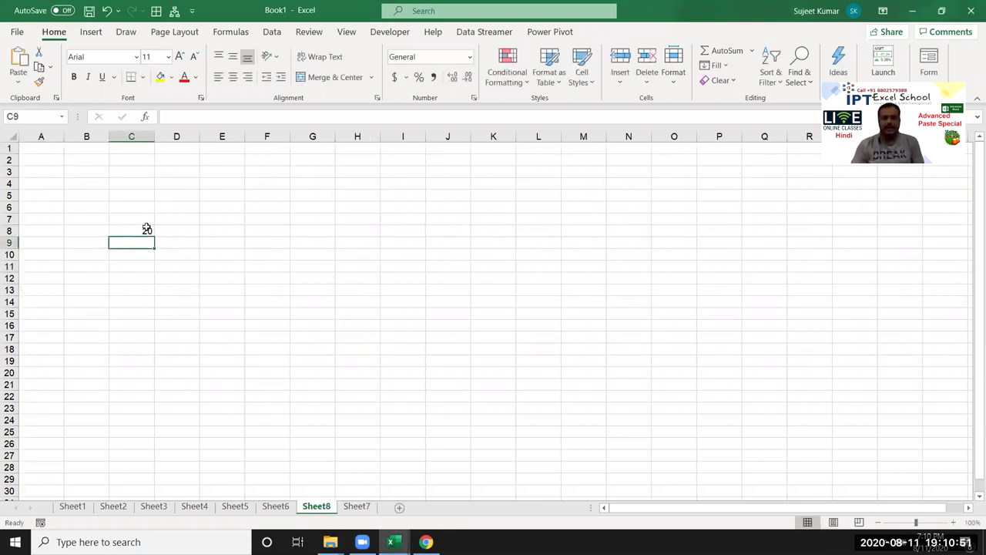
pyautogui.press('Right')
pyautogui.press('Up')
pyautogui.write('30')
pyautogui.press('Return')
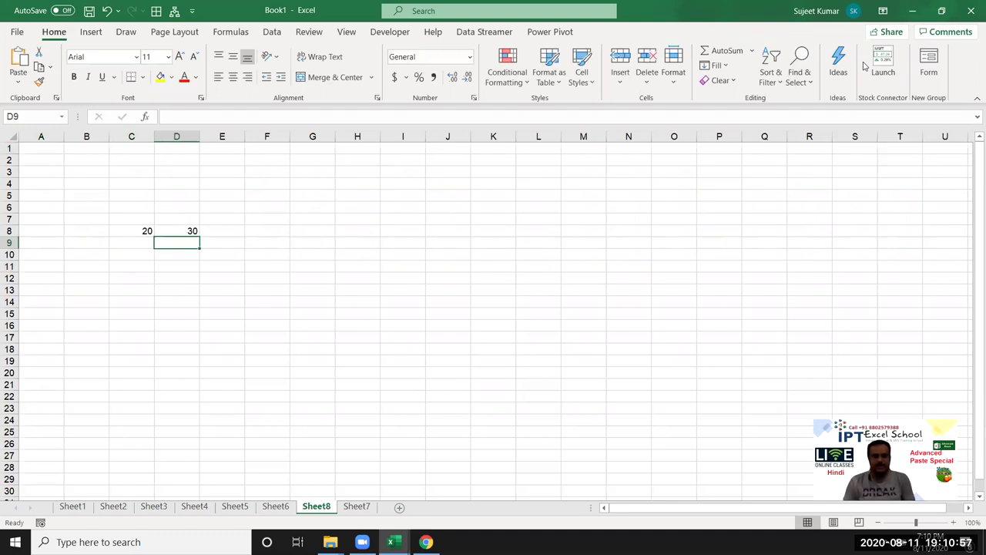
# Step: Copy C8 into D8, then undo the paste so D8 keeps 30
pyautogui.click(143, 231)
pyautogui.hotkey('ctrl', 'c')
pyautogui.click(192, 231)
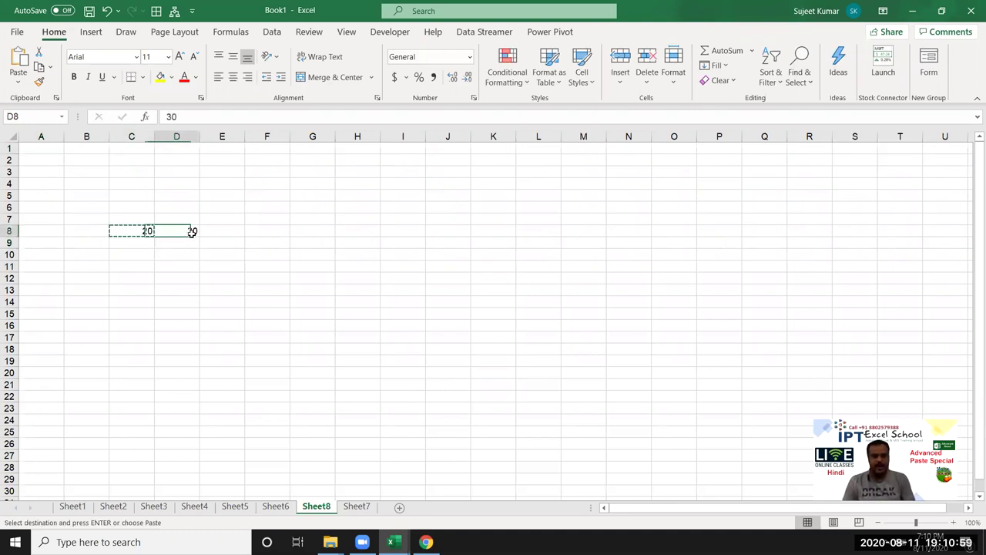
pyautogui.hotkey('ctrl', 'v')
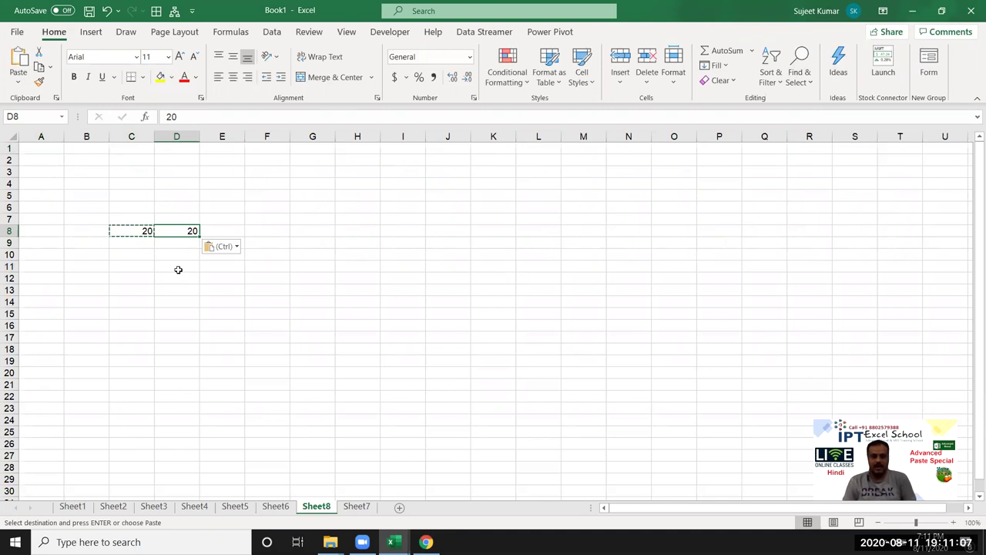
pyautogui.hotkey('ctrl', 'z')
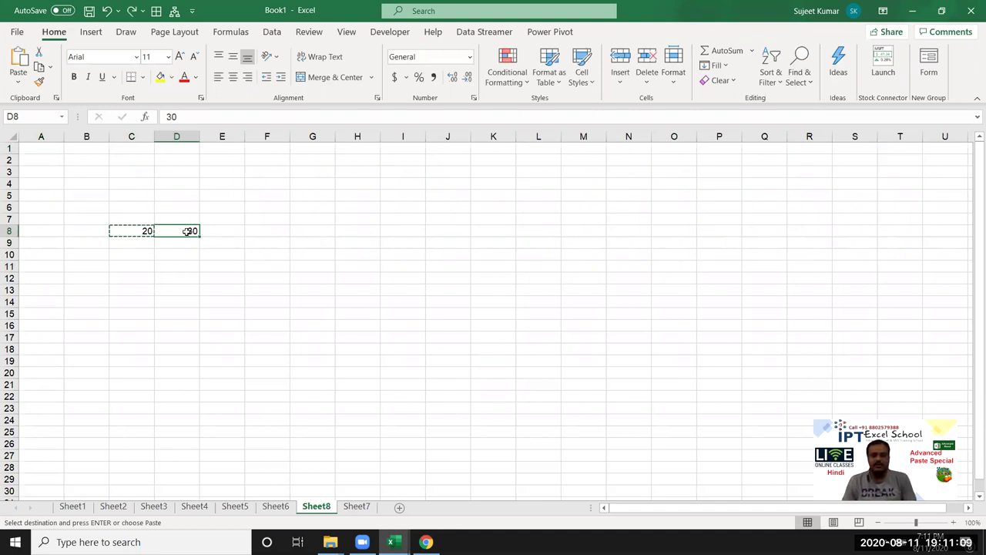
# Step: Use Paste Special with Add to add the copied 20 to D8, making 50, then select the numbers
pyautogui.rightClick(187, 231)
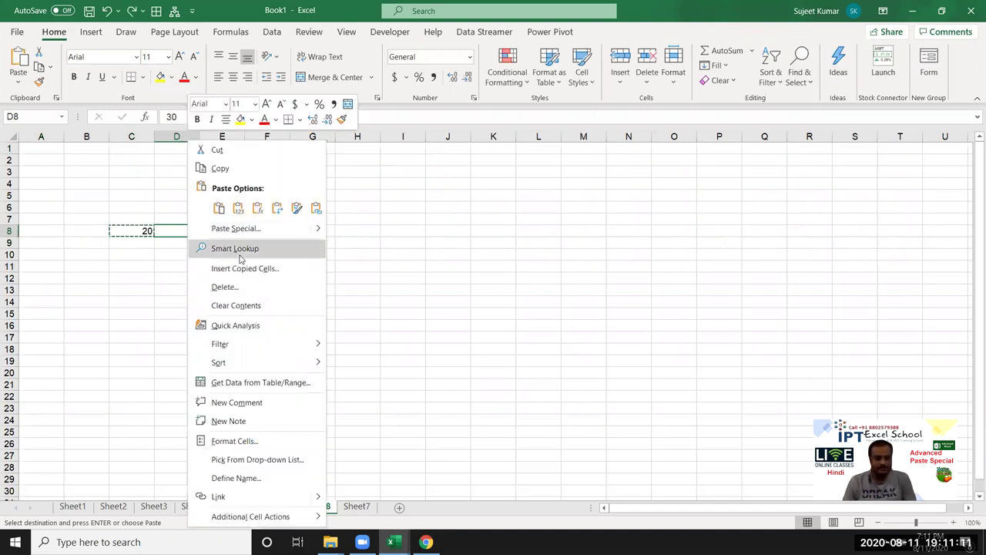
pyautogui.click(242, 232)
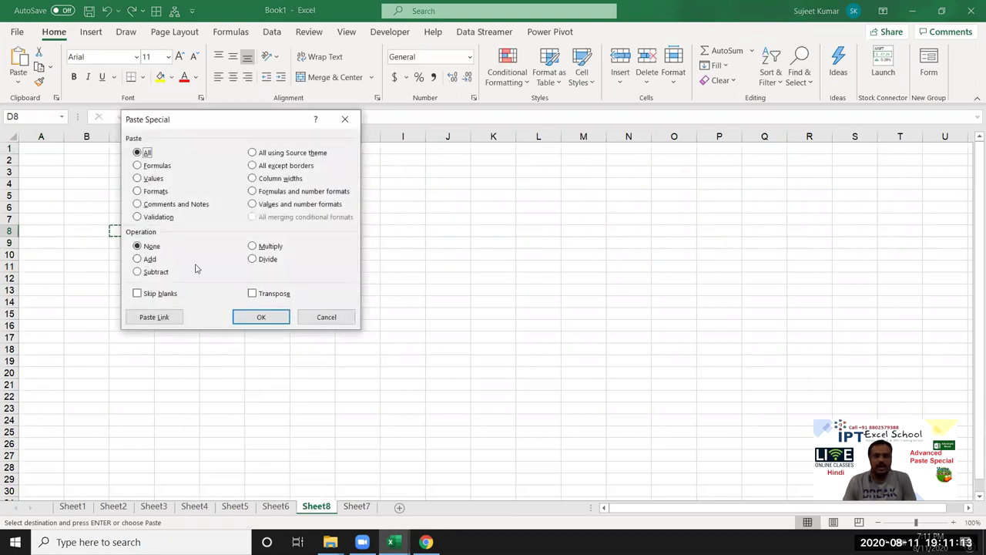
pyautogui.click(353, 235)
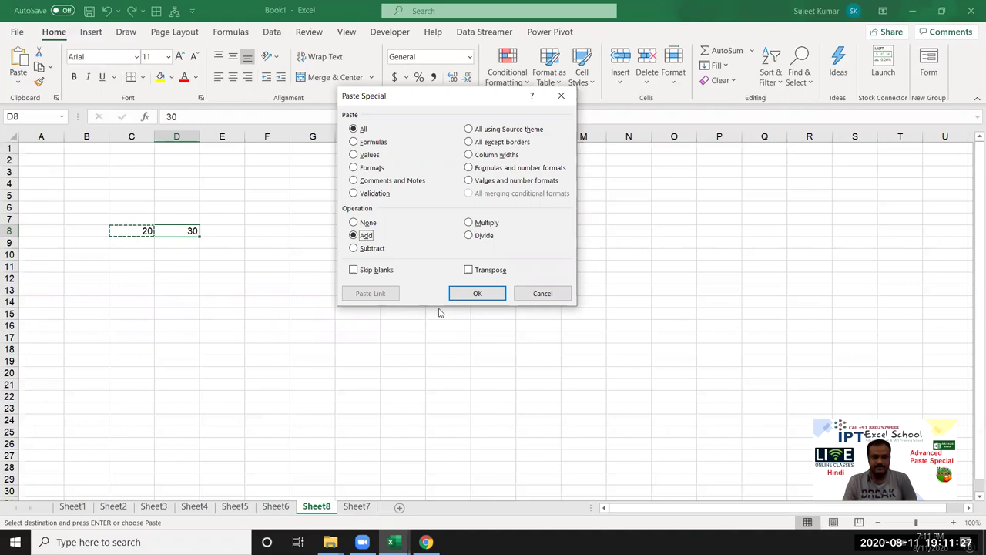
pyautogui.click(477, 293)
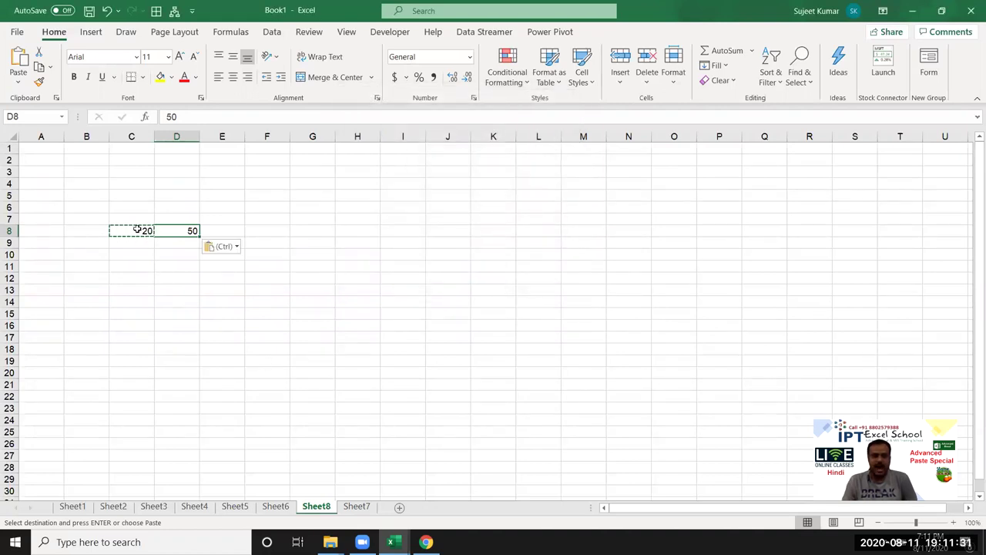
pyautogui.moveTo(132, 219); pyautogui.dragTo(192, 254)
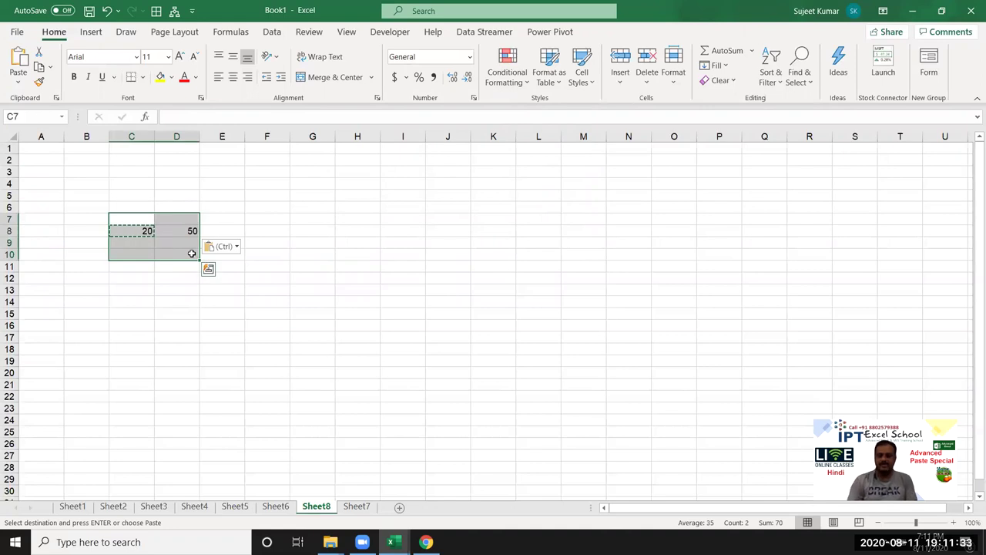
# Step: Clear the test numbers, add a Name heading in A1 and fill names down to A18
pyautogui.press('Delete')
pyautogui.hotkey('ctrl', 'Up')
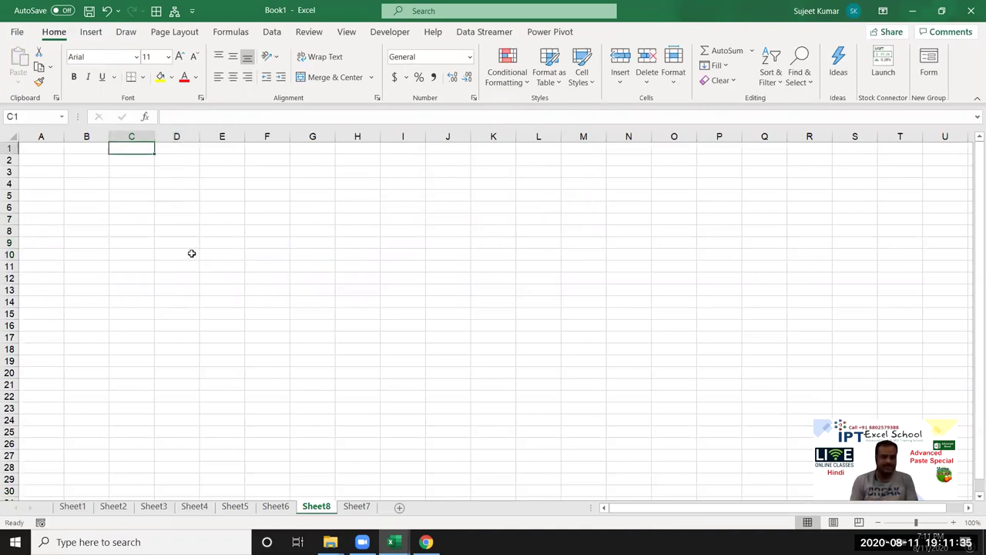
pyautogui.hotkey('ctrl', 'Left')
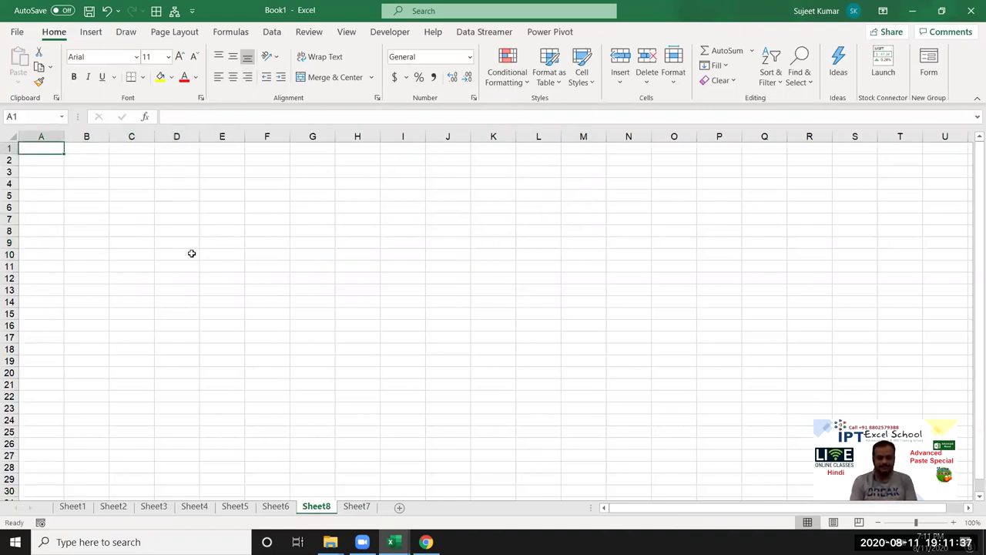
pyautogui.write('Name')
pyautogui.press('Return')
pyautogui.write('Puja')
pyautogui.press('Return')
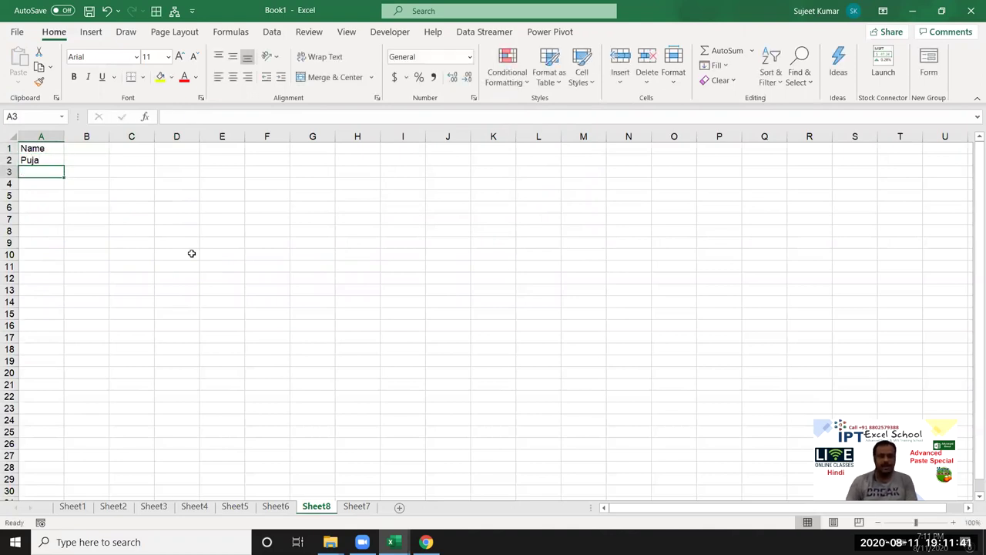
pyautogui.click(47, 161)
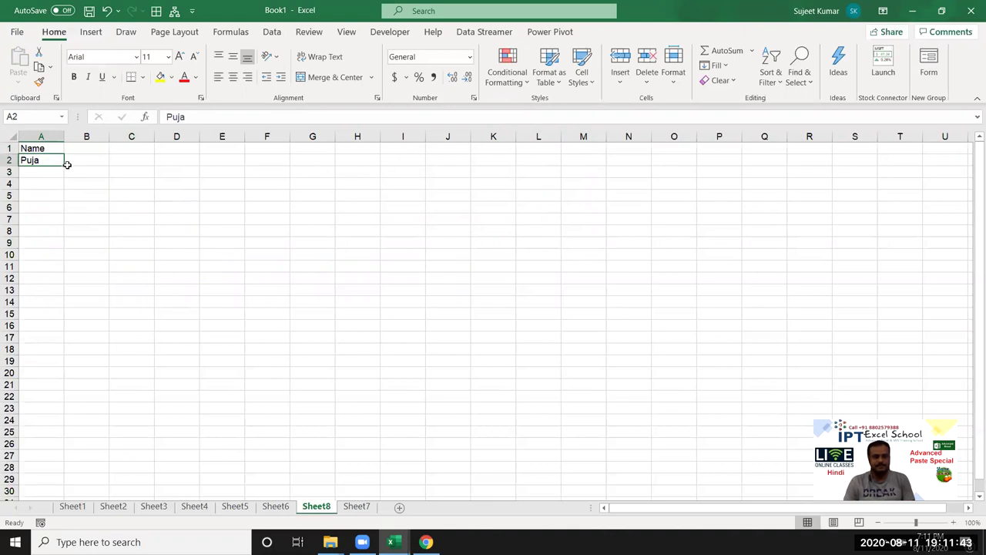
pyautogui.moveTo(65, 165); pyautogui.dragTo(68, 351)
# Step: Enter the P-1 heading in B1 and extend the period headings along row 1
pyautogui.click(91, 150)
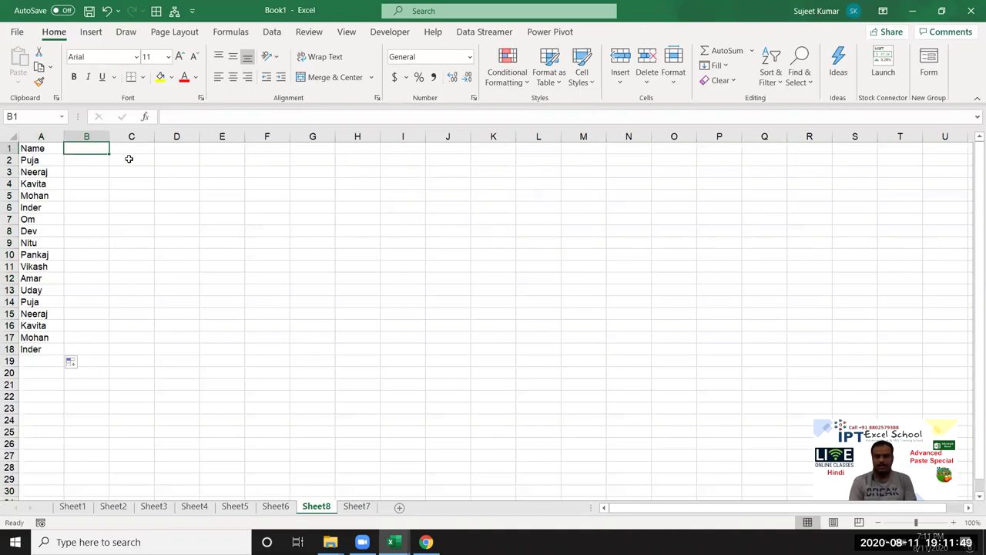
pyautogui.write('P-1')
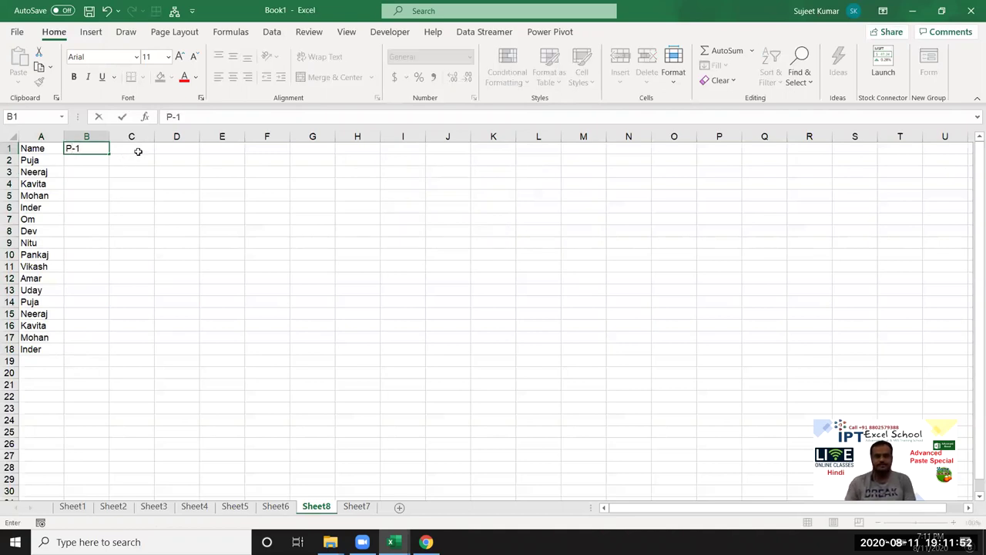
pyautogui.click(138, 151)
pyautogui.click(94, 145)
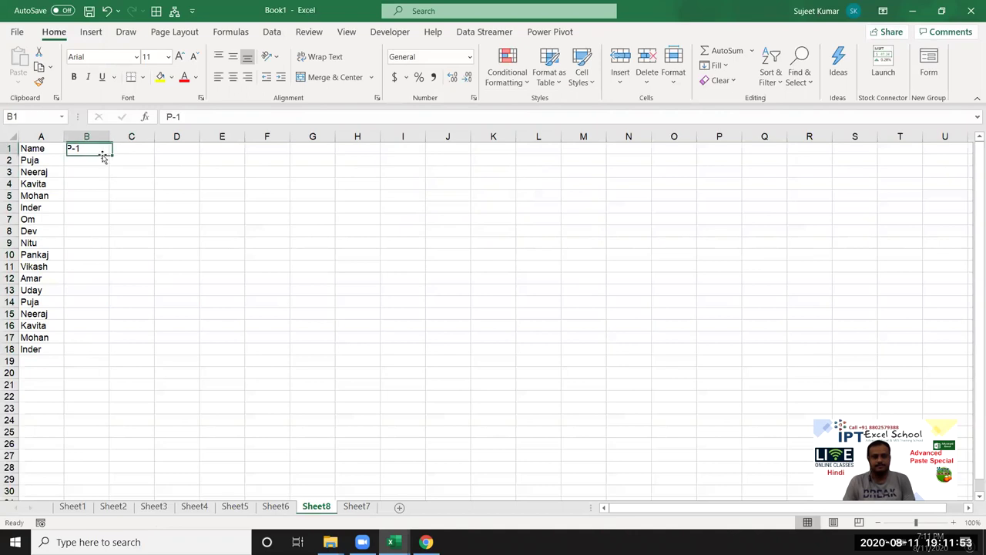
pyautogui.moveTo(110, 154); pyautogui.dragTo(614, 157)
# Step: Finish the headings at P-12 and fill B2:M18 with =RANDBETWEEN(10,90)
pyautogui.click(71, 164)
pyautogui.write('=ra')
pyautogui.press('Down')
pyautogui.press('Down')
pyautogui.press('Down')
pyautogui.press('Tab')
pyautogui.write('1')
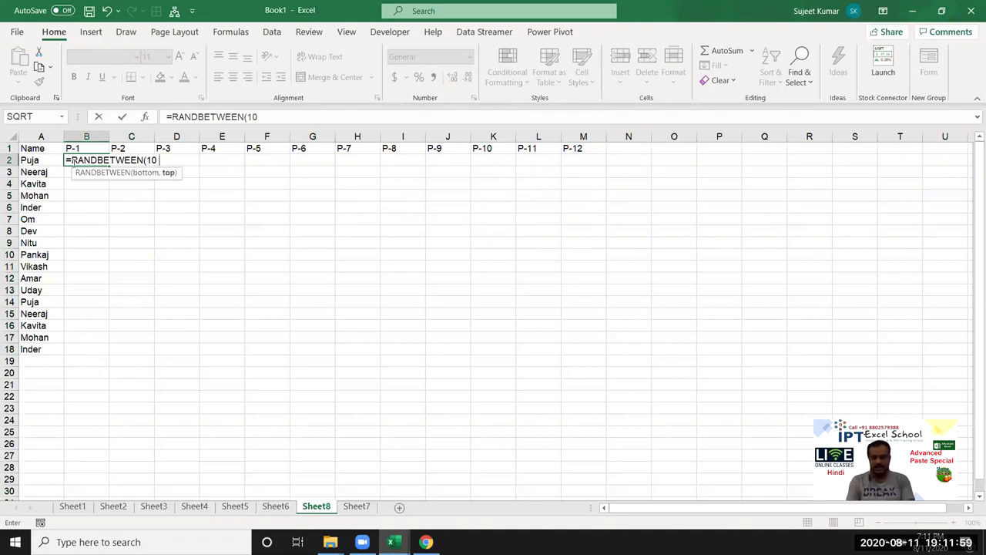
pyautogui.write('0')
pyautogui.press('Return')
pyautogui.moveTo(99, 160); pyautogui.dragTo(565, 343)
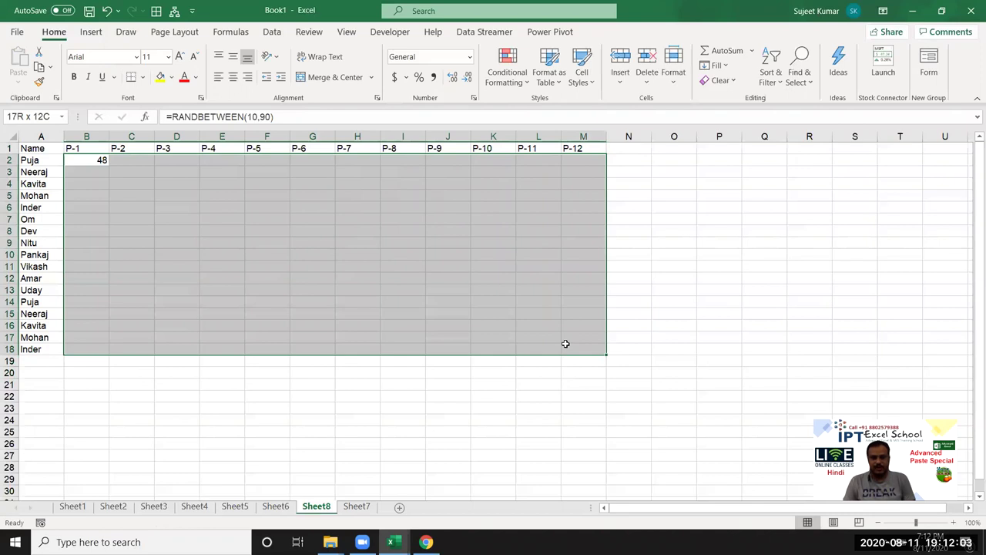
pyautogui.hotkey('ctrl', 'r')
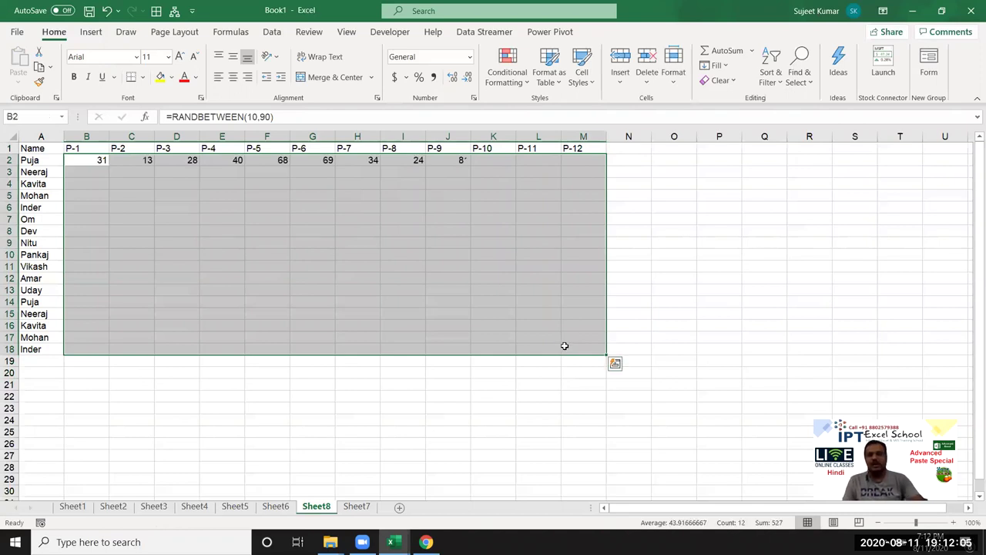
pyautogui.hotkey('ctrl', 'd')
pyautogui.click(103, 172)
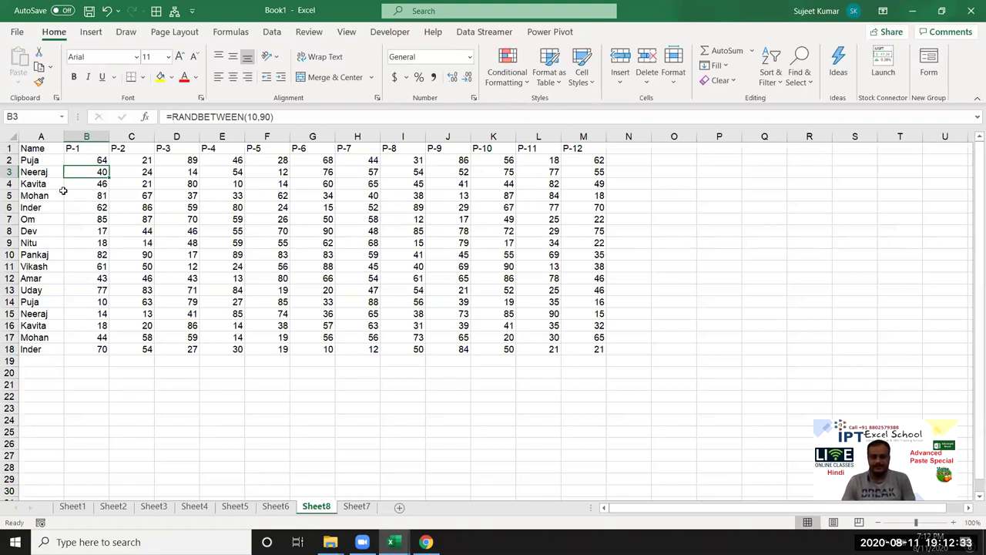
# Step: Enter 70 in P7 and paste the random block B2:M18 back as fixed values
pyautogui.click(721, 219)
pyautogui.write('70')
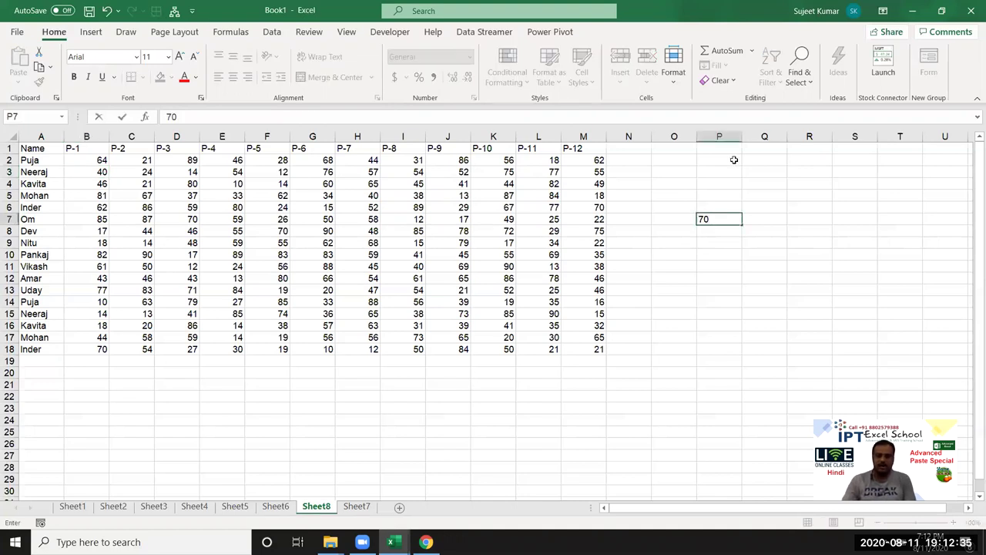
pyautogui.click(699, 278)
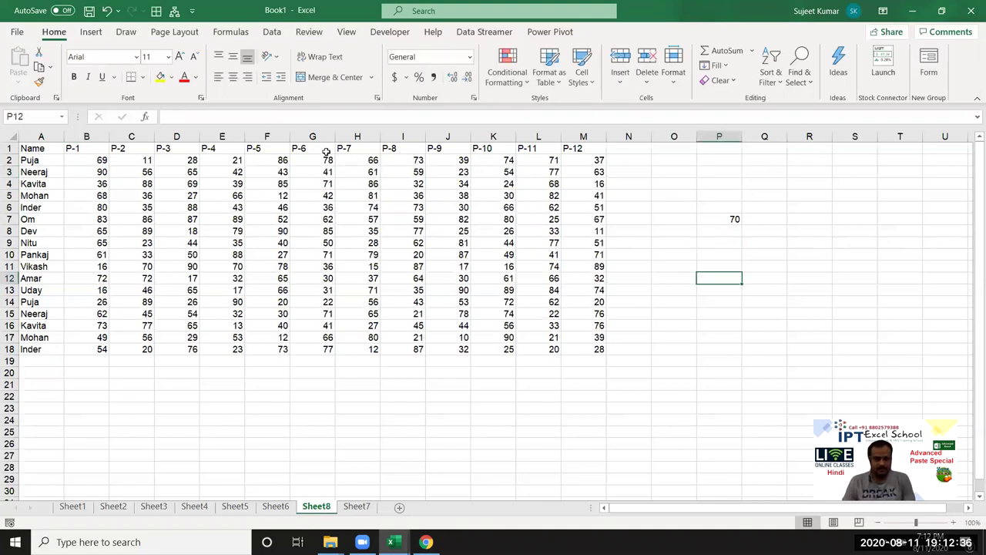
pyautogui.click(122, 145)
pyautogui.moveTo(104, 160)
pyautogui.mouseDown()
pyautogui.moveTo(552, 314)
pyautogui.moveTo(585, 346)
pyautogui.mouseUp()
pyautogui.hotkey('ctrl', 'c')
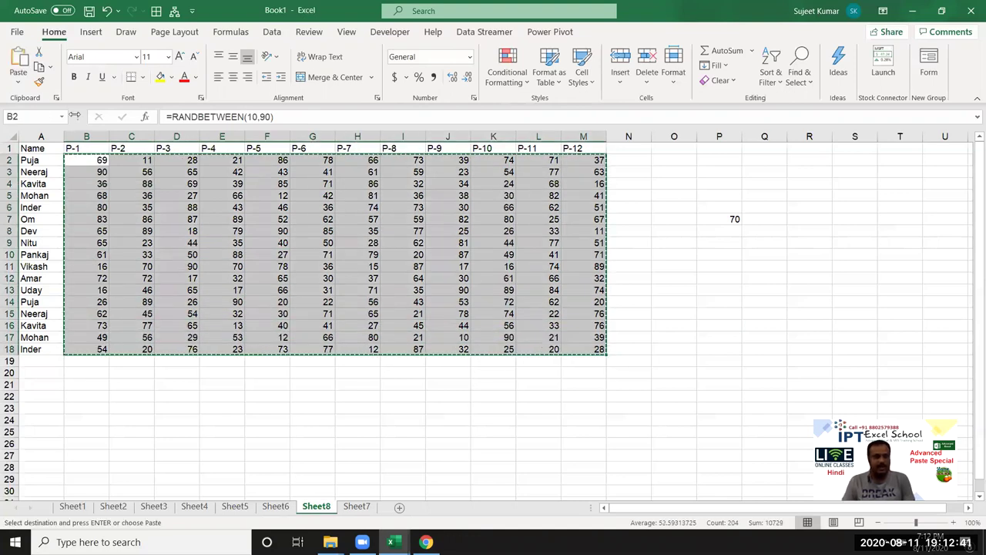
pyautogui.click(18, 80)
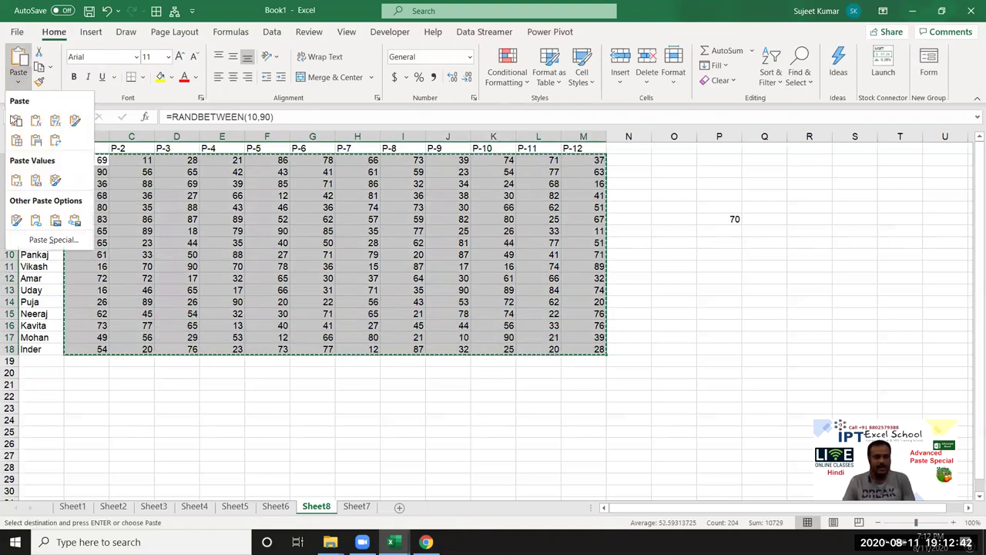
pyautogui.click(16, 181)
pyautogui.click(215, 218)
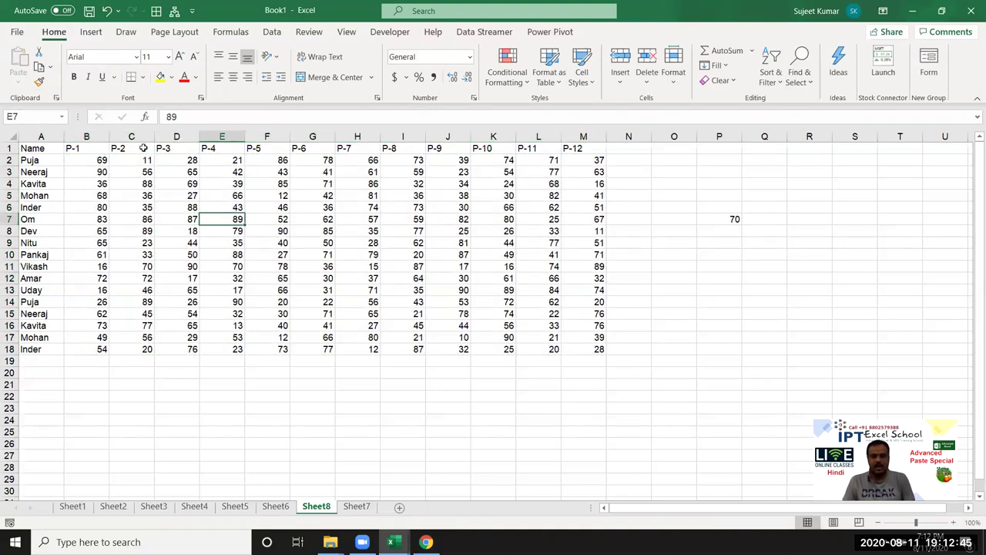
# Step: Insert a blank column C and fill C2:C18 with =B2/70
pyautogui.click(135, 136)
pyautogui.hotkey('ctrl', 'shift', '+')
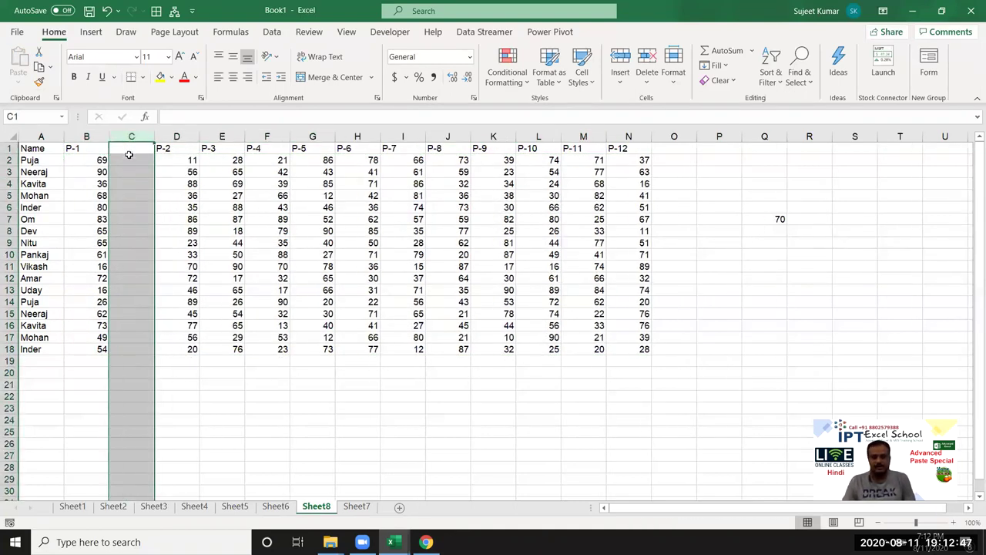
pyautogui.click(134, 158)
pyautogui.write('=B2')
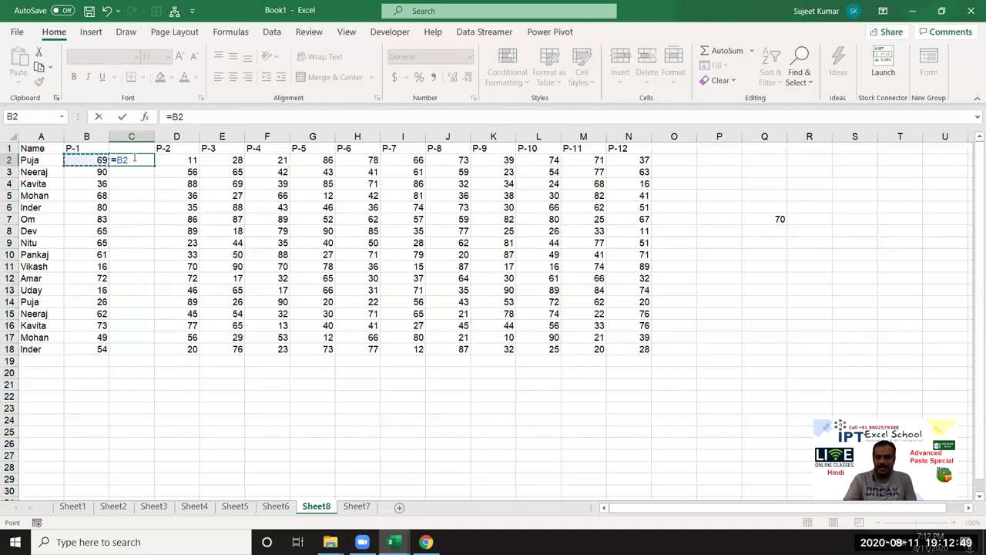
pyautogui.write('/70')
pyautogui.press('Return')
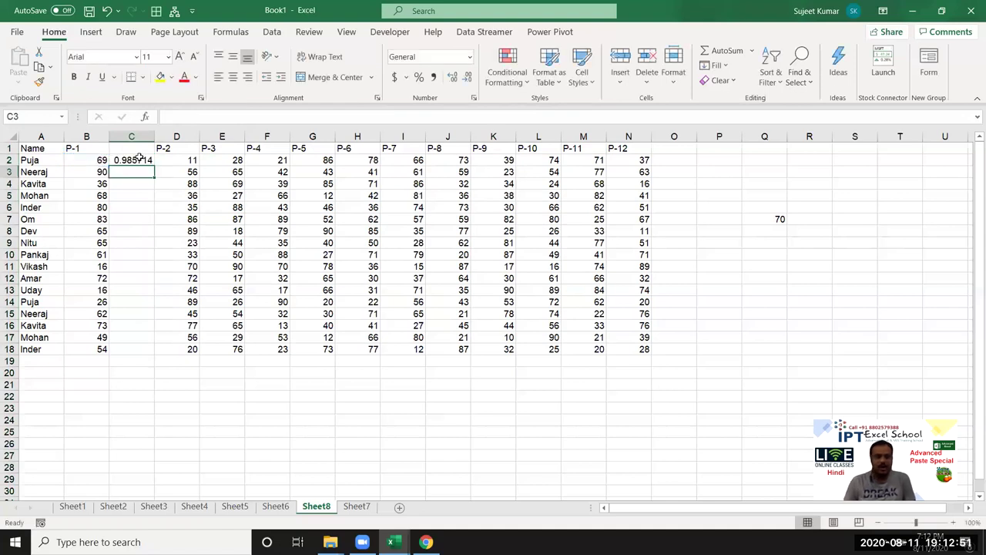
pyautogui.moveTo(132, 160); pyautogui.dragTo(128, 349)
pyautogui.hotkey('ctrl', 'd')
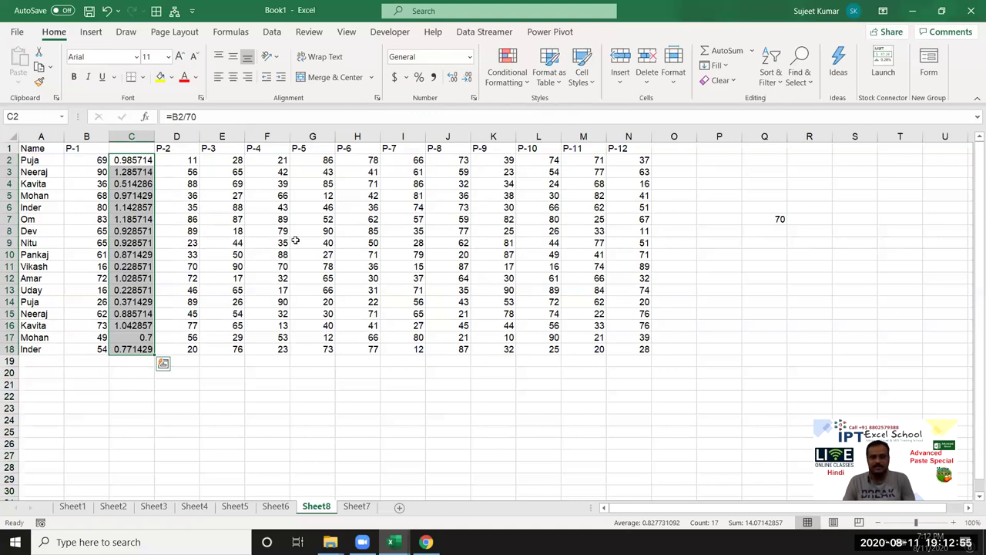
# Step: Apply Percent Style to column C, then undo the formatting and the formulas
pyautogui.click(420, 77)
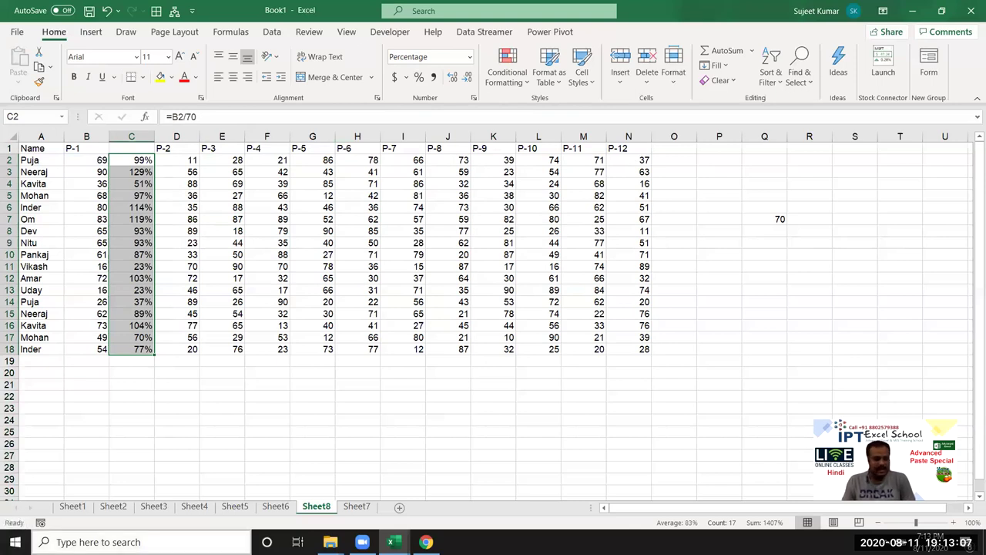
pyautogui.hotkey('ctrl', 'z')
pyautogui.hotkey('ctrl', 'z')
pyautogui.hotkey('ctrl', 'z')
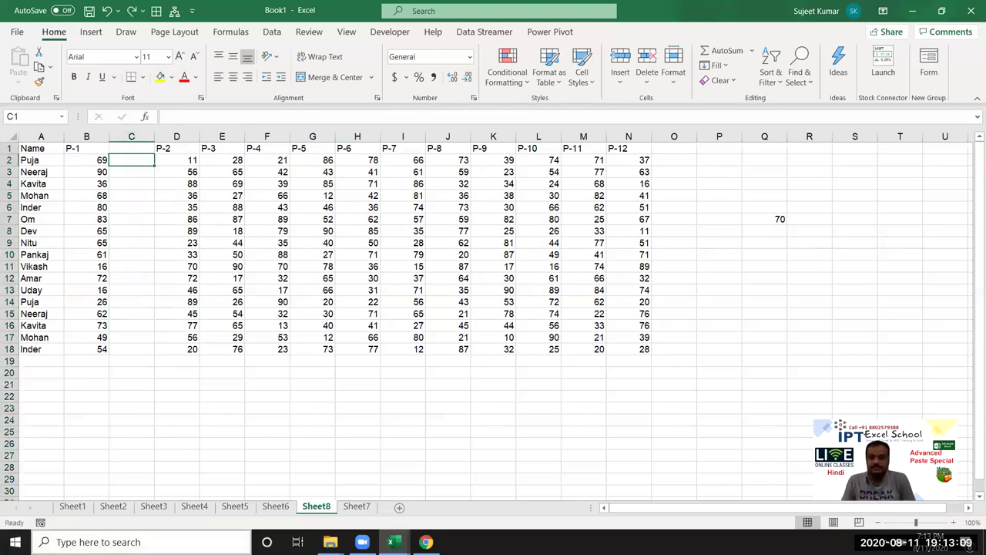
pyautogui.hotkey('ctrl', 'z')
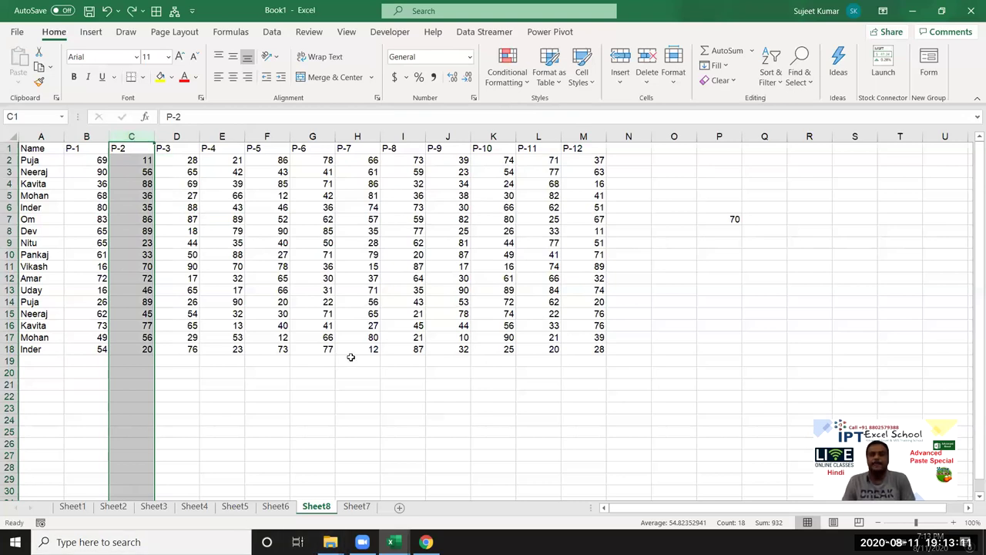
# Step: Try a Paste Special Divide of B2:M18 by the 70 in P7, cancel it, and go to Sheet7
pyautogui.click(442, 251)
pyautogui.click(729, 218)
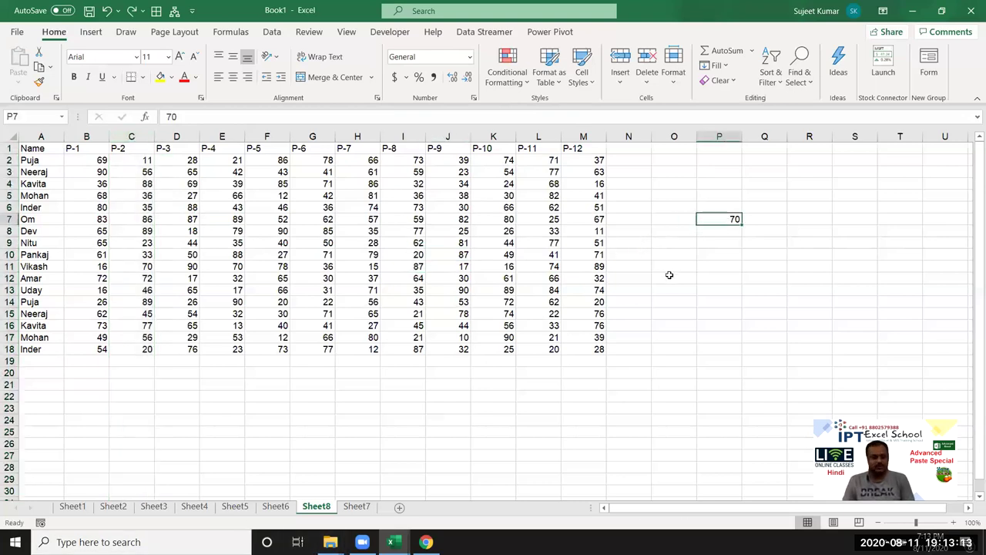
pyautogui.hotkey('ctrl', 'c')
pyautogui.moveTo(89, 159); pyautogui.dragTo(586, 349)
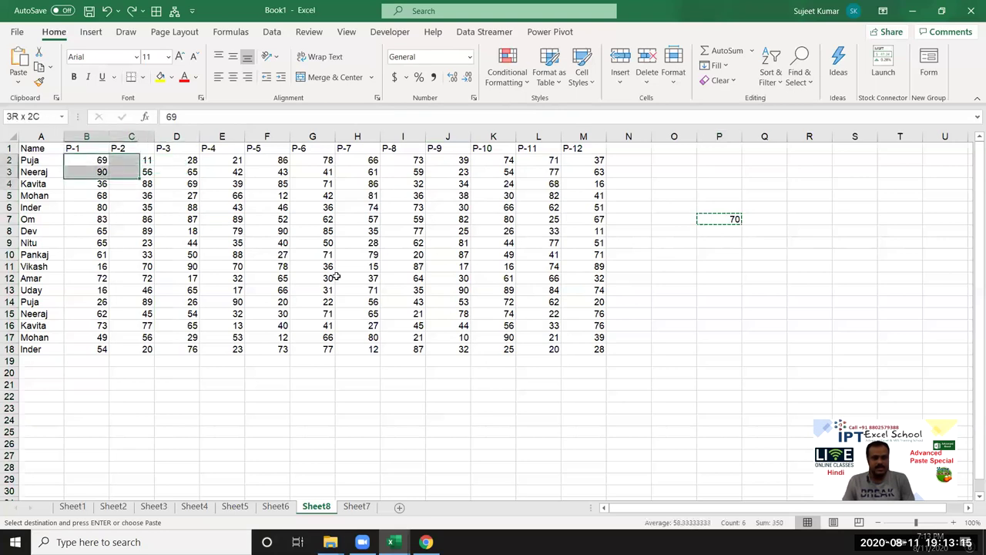
pyautogui.rightClick(544, 312)
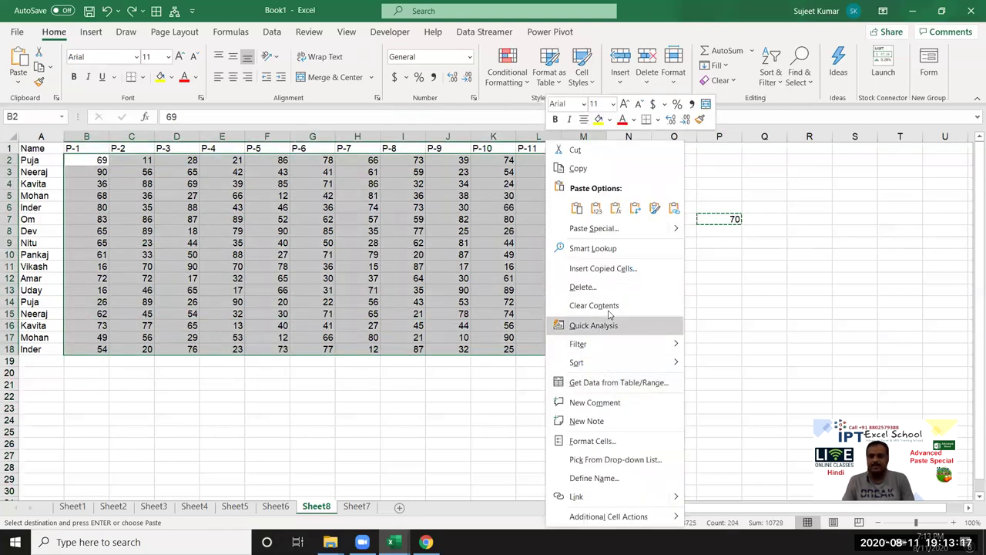
pyautogui.click(605, 231)
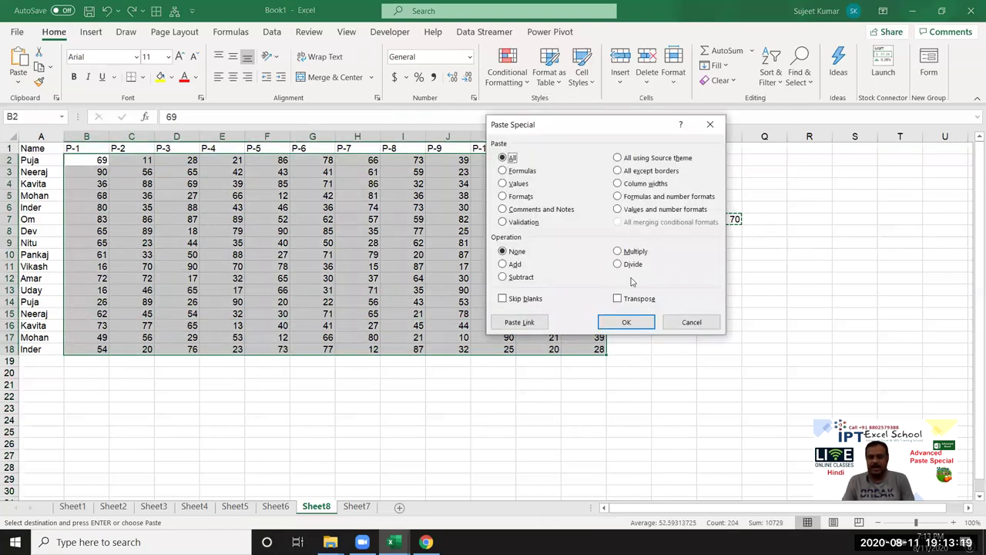
pyautogui.click(624, 264)
pyautogui.moveTo(539, 124); pyautogui.dragTo(539, 248)
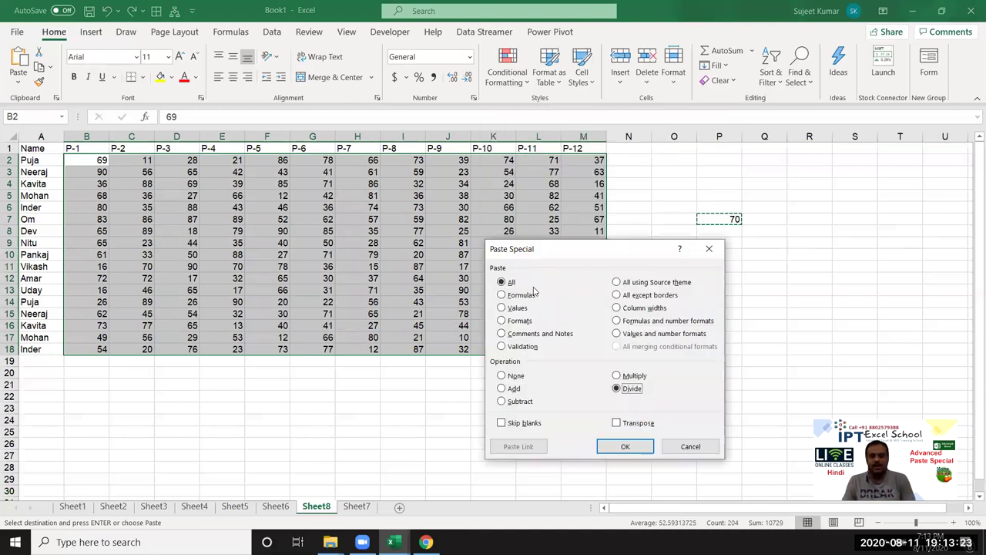
pyautogui.press('Return')
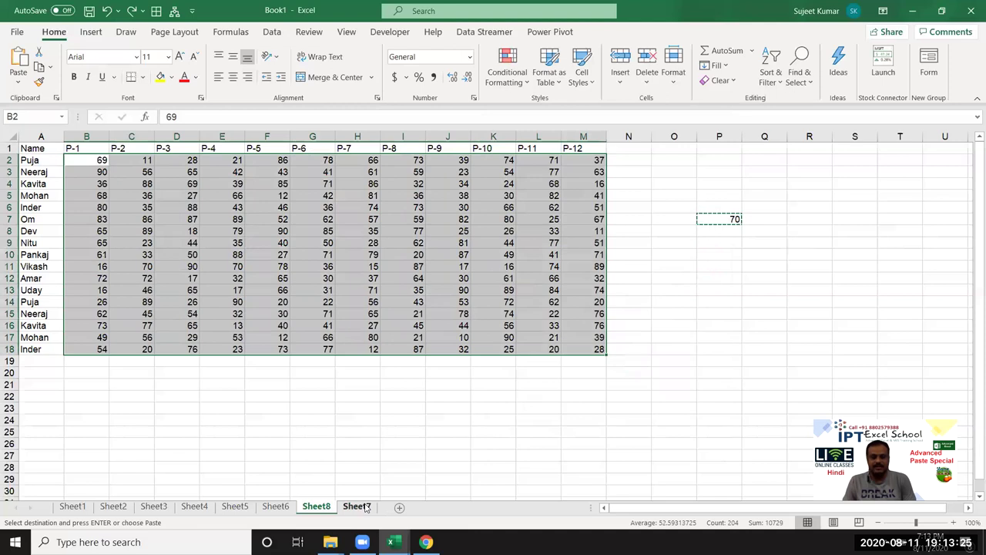
pyautogui.click(366, 507)
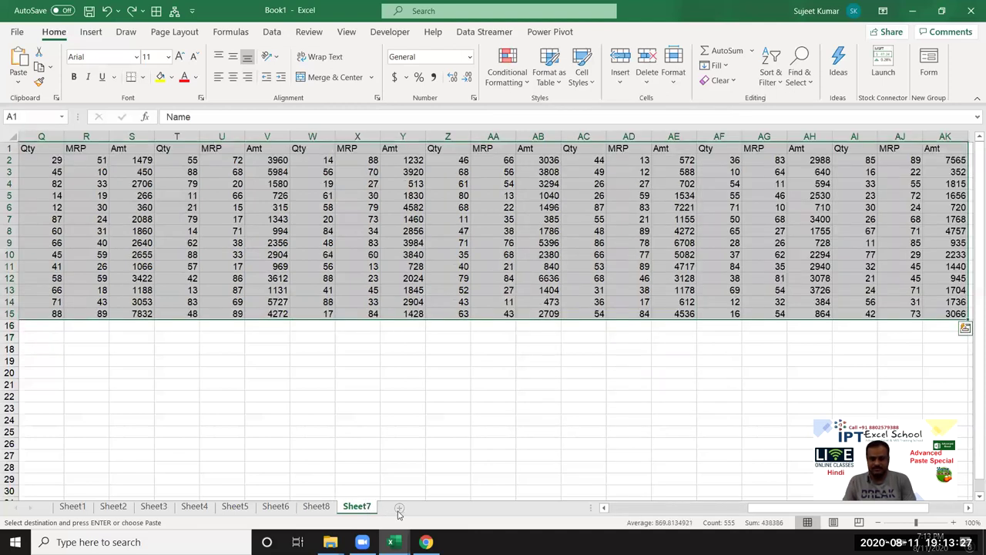
# Step: Add Sheet9 and enter 20% in B3
pyautogui.click(399, 508)
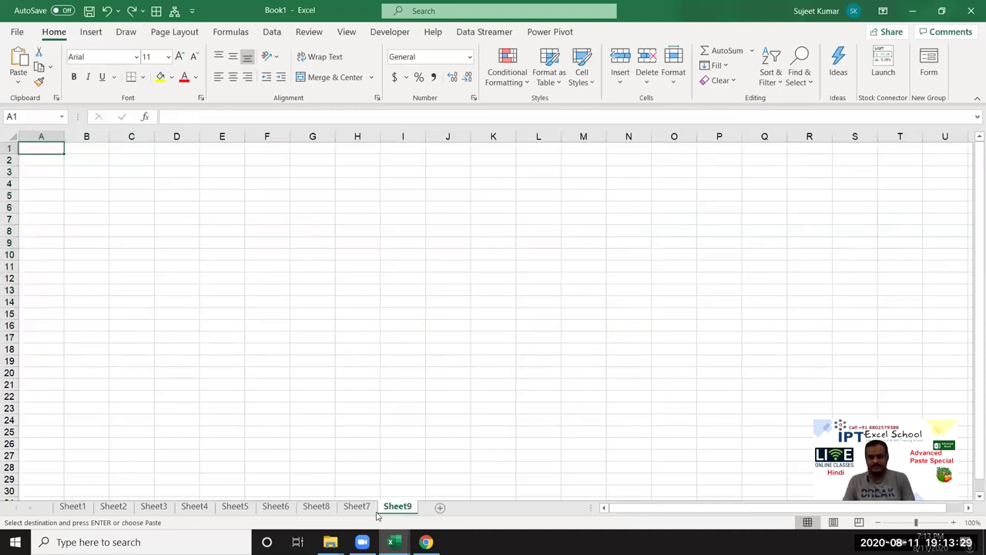
pyautogui.click(368, 508)
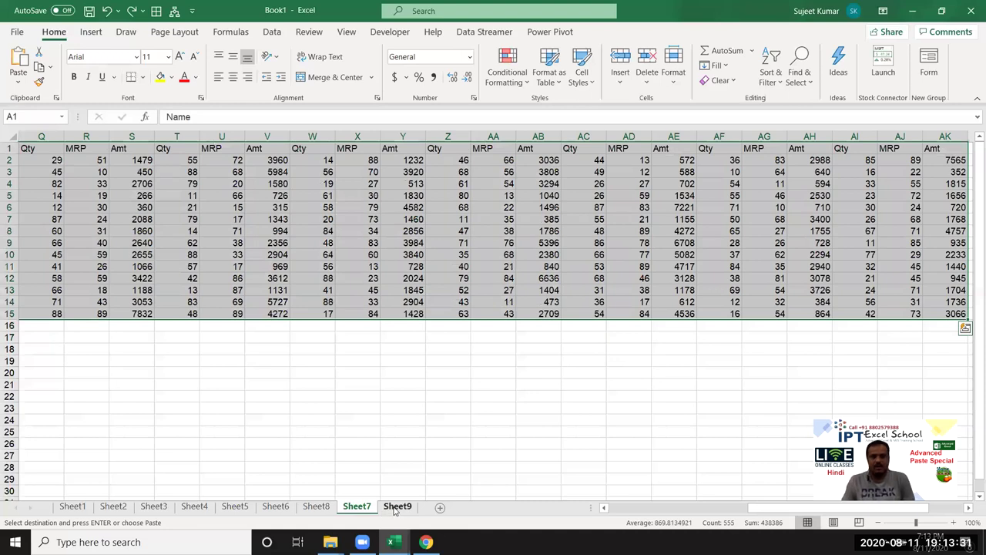
pyautogui.click(396, 508)
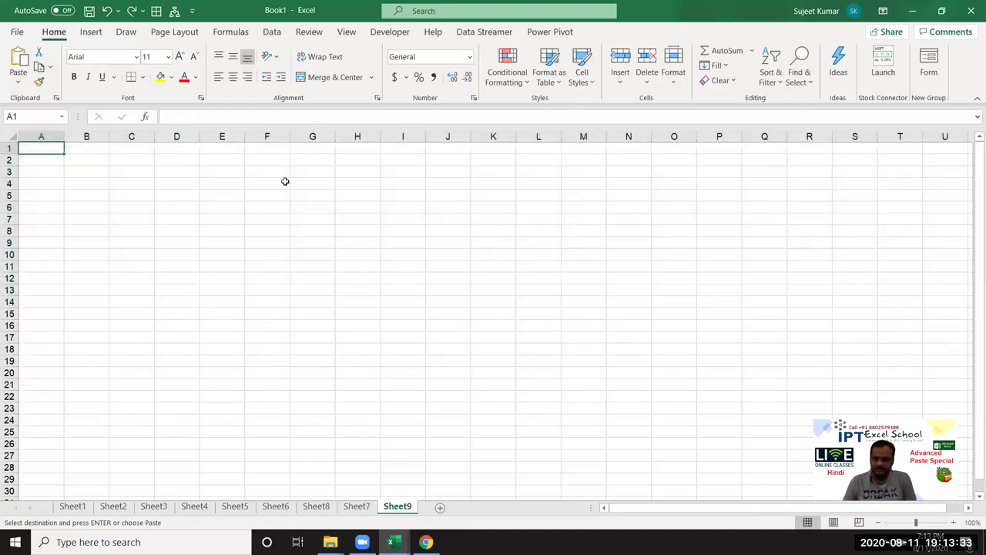
pyautogui.press('Right')
pyautogui.press('Right')
pyautogui.press('Down')
pyautogui.press('Down')
pyautogui.press('Left')
pyautogui.keyDown('ctrl'); pyautogui.scroll(4, 367, 198); pyautogui.keyUp('ctrl')
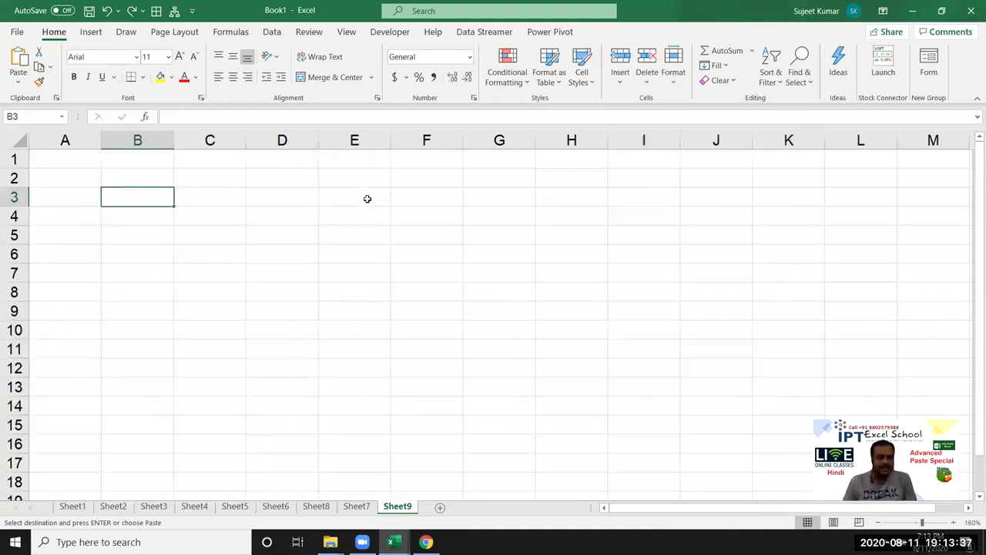
pyautogui.write('20')
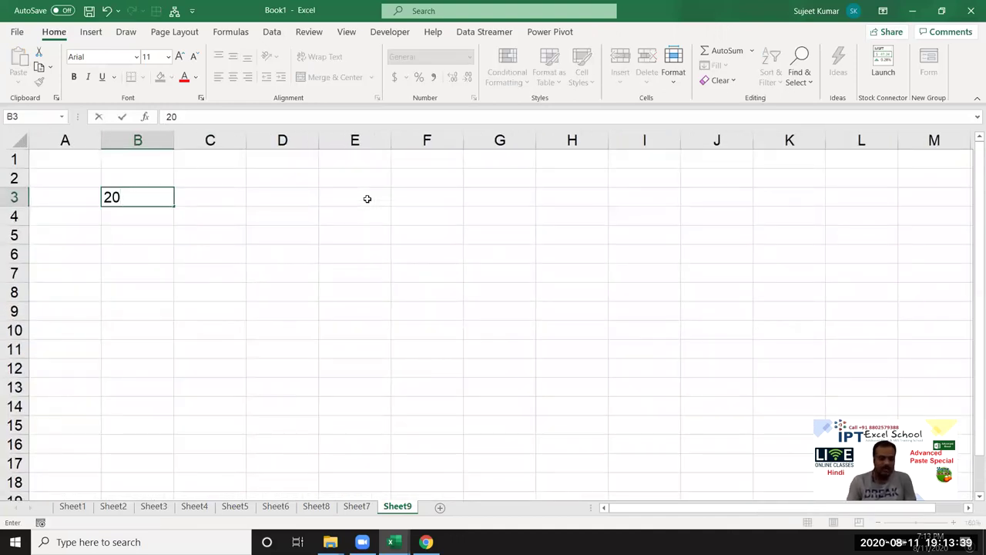
pyautogui.write('%')
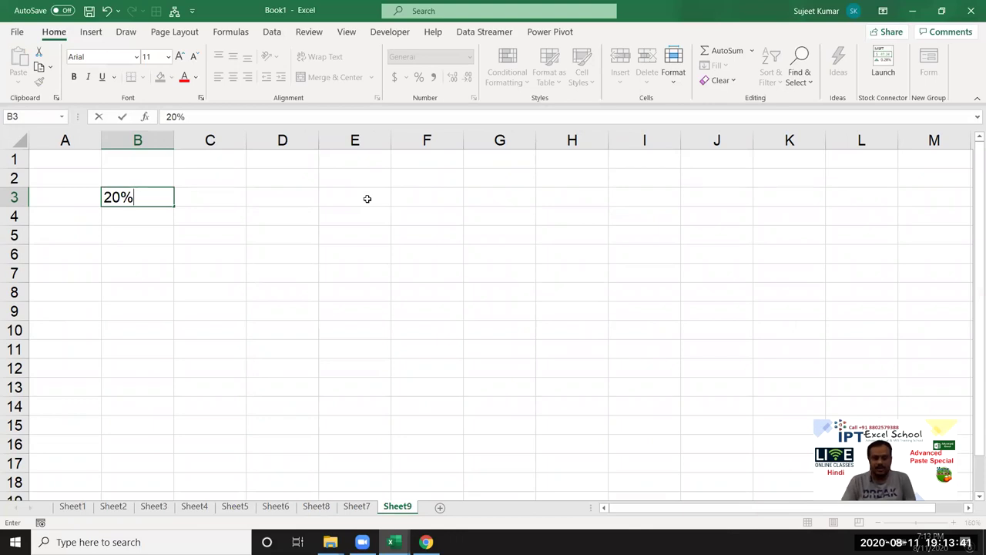
pyautogui.press('Return')
# Step: Enter 20 in C3 formatted as a percentage (2000%) and the note 1=100% in C4
pyautogui.press('Up')
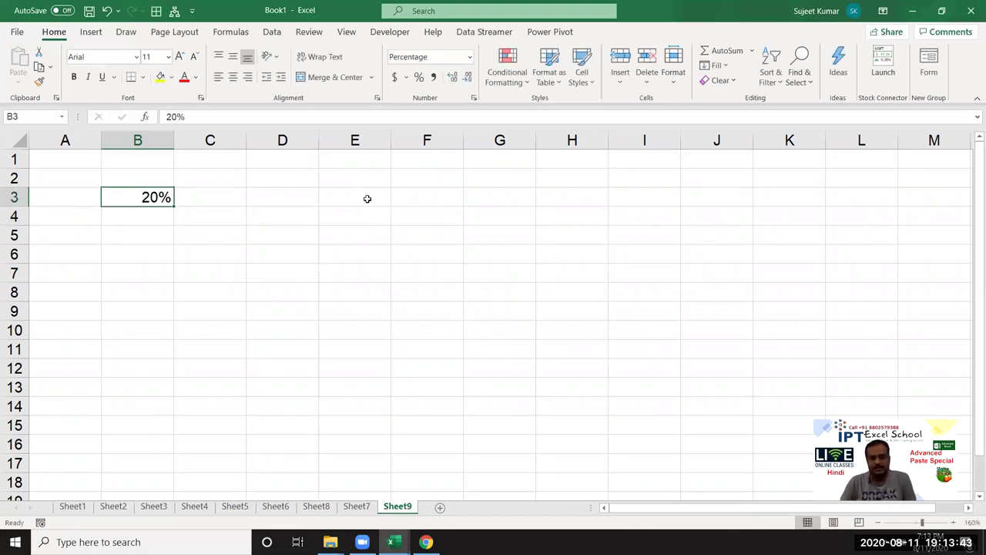
pyautogui.press('Right')
pyautogui.write('20')
pyautogui.press('Return')
pyautogui.press('Up')
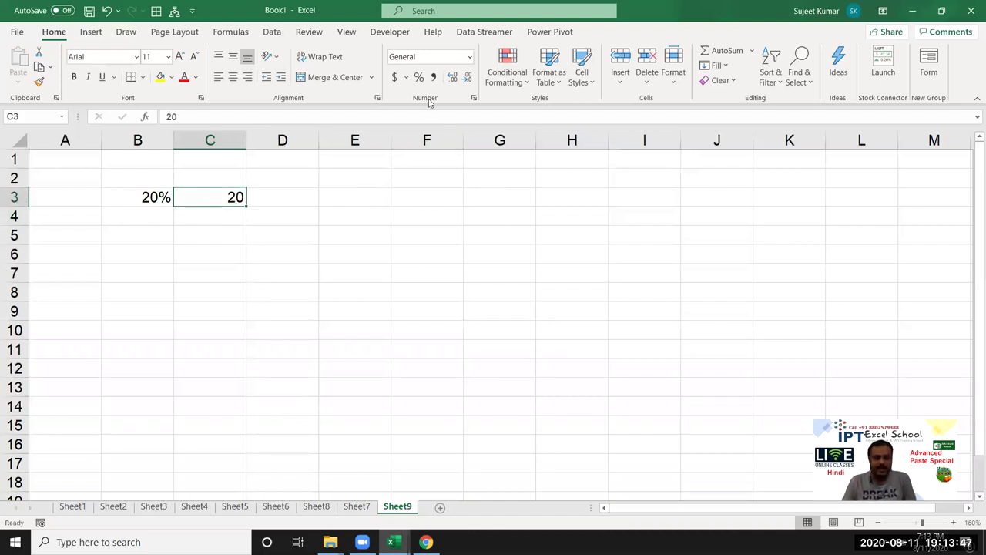
pyautogui.click(418, 77)
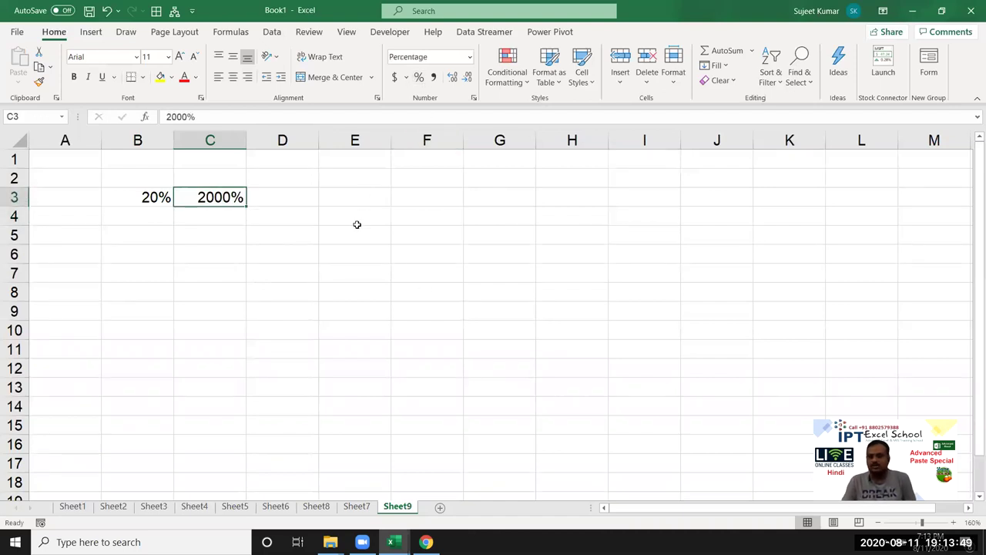
pyautogui.press('Down')
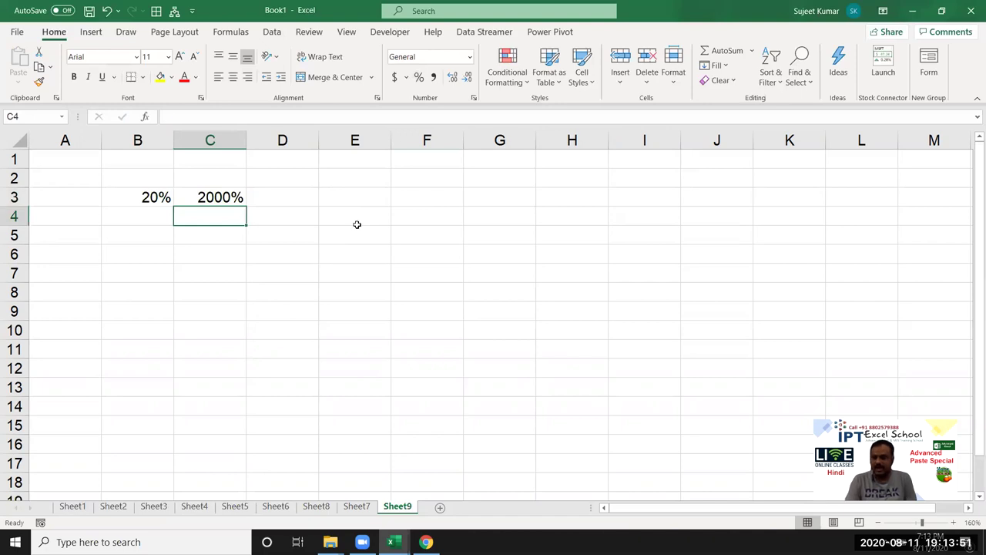
pyautogui.write('1=')
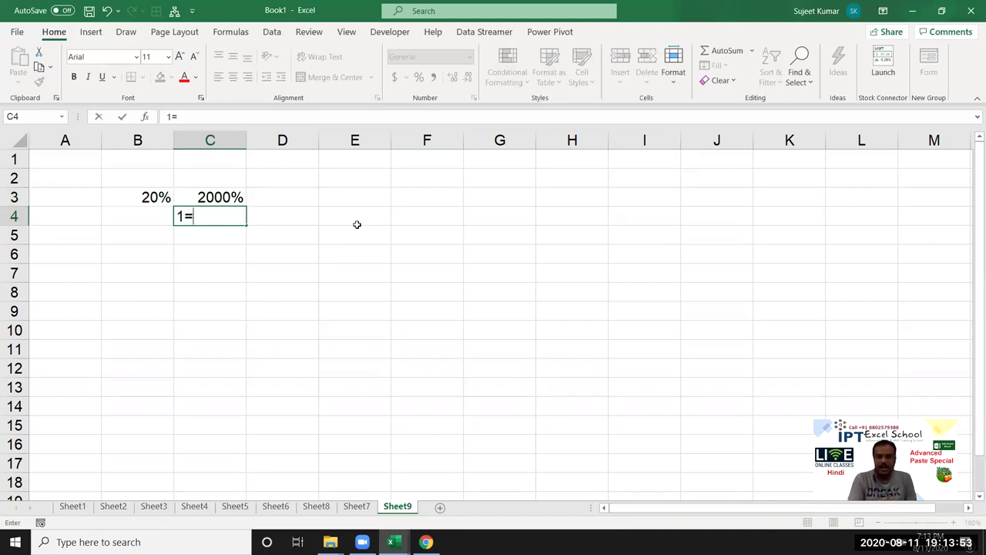
pyautogui.write('100%')
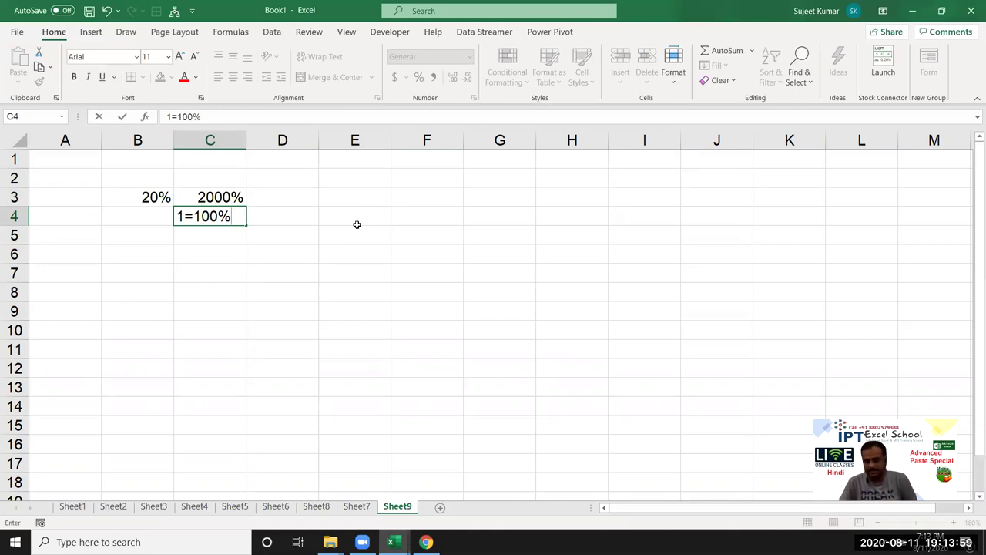
pyautogui.press('Return')
# Step: Enter 0.20 in D3 and format it as a percentage, showing 20%
pyautogui.press('Up')
pyautogui.press('Up')
pyautogui.press('Right')
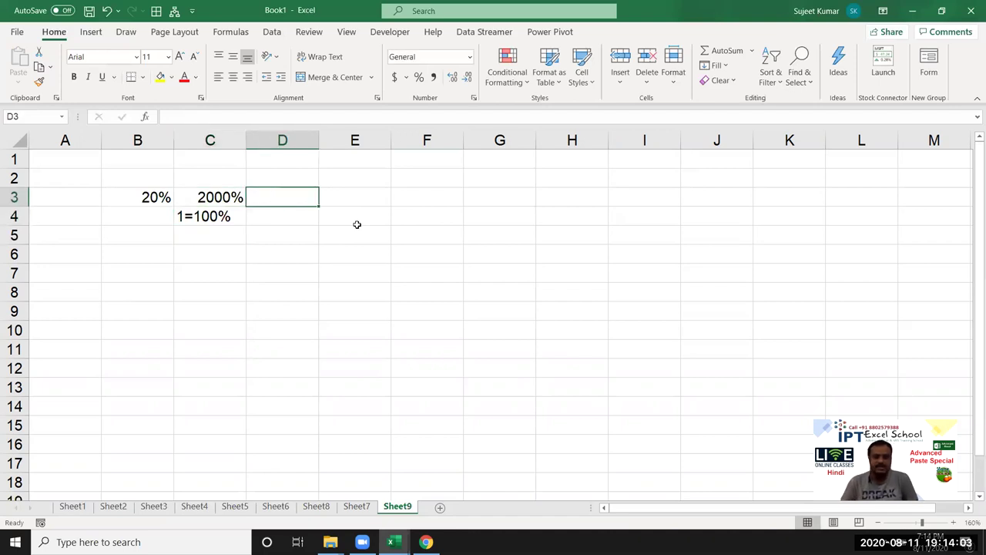
pyautogui.write('0.20')
pyautogui.press('Return')
pyautogui.press('Up')
pyautogui.click(418, 76)
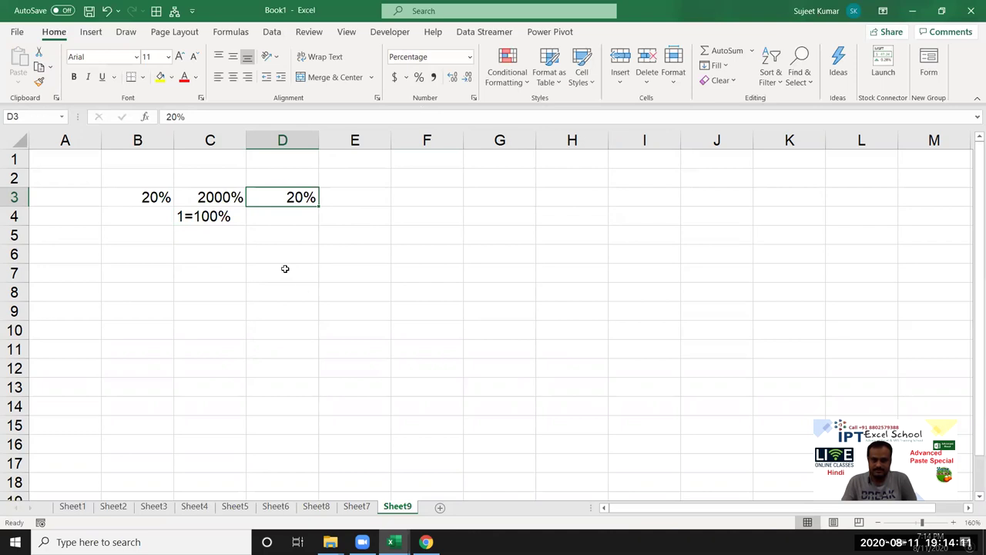
pyautogui.click(359, 508)
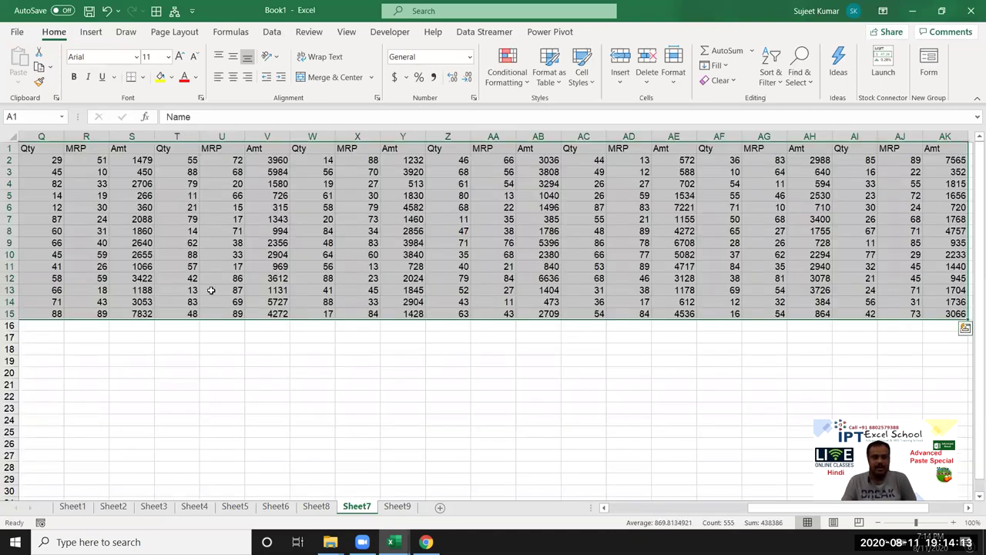
pyautogui.click(308, 507)
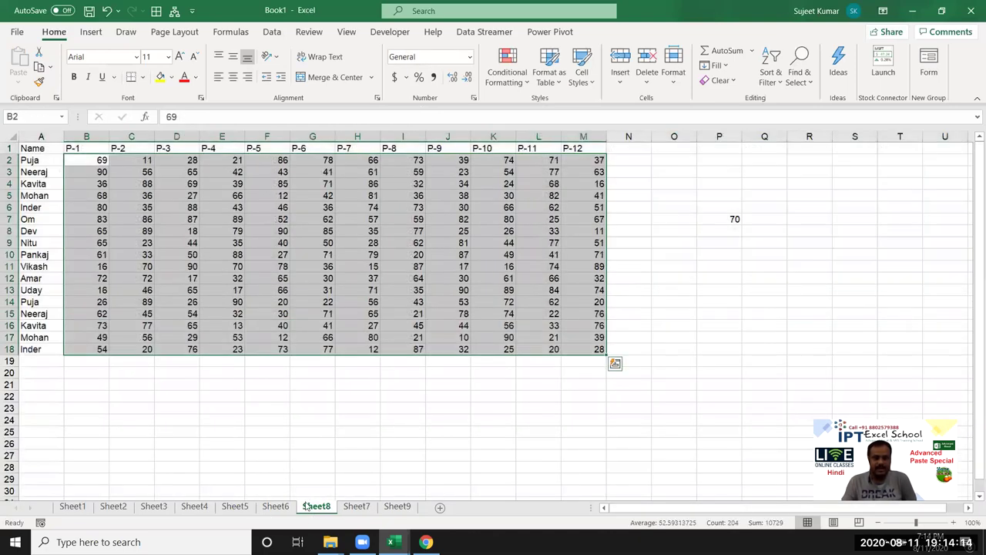
pyautogui.rightClick(246, 275)
pyautogui.press('Escape')
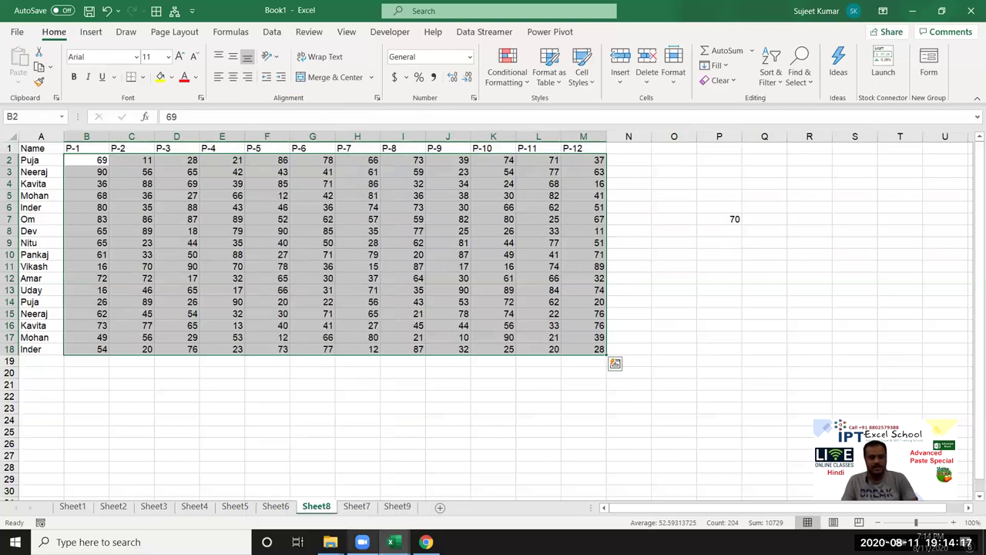
pyautogui.click(733, 217)
pyautogui.hotkey('ctrl', 'c')
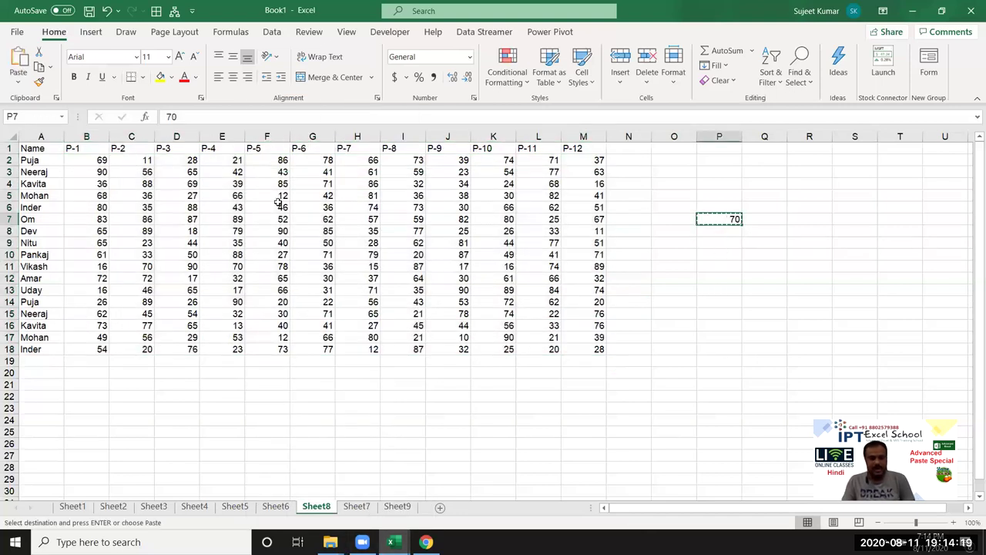
pyautogui.moveTo(91, 161)
pyautogui.mouseDown()
pyautogui.moveTo(563, 356)
pyautogui.moveTo(589, 351)
pyautogui.mouseUp()
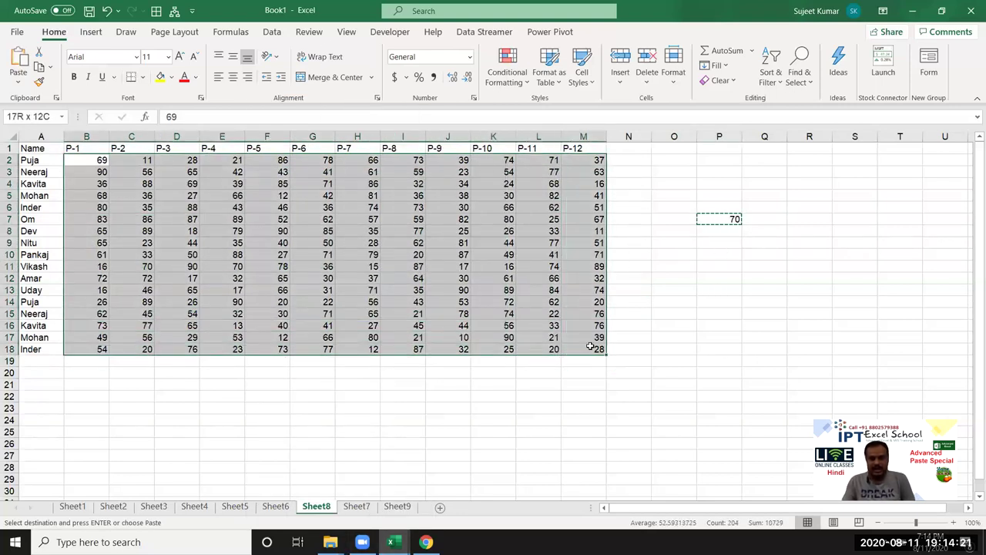
pyautogui.rightClick(426, 262)
pyautogui.click(492, 230)
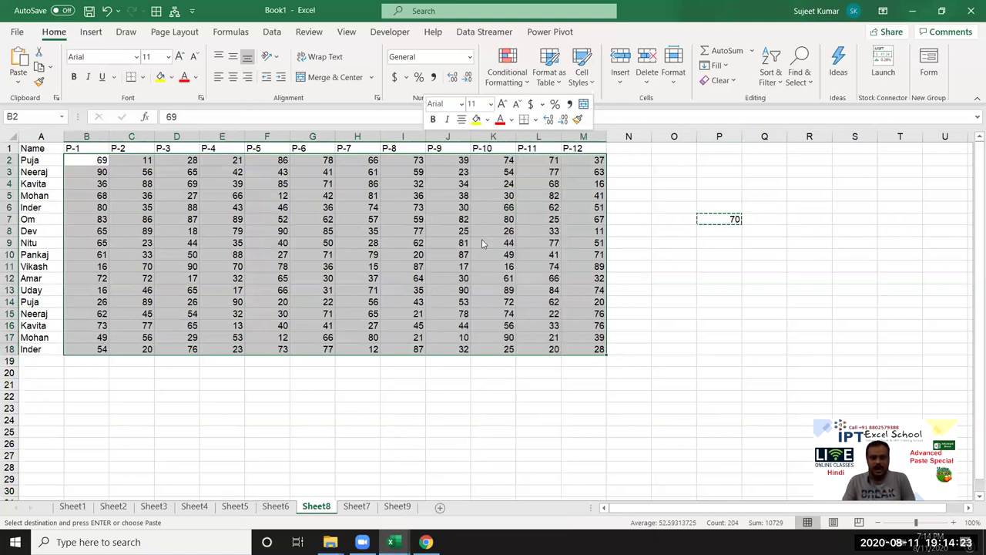
pyautogui.click(512, 259)
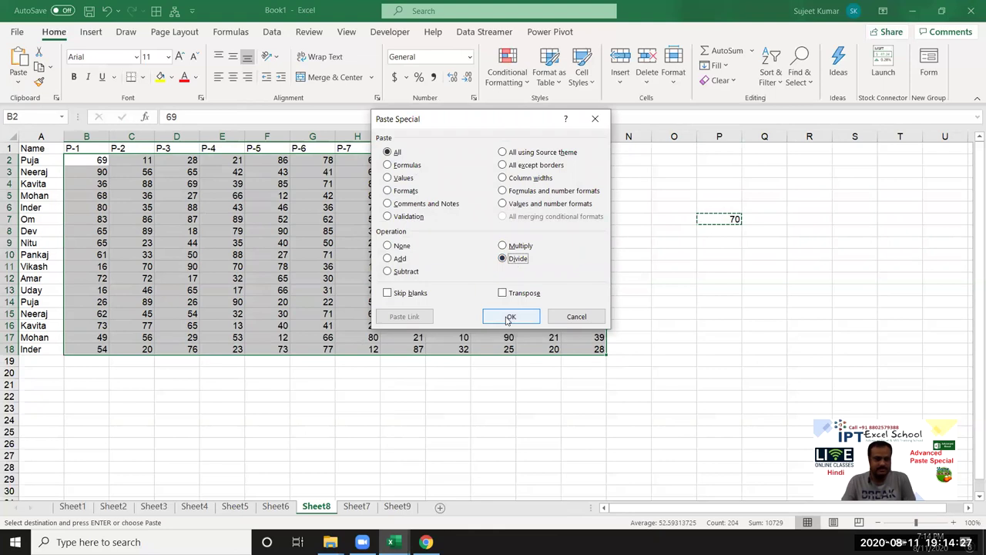
pyautogui.click(510, 318)
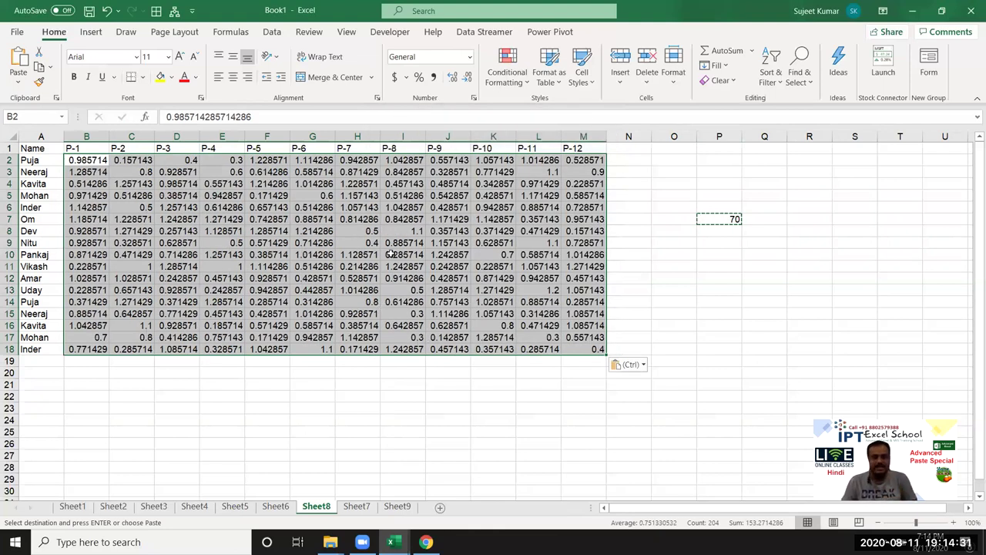
pyautogui.click(419, 77)
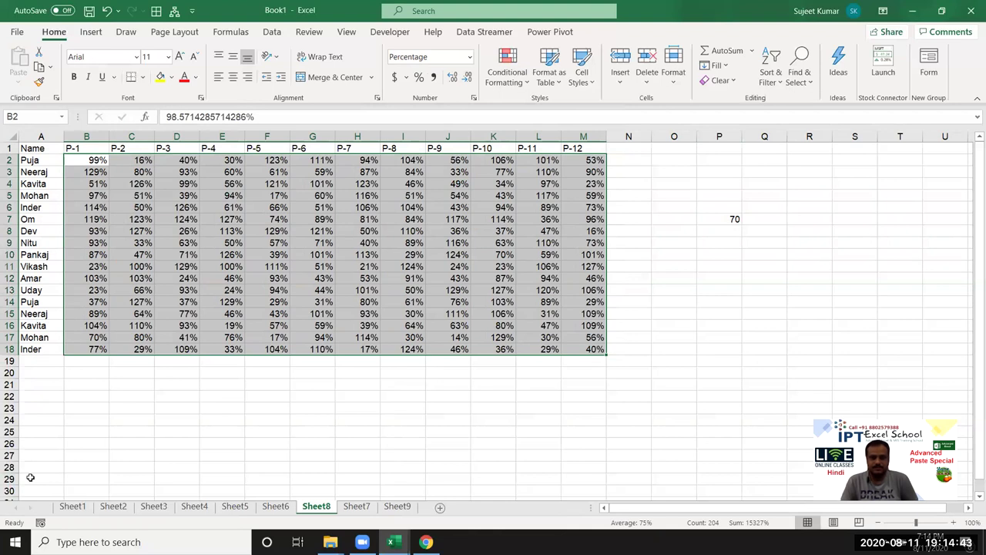
pyautogui.hotkey('ctrl', 'z')
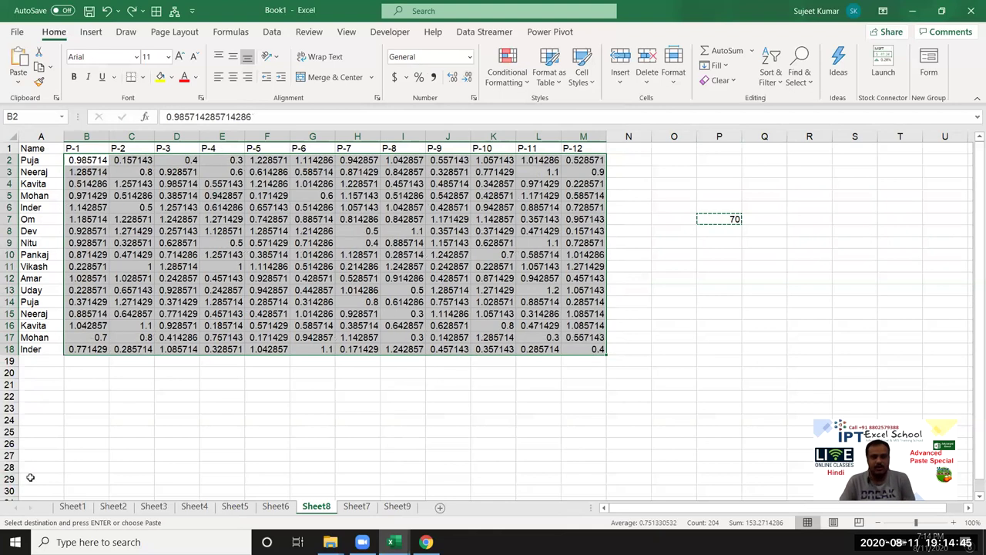
pyautogui.hotkey('ctrl', 'z')
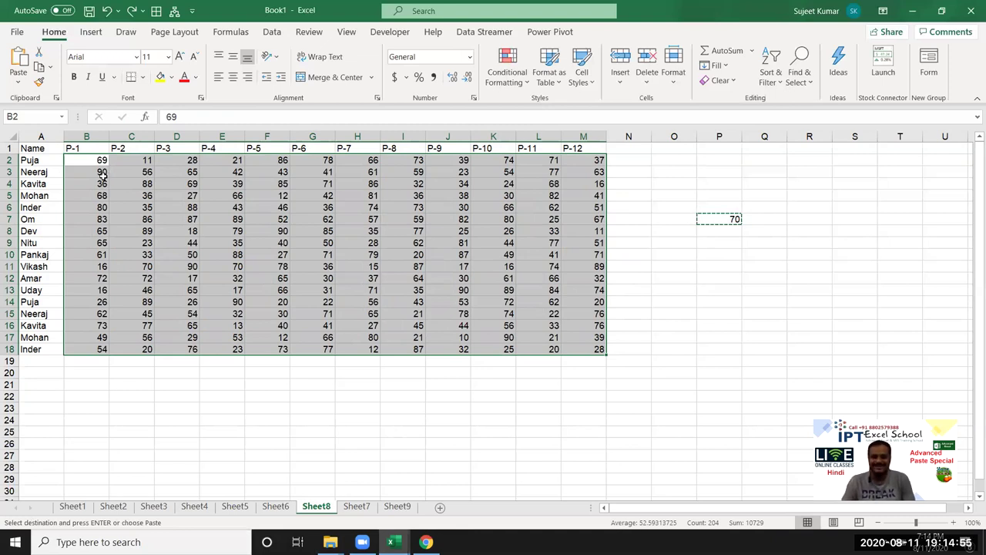
# Step: Insert an empty column H before P-7 and copy the headings P-1 to P-6 to I1
pyautogui.press('Escape')
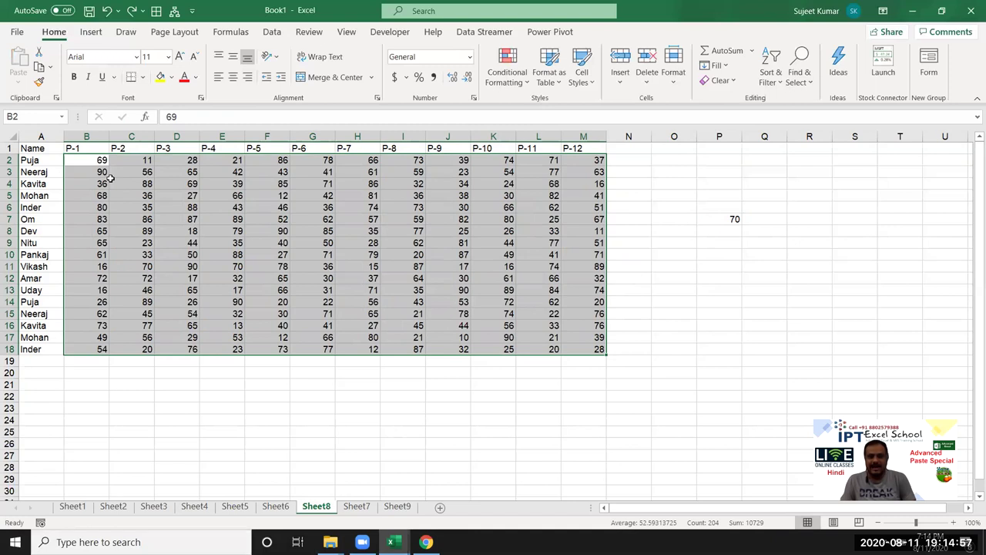
pyautogui.click(339, 132)
pyautogui.hotkey('ctrl', '+')
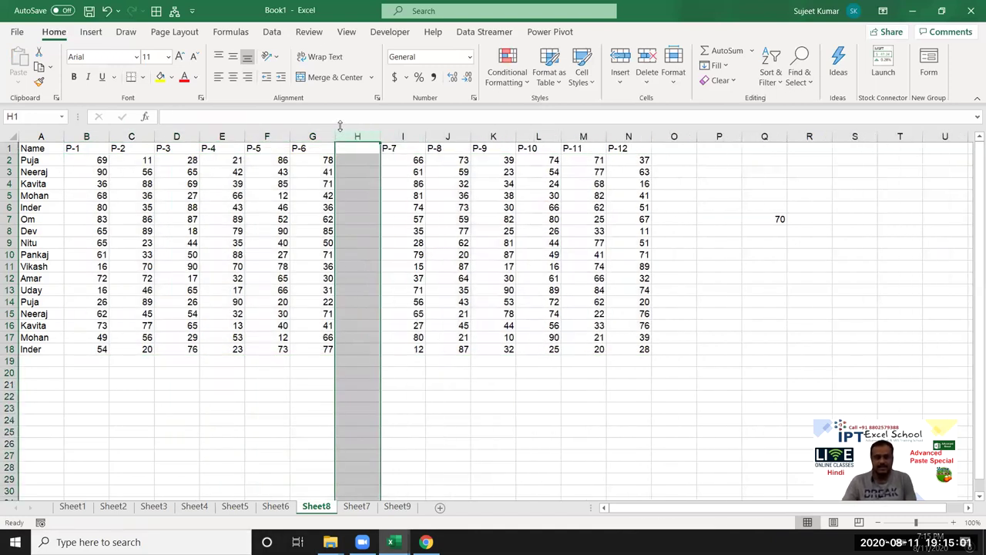
pyautogui.click(74, 150)
pyautogui.moveTo(112, 145); pyautogui.dragTo(324, 148)
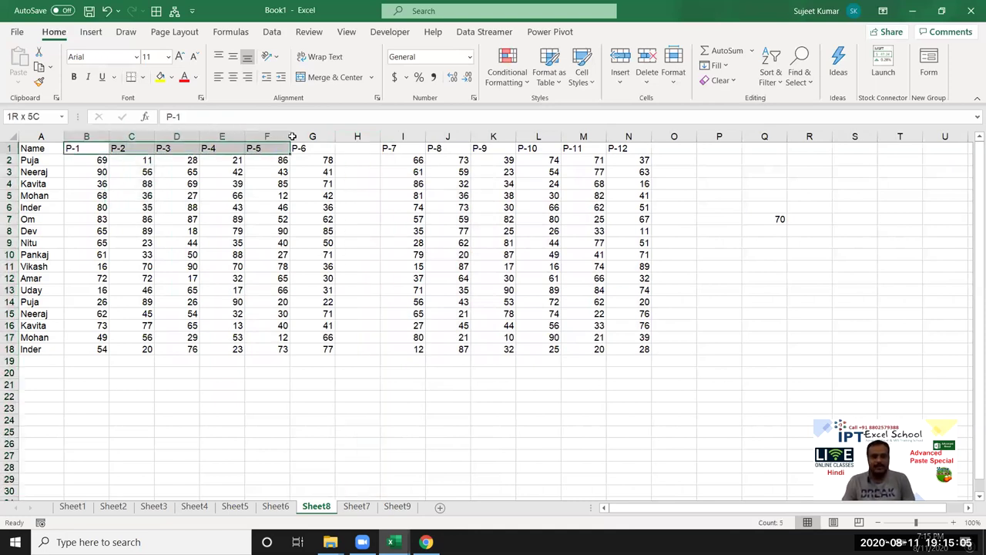
pyautogui.hotkey('ctrl', 'c')
pyautogui.click(391, 149)
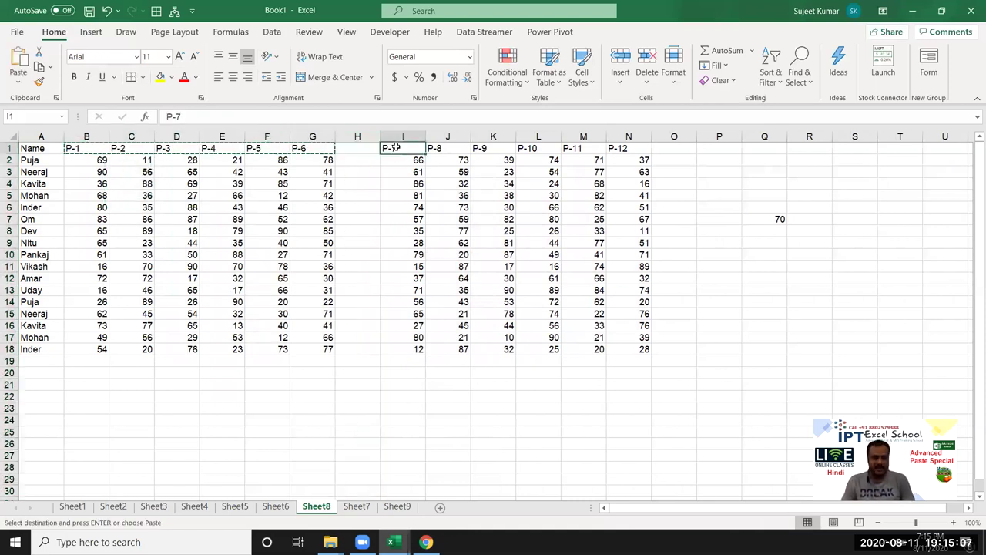
pyautogui.hotkey('ctrl', 'v')
pyautogui.press('Escape')
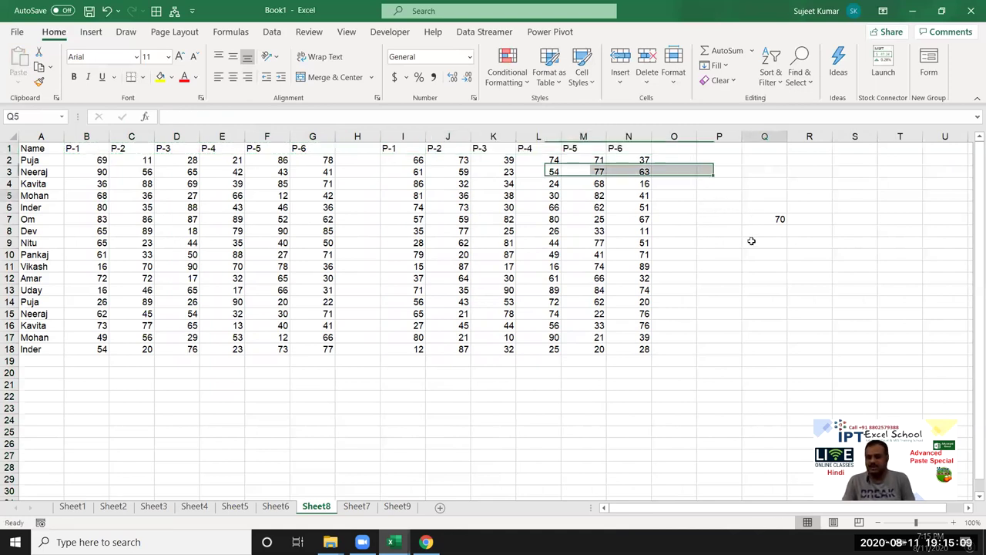
# Step: Delete the 70 from column Q and select both six-column score blocks
pyautogui.moveTo(753, 199); pyautogui.dragTo(756, 253)
pyautogui.press('Delete')
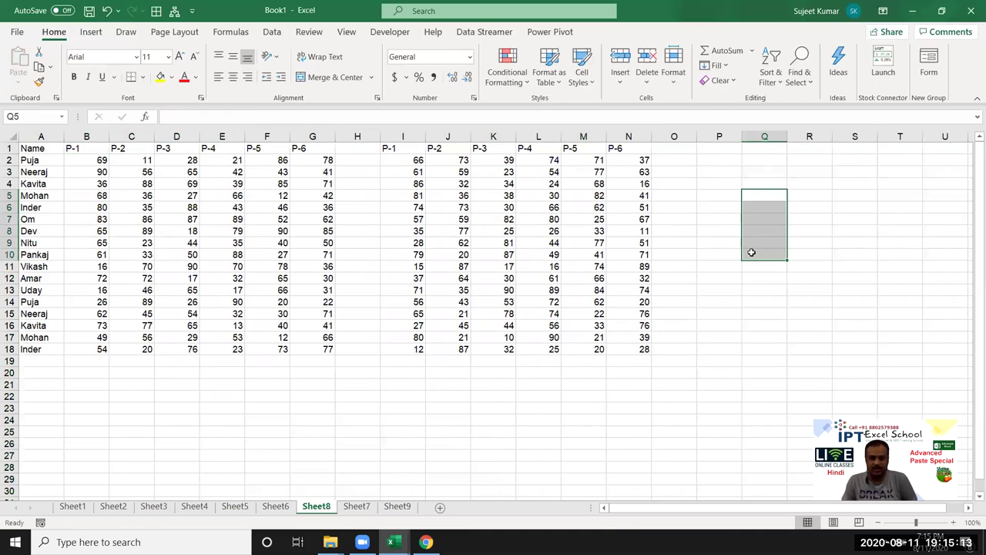
pyautogui.moveTo(101, 164)
pyautogui.mouseDown()
pyautogui.moveTo(285, 323)
pyautogui.moveTo(331, 339)
pyautogui.mouseUp()
pyautogui.moveTo(416, 163); pyautogui.dragTo(647, 350)
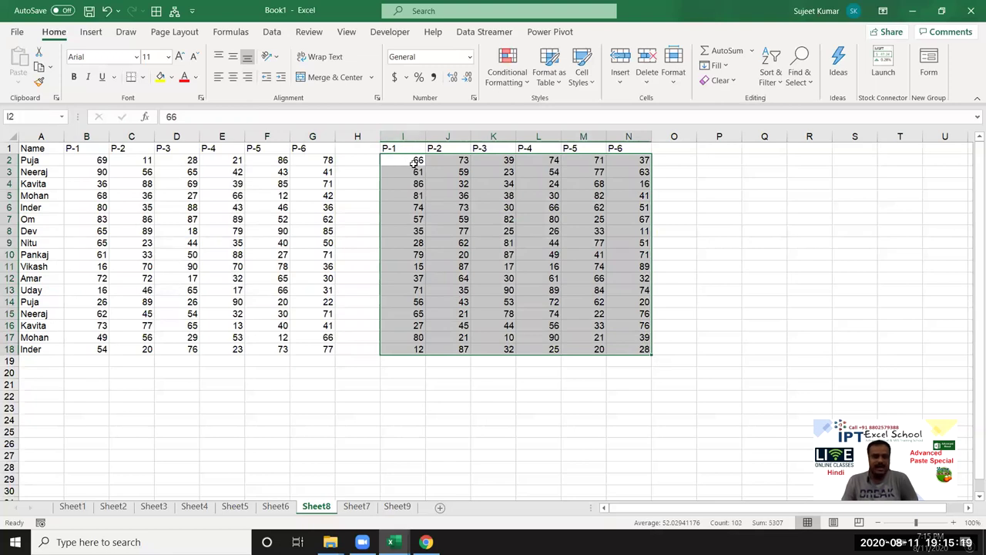
pyautogui.click(93, 160)
pyautogui.click(207, 114)
pyautogui.write('/66')
pyautogui.press('Return')
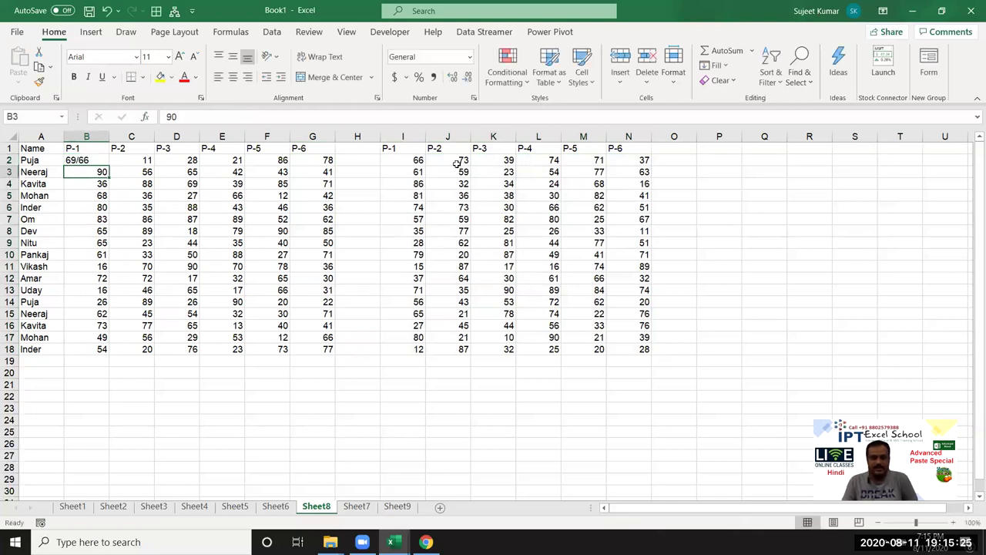
pyautogui.click(455, 161)
pyautogui.click(131, 158)
pyautogui.click(205, 118)
pyautogui.write('/73')
pyautogui.click(202, 182)
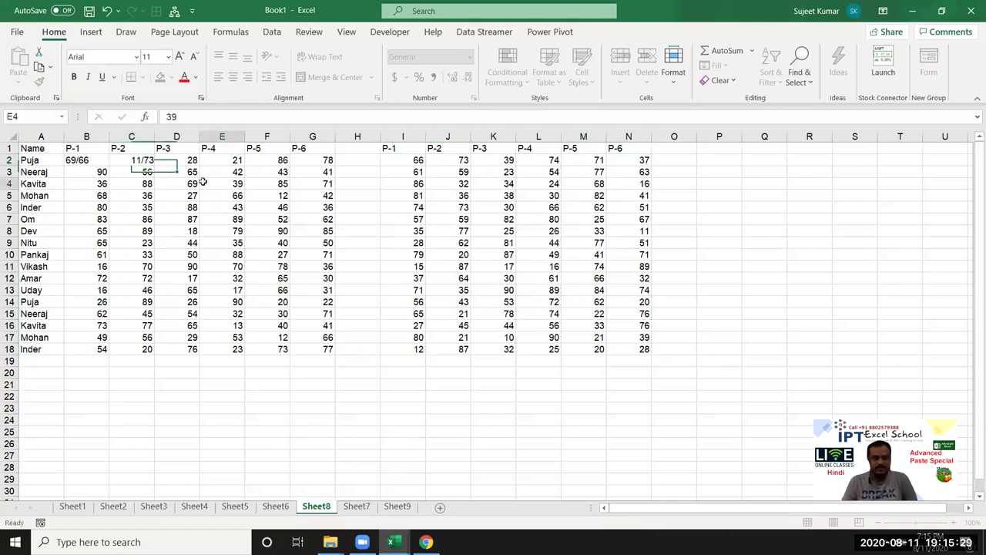
pyautogui.click(193, 160)
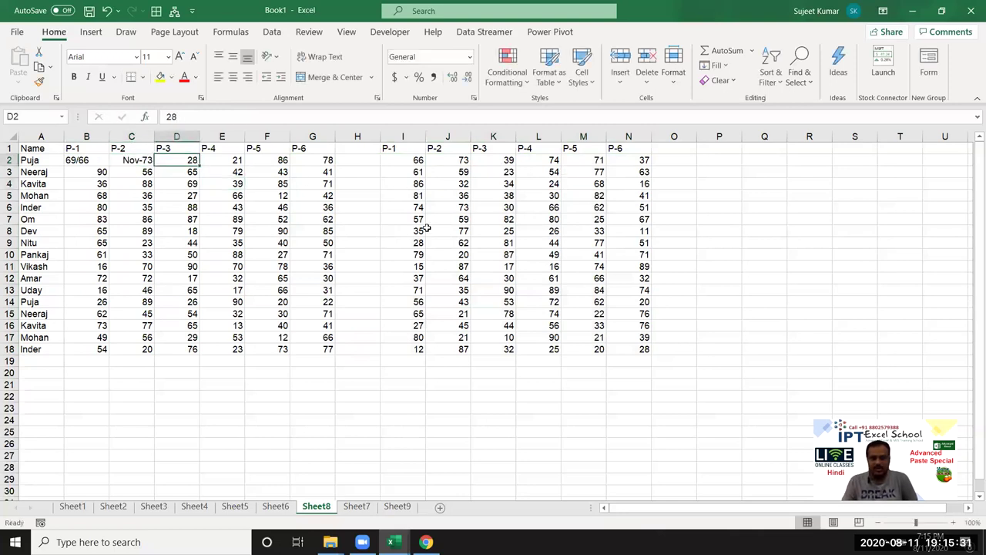
pyautogui.hotkey('ctrl', 'z')
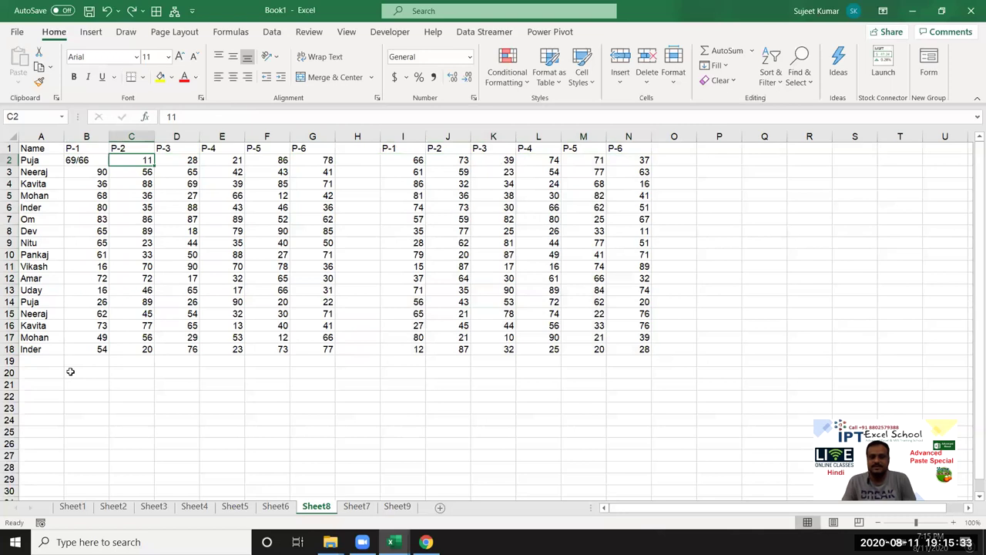
pyautogui.hotkey('ctrl', 'z')
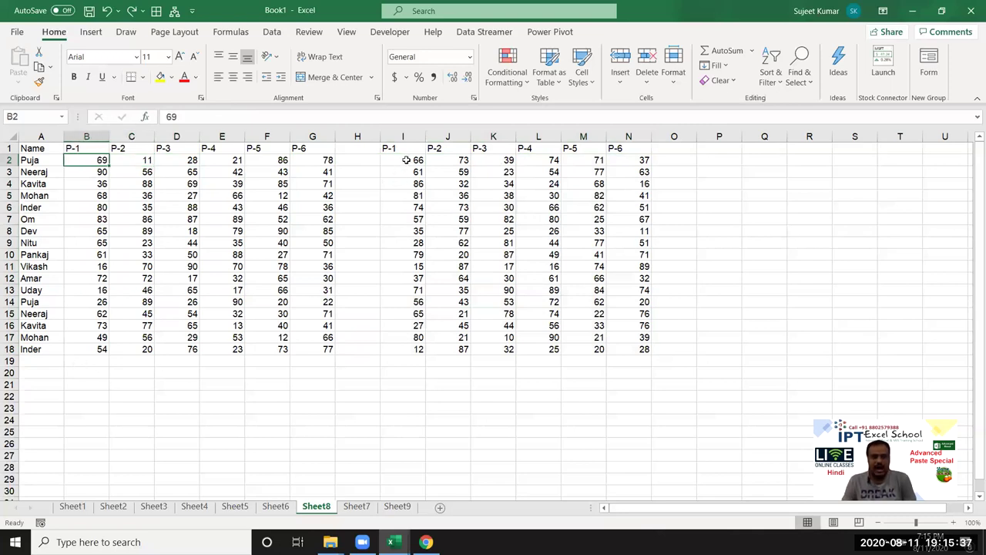
pyautogui.moveTo(407, 161); pyautogui.dragTo(598, 327)
# Step: Copy I2:N18 and use Paste Special Divide on B2, giving quotients like 1.045455 in B2
pyautogui.hotkey('ctrl', 'c')
pyautogui.click(89, 159)
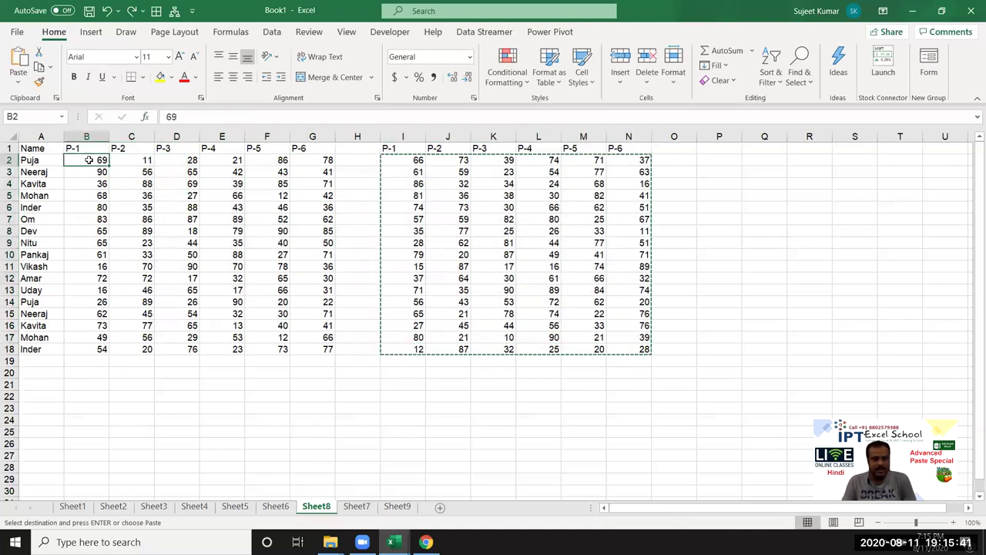
pyautogui.rightClick(90, 161)
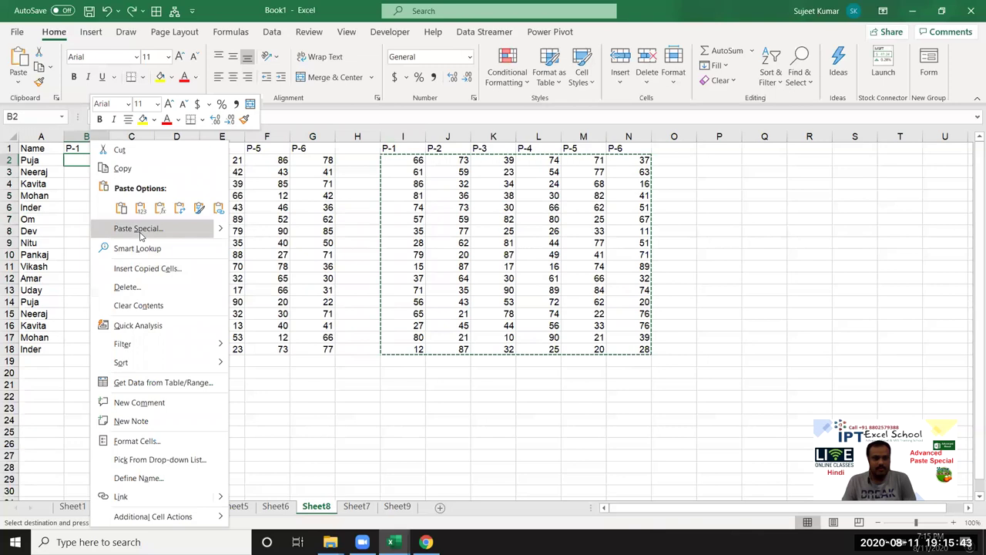
pyautogui.click(143, 228)
pyautogui.click(164, 262)
pyautogui.moveTo(146, 131)
pyautogui.mouseDown()
pyautogui.moveTo(500, 106)
pyautogui.moveTo(453, 232)
pyautogui.mouseUp()
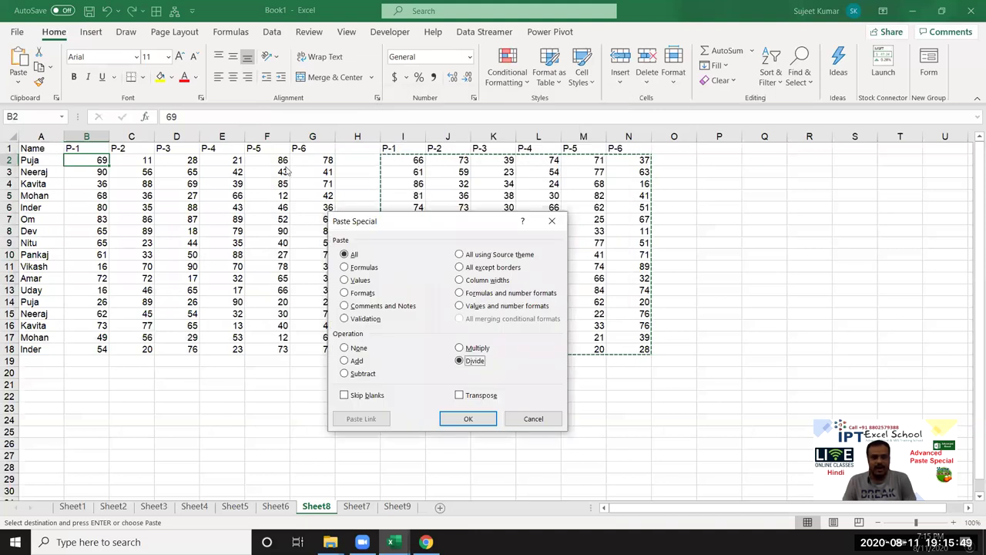
pyautogui.click(467, 419)
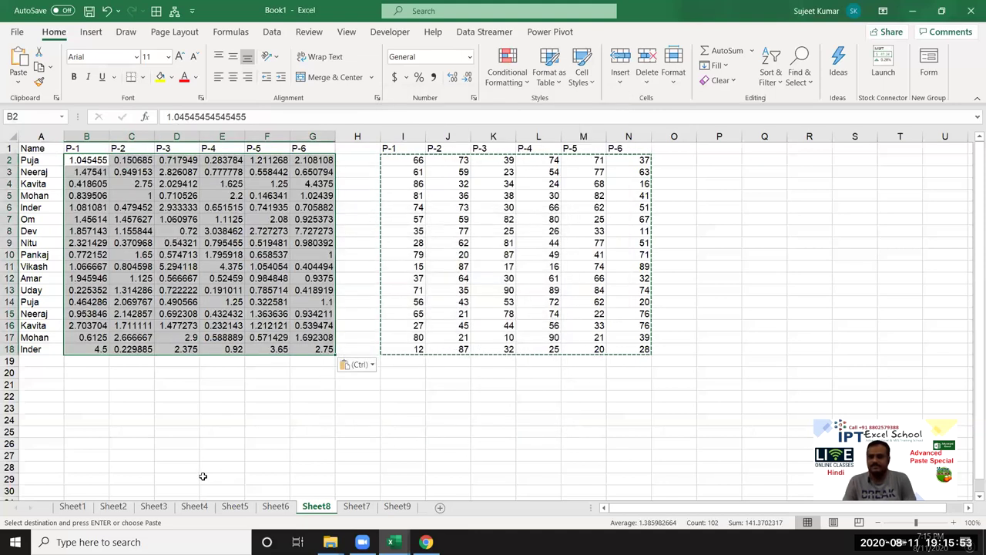
# Step: Format the quotients as percentages, then undo twice to revert the changes
pyautogui.click(418, 77)
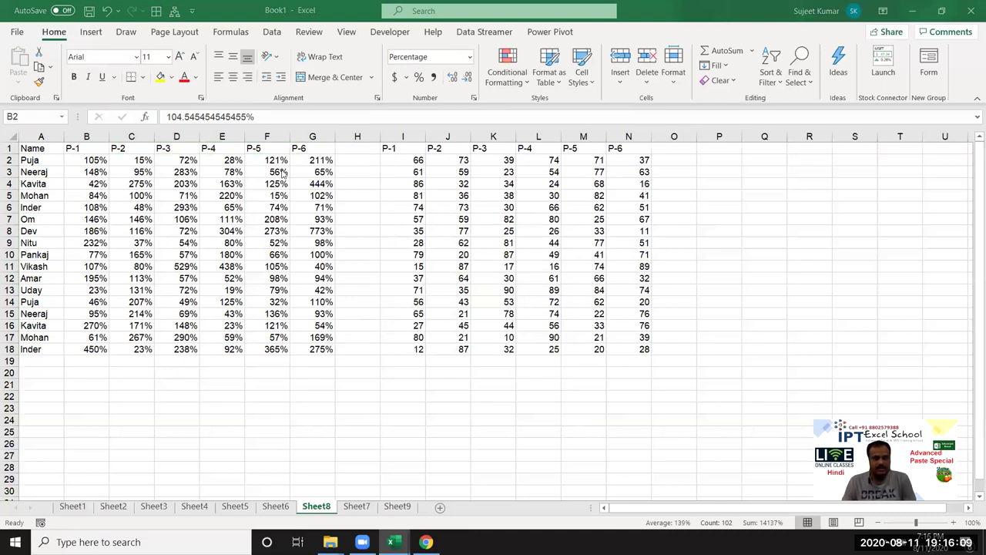
pyautogui.hotkey('ctrl', 'z')
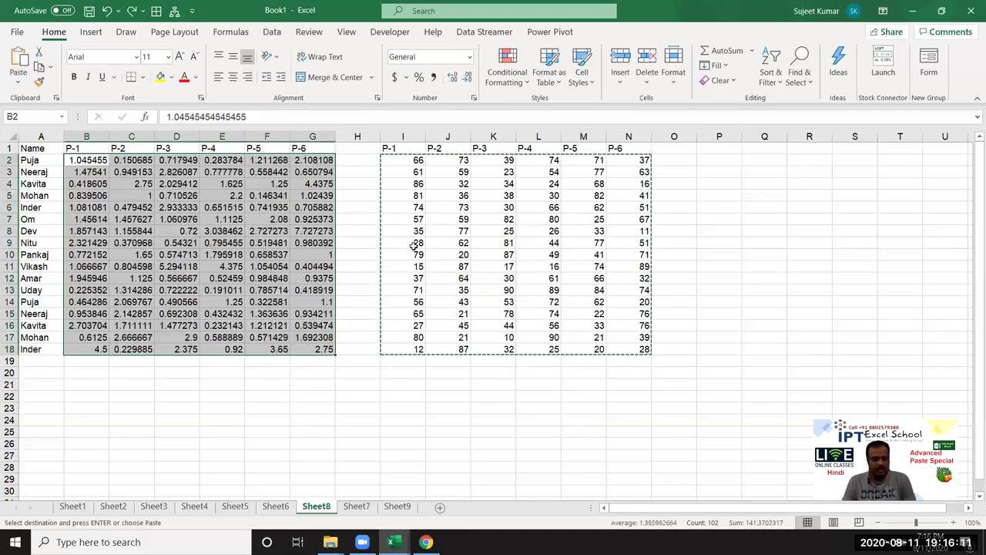
pyautogui.hotkey('ctrl', 'z')
pyautogui.click(443, 231)
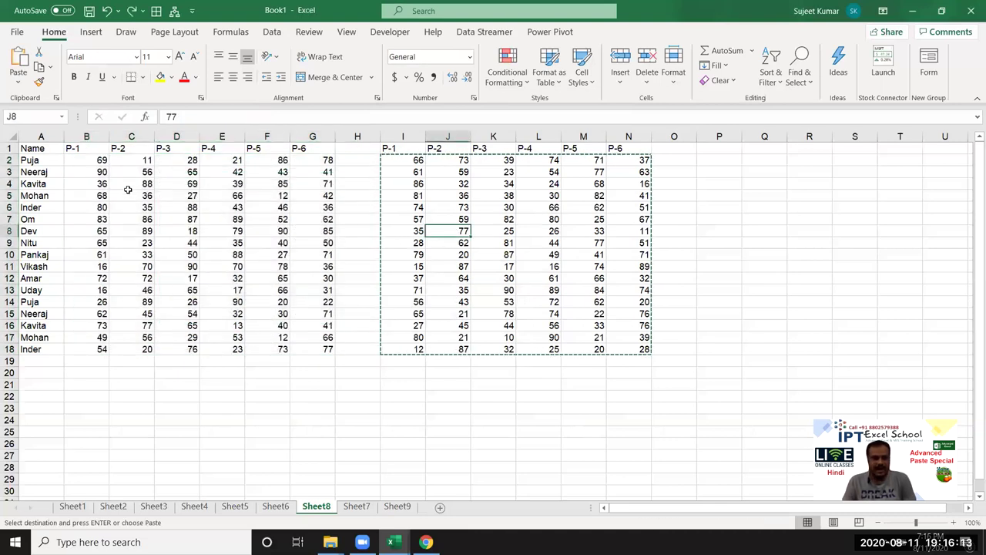
pyautogui.moveTo(79, 159); pyautogui.dragTo(325, 349)
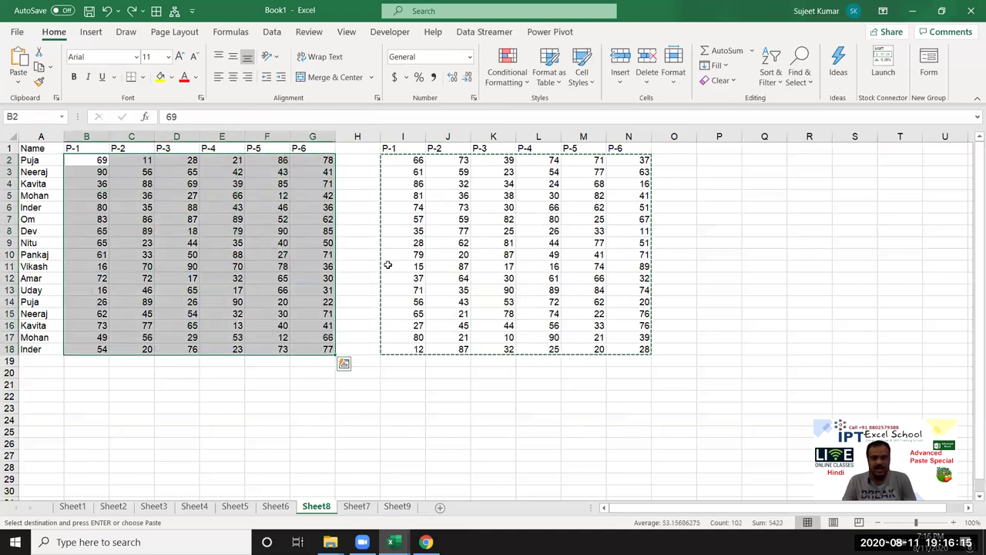
pyautogui.moveTo(408, 160); pyautogui.dragTo(616, 350)
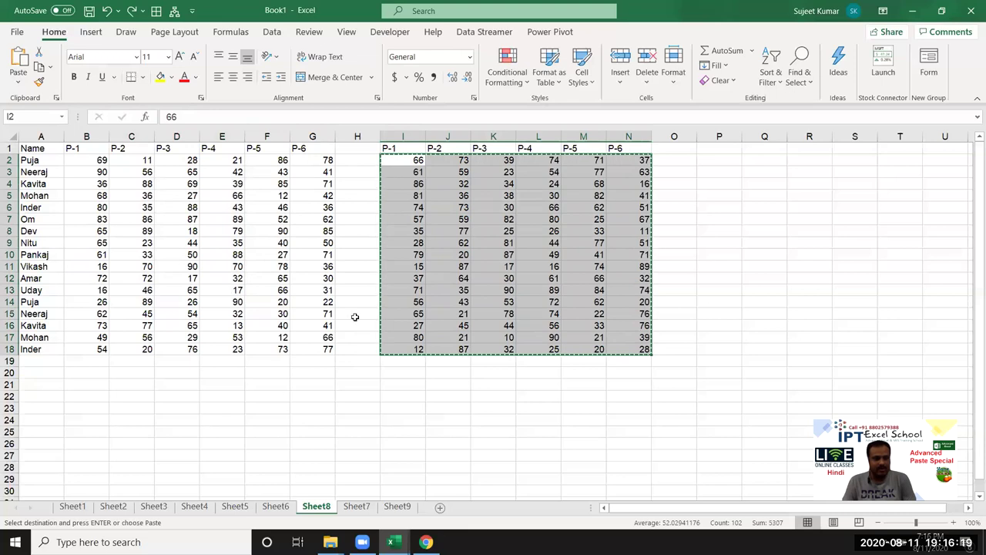
pyautogui.click(42, 431)
pyautogui.keyDown('shift'); pyautogui.click(313, 478); pyautogui.keyUp('shift')
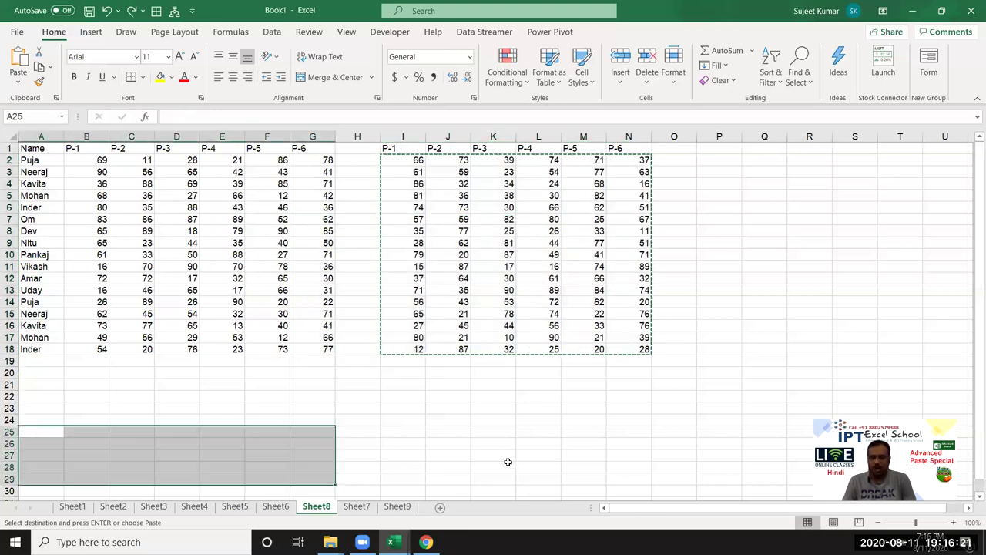
pyautogui.click(505, 463)
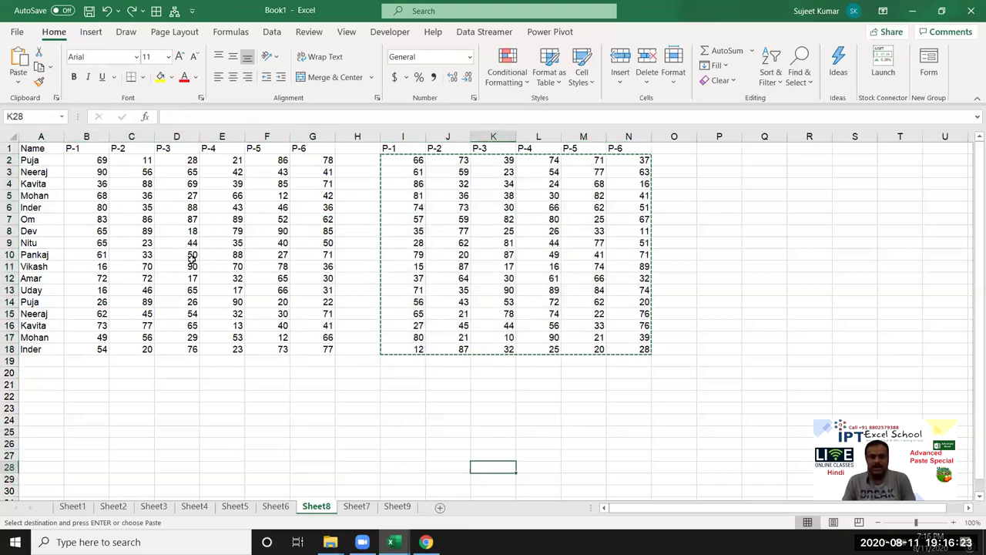
pyautogui.moveTo(54, 164); pyautogui.dragTo(54, 351)
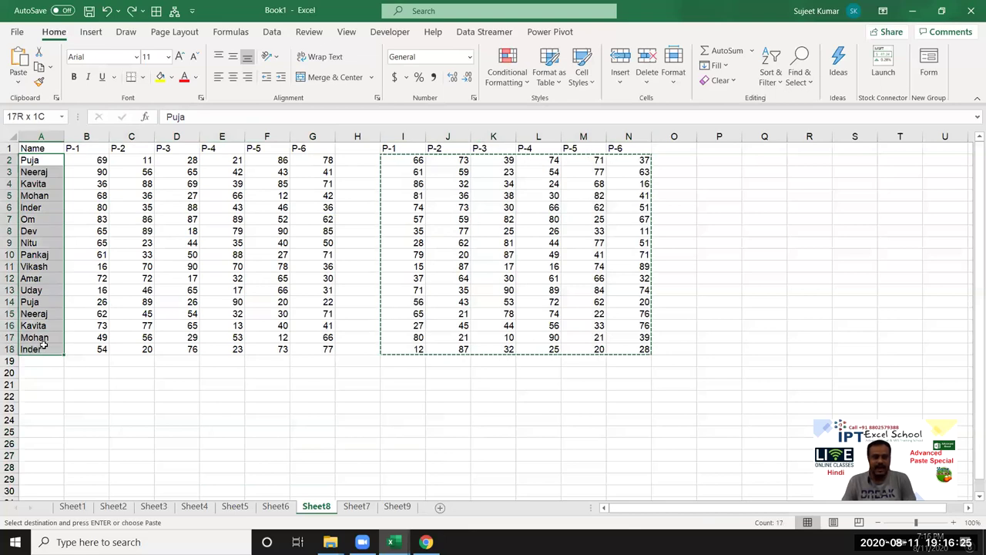
pyautogui.moveTo(77, 148); pyautogui.dragTo(315, 152)
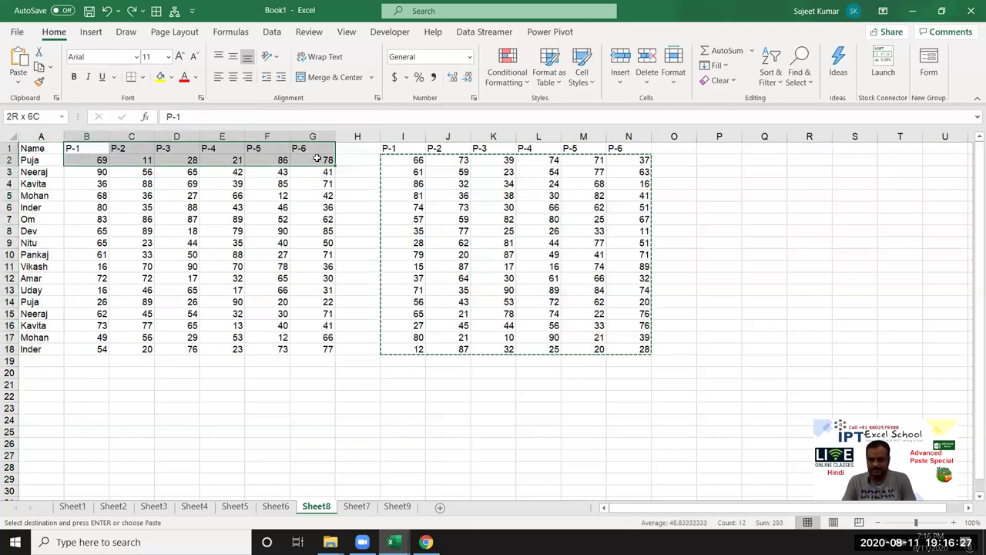
pyautogui.press('Escape')
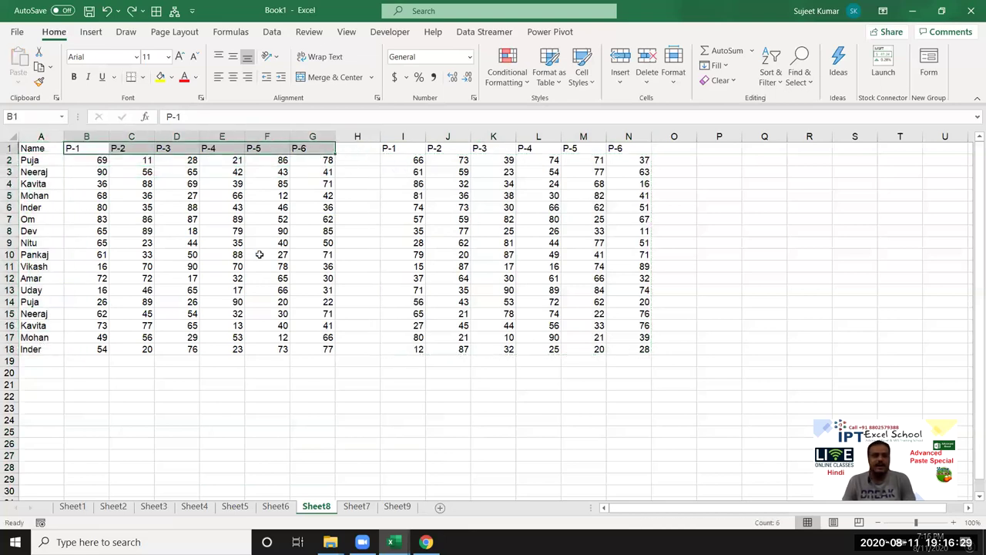
pyautogui.click(133, 210)
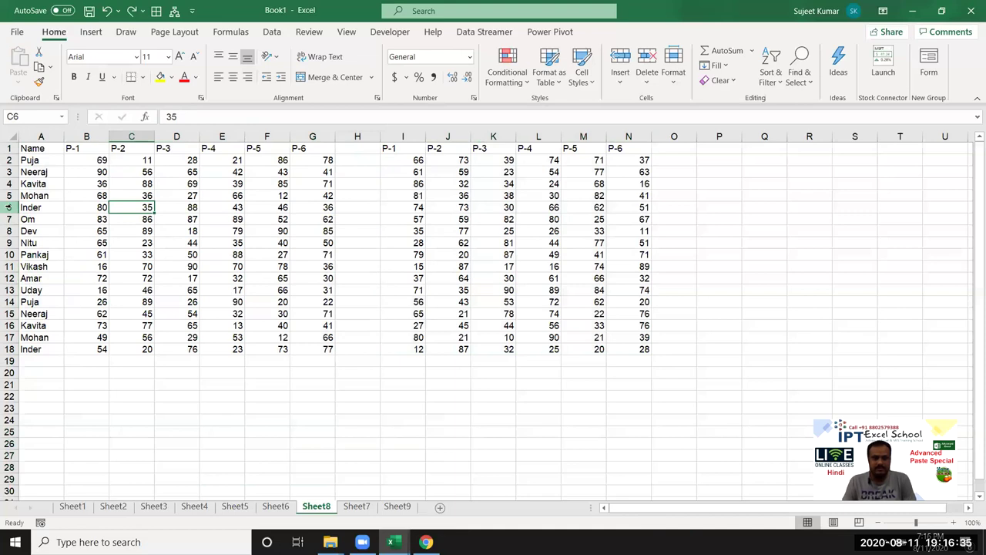
pyautogui.click(409, 196)
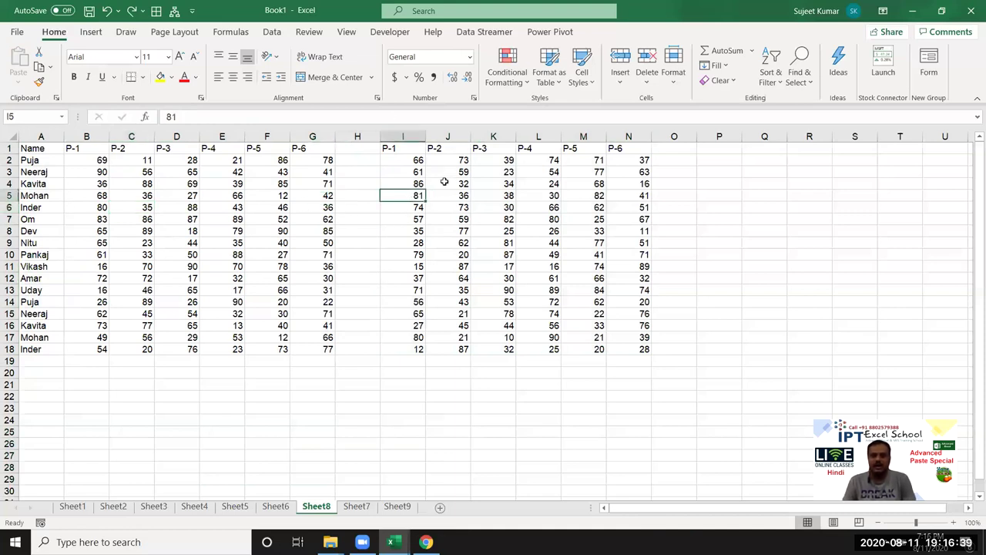
pyautogui.click(449, 198)
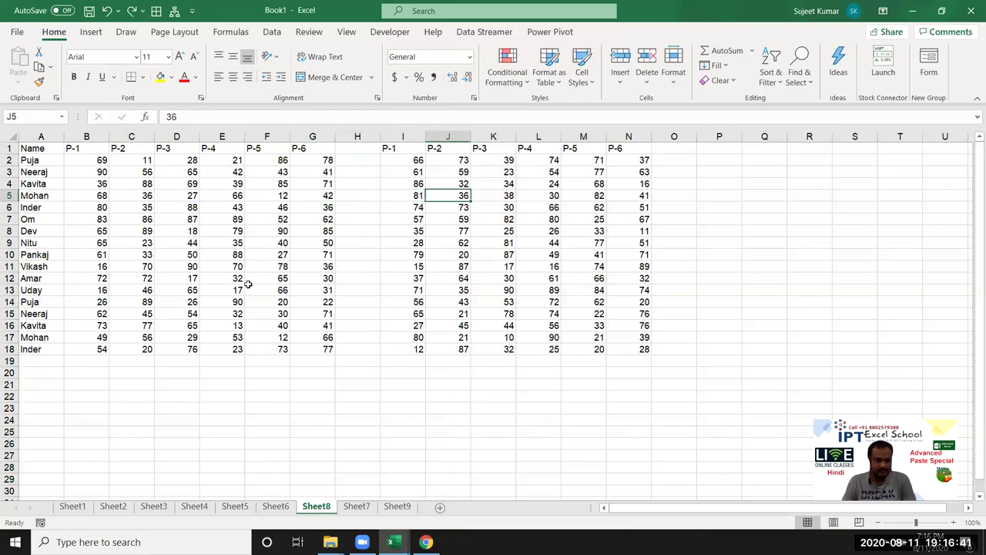
pyautogui.click(161, 350)
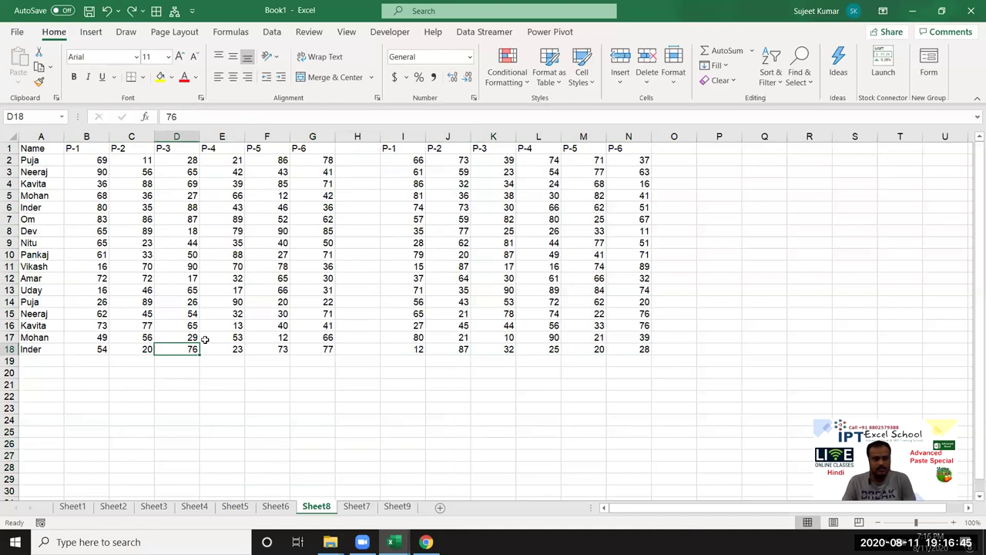
pyautogui.click(88, 164)
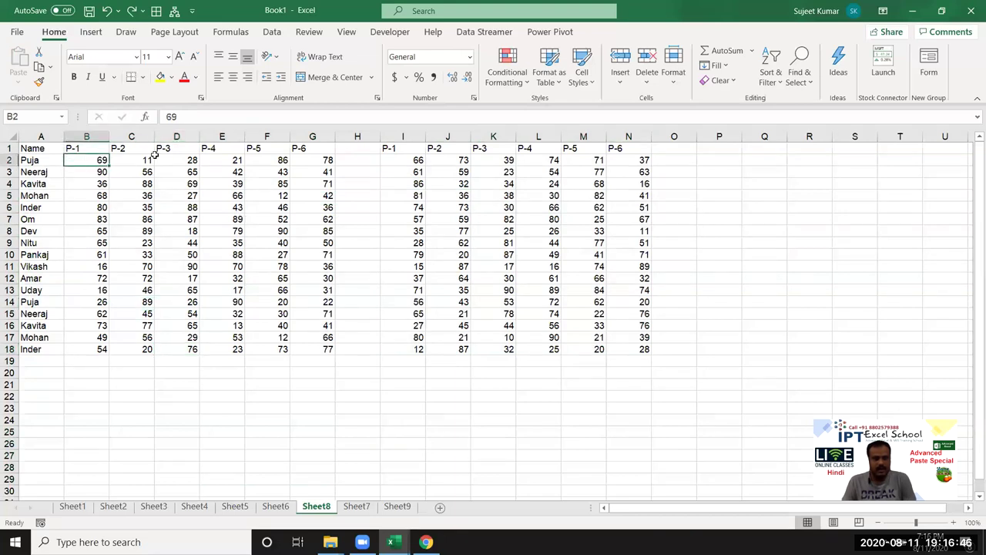
pyautogui.click(199, 117)
pyautogui.write('/')
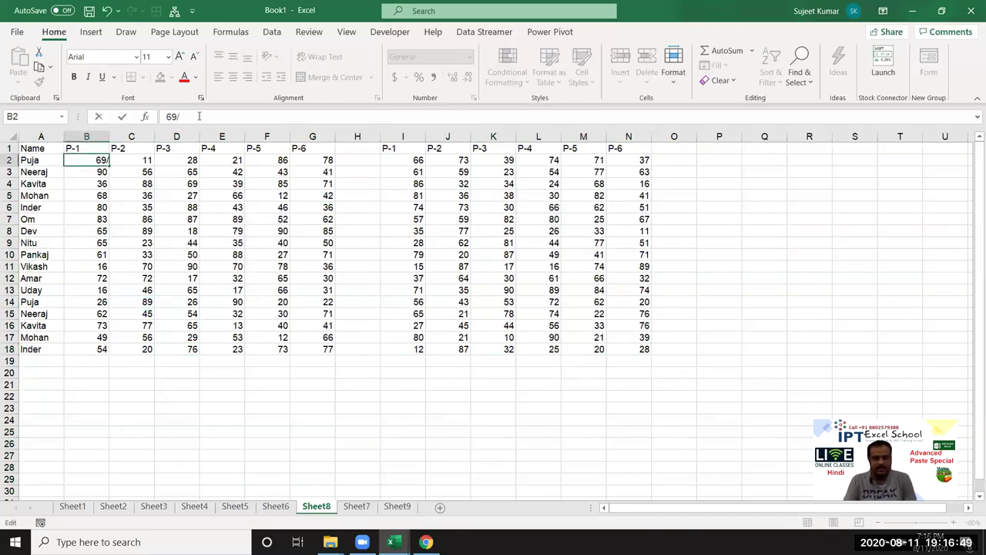
pyautogui.write('66')
pyautogui.press('Escape')
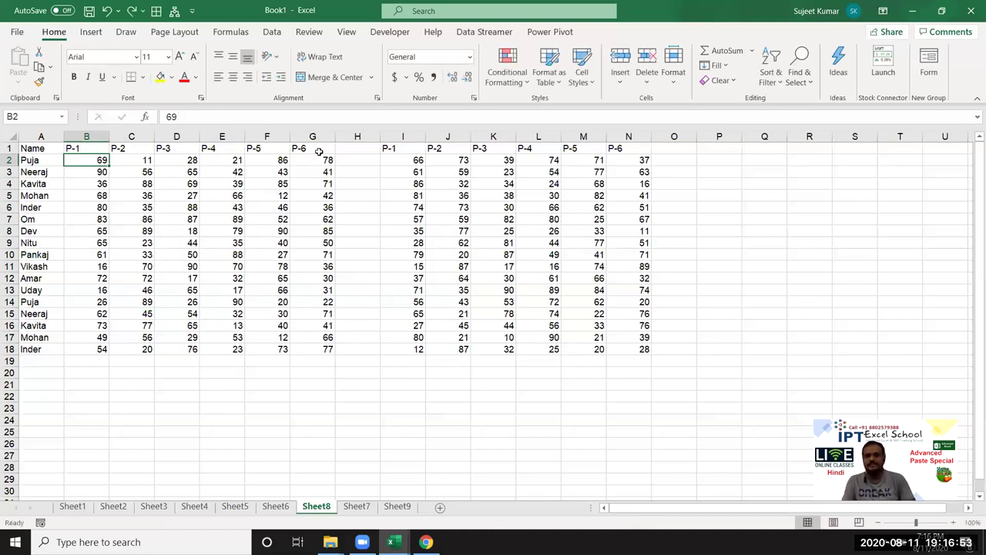
# Step: Paste Special Divide the copied I2:N18 scores into B2:G18, show percentages, then undo
pyautogui.moveTo(416, 161)
pyautogui.mouseDown()
pyautogui.moveTo(651, 339)
pyautogui.moveTo(651, 351)
pyautogui.mouseUp()
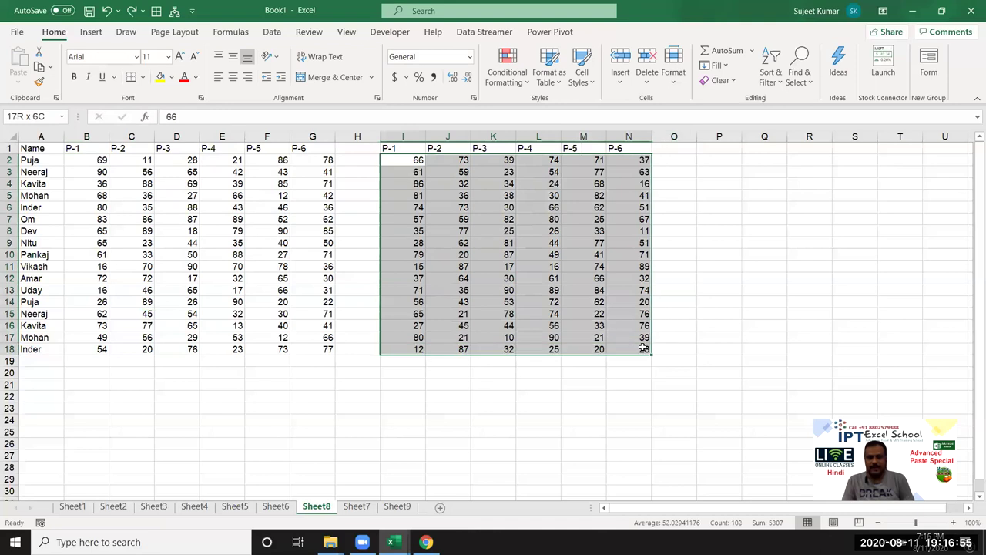
pyautogui.hotkey('ctrl', 'c')
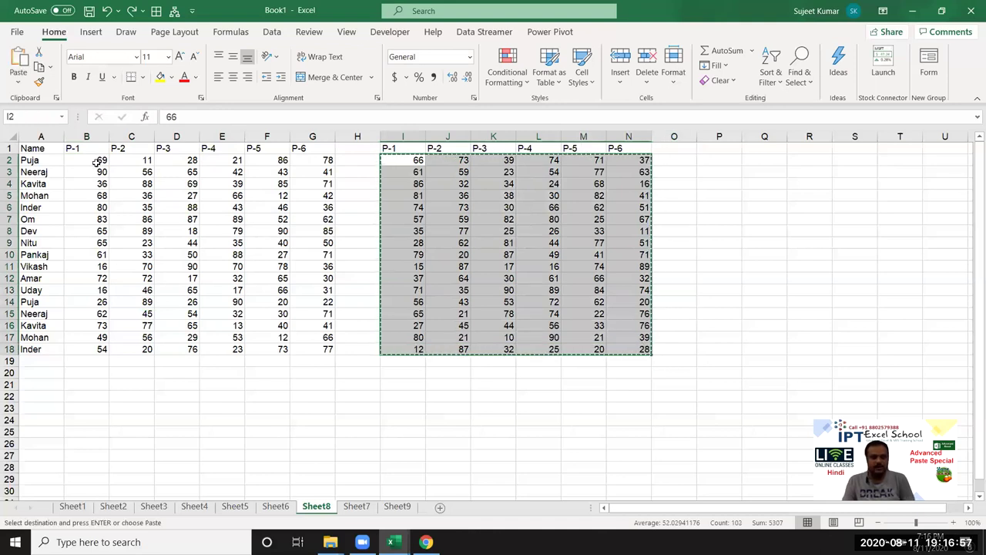
pyautogui.click(99, 160)
pyautogui.rightClick(93, 160)
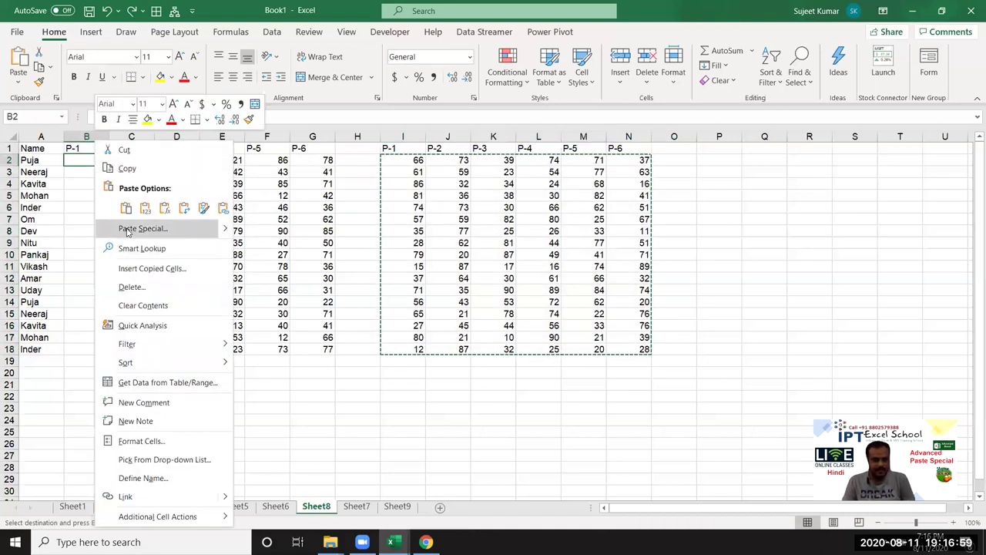
pyautogui.click(129, 230)
pyautogui.click(140, 259)
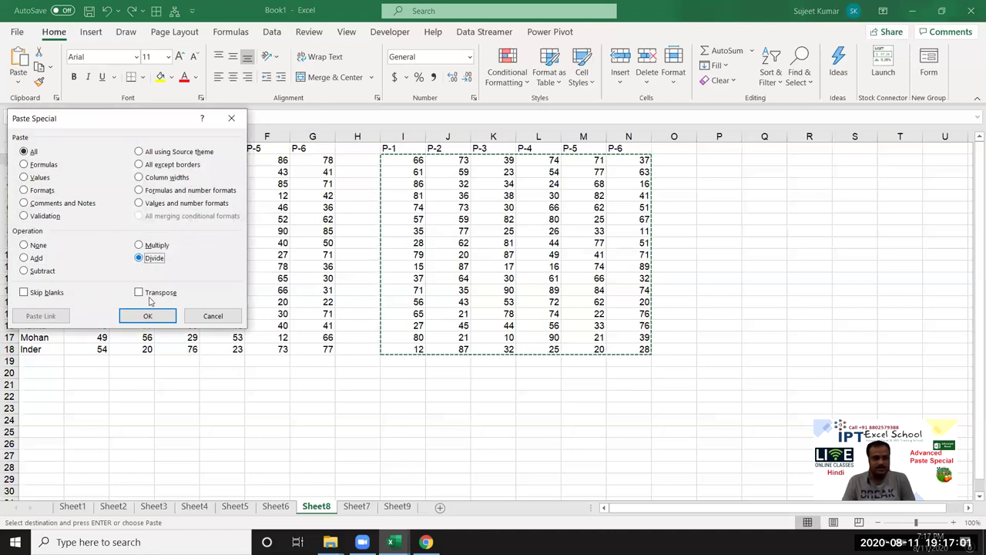
pyautogui.click(147, 315)
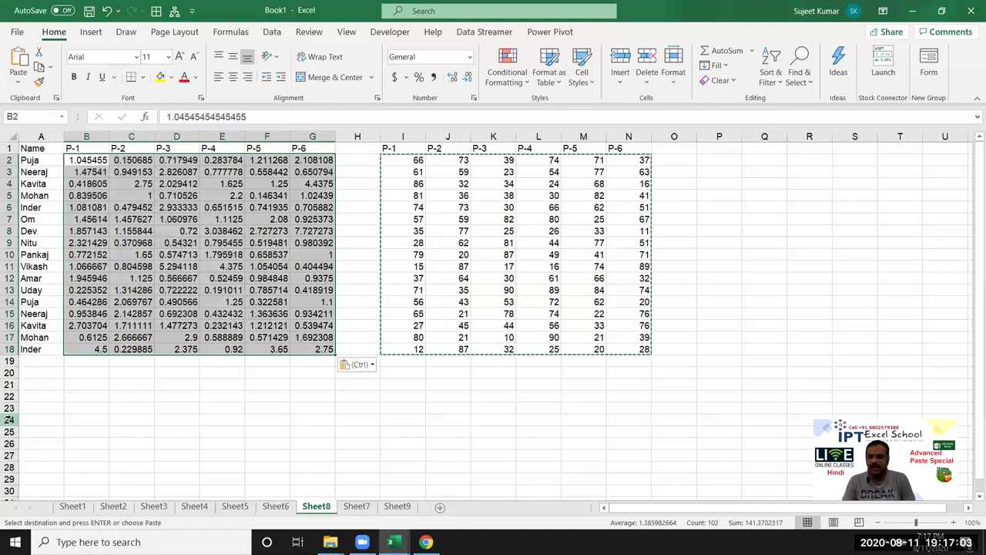
pyautogui.click(419, 78)
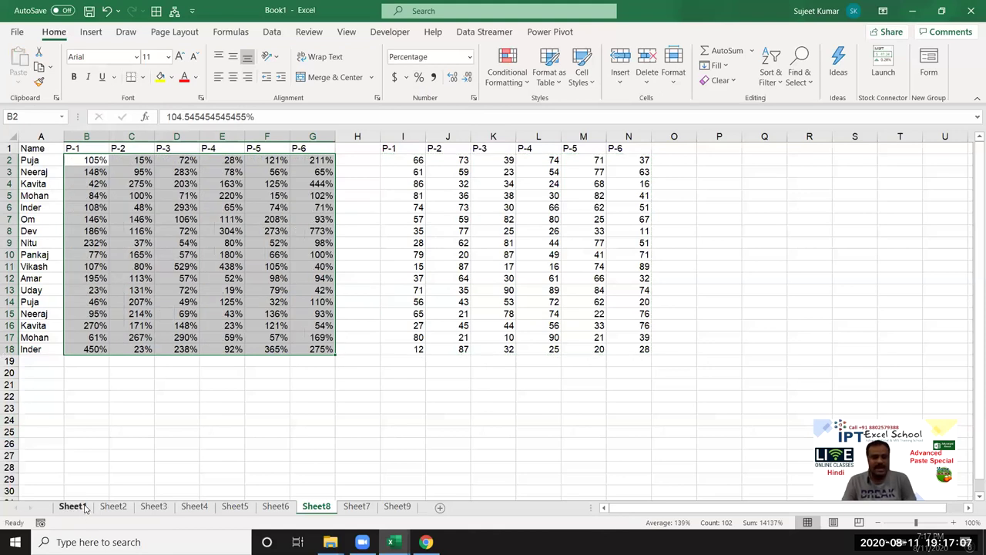
pyautogui.hotkey('ctrl', 'z')
pyautogui.hotkey('ctrl', 'z')
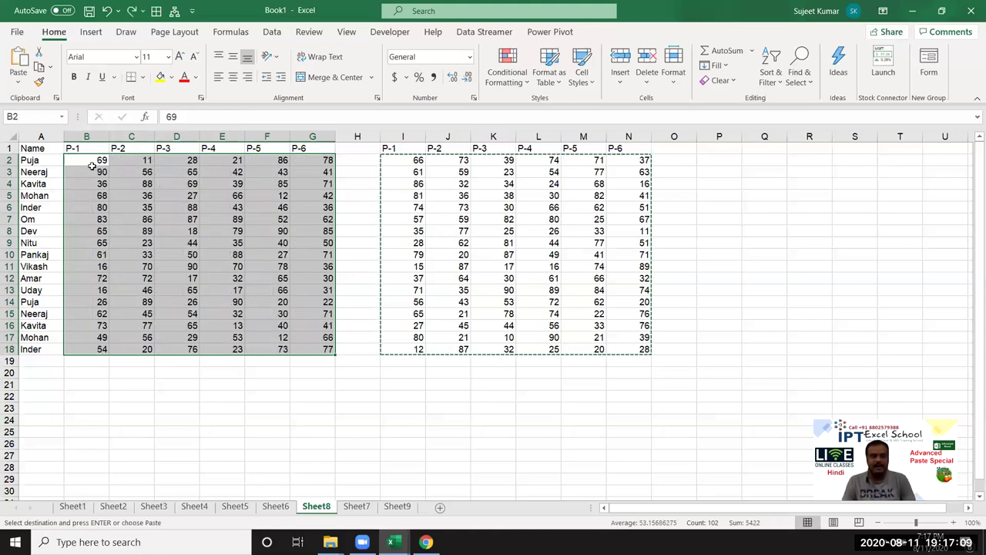
# Step: Enter =RANDBETWEEN(10,90) in cell B2
pyautogui.click(92, 163)
pyautogui.write('=')
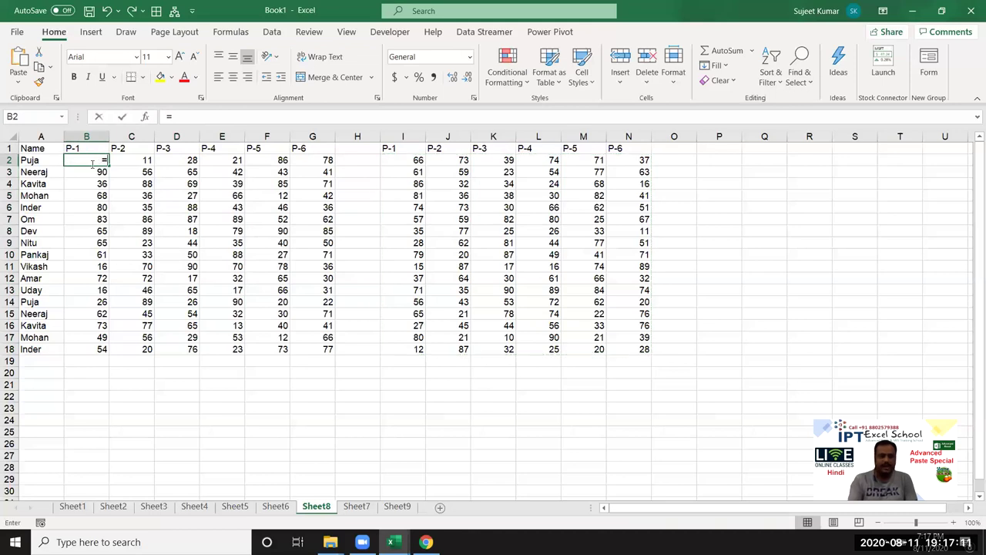
pyautogui.write('ra')
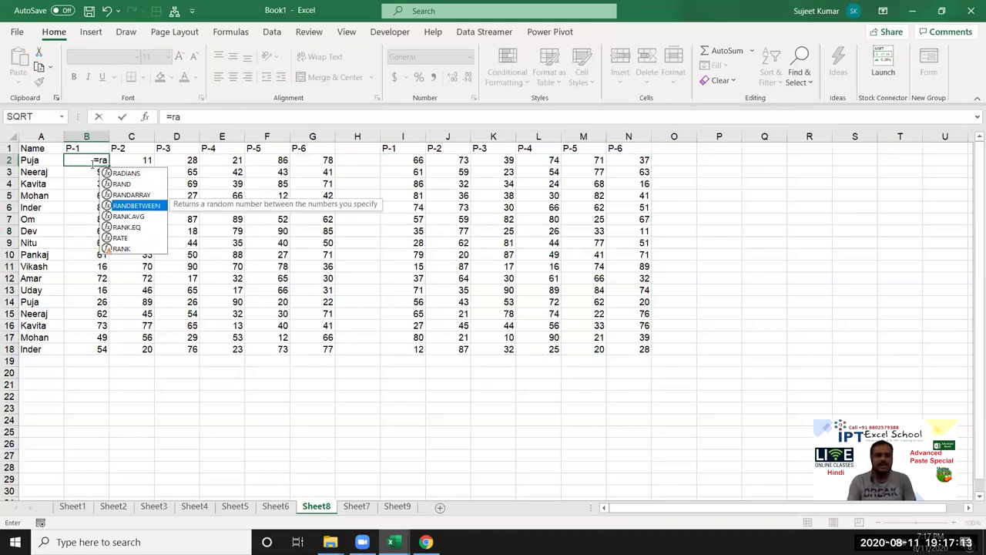
pyautogui.press('Tab')
pyautogui.write('10,96')
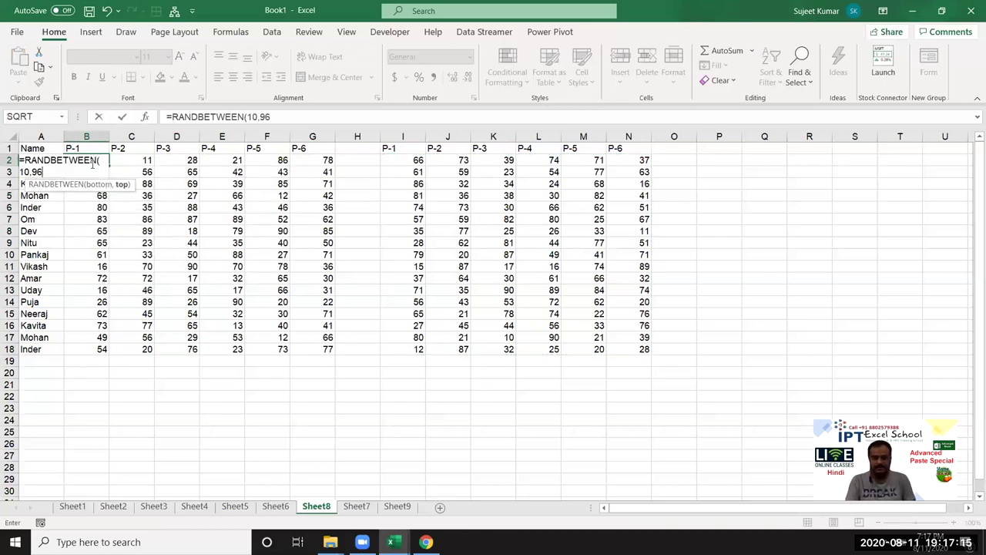
pyautogui.press('BackSpace')
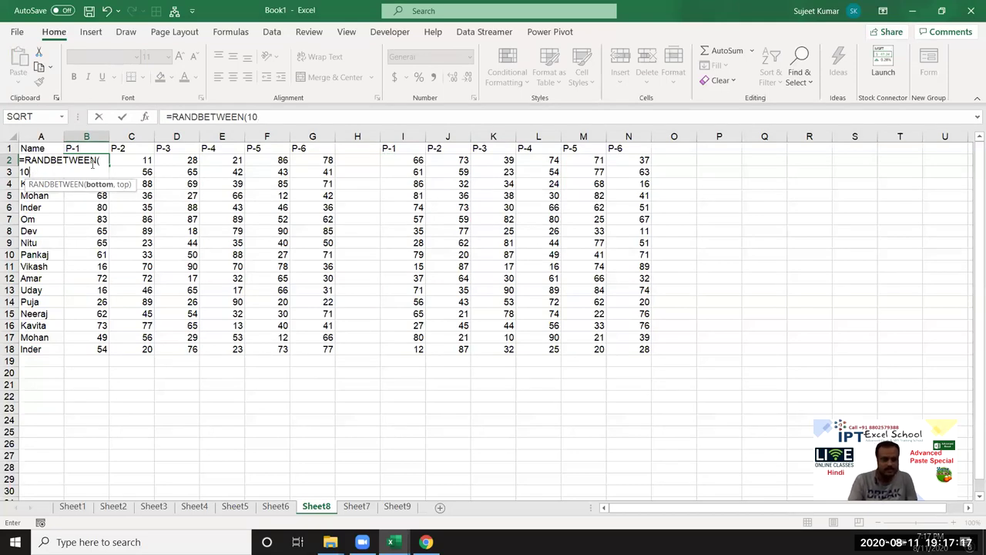
pyautogui.write(',9')
pyautogui.write('0')
pyautogui.press('Return')
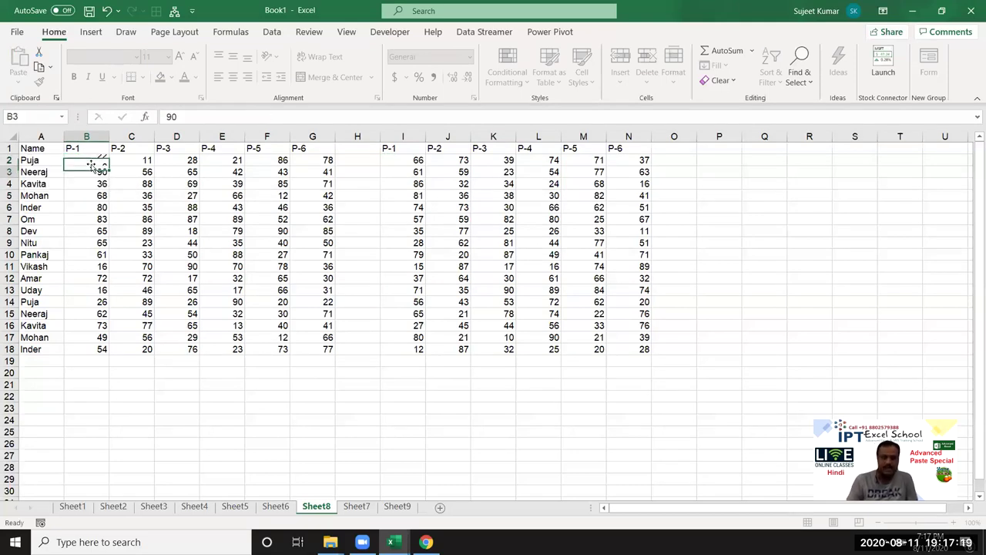
# Step: Fill the RANDBETWEEN formula into every score cell of B2:G18
pyautogui.moveTo(96, 159)
pyautogui.mouseDown()
pyautogui.moveTo(298, 308)
pyautogui.moveTo(320, 354)
pyautogui.mouseUp()
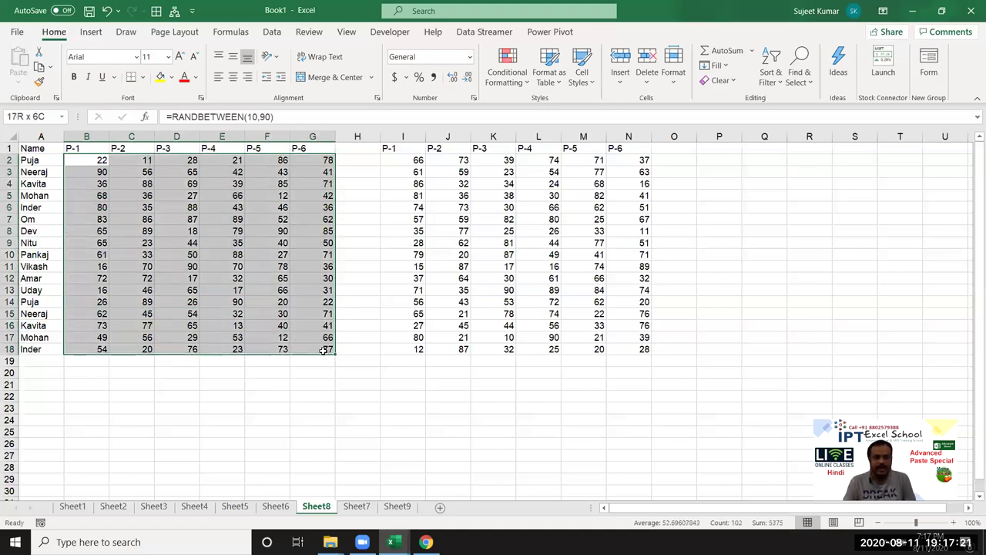
pyautogui.press('F2')
pyautogui.hotkey('ctrl', 'Return')
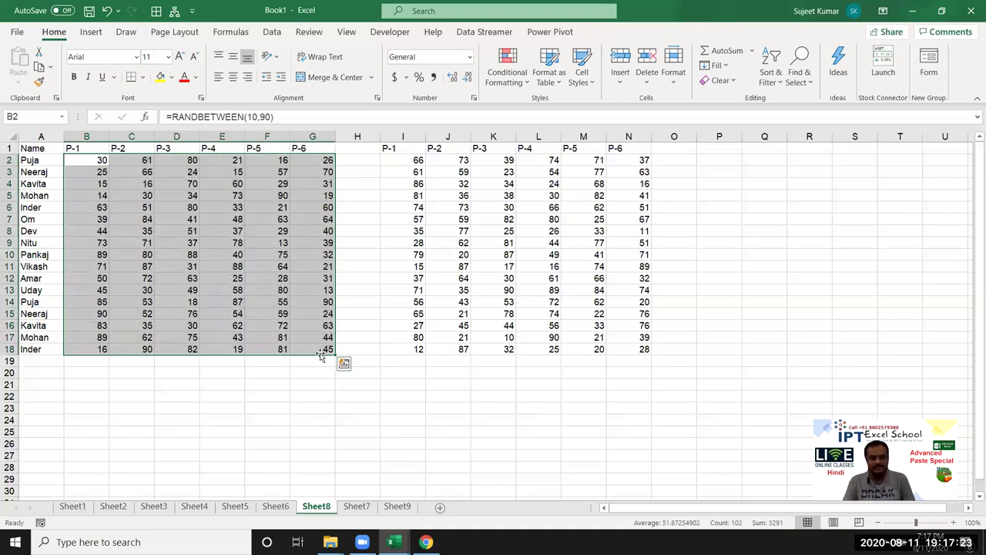
pyautogui.click(420, 264)
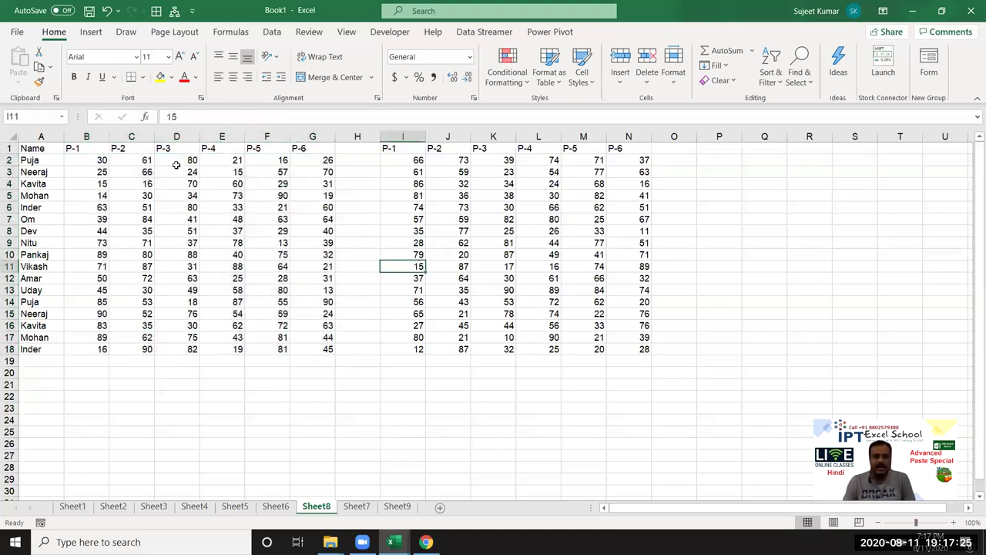
pyautogui.click(101, 159)
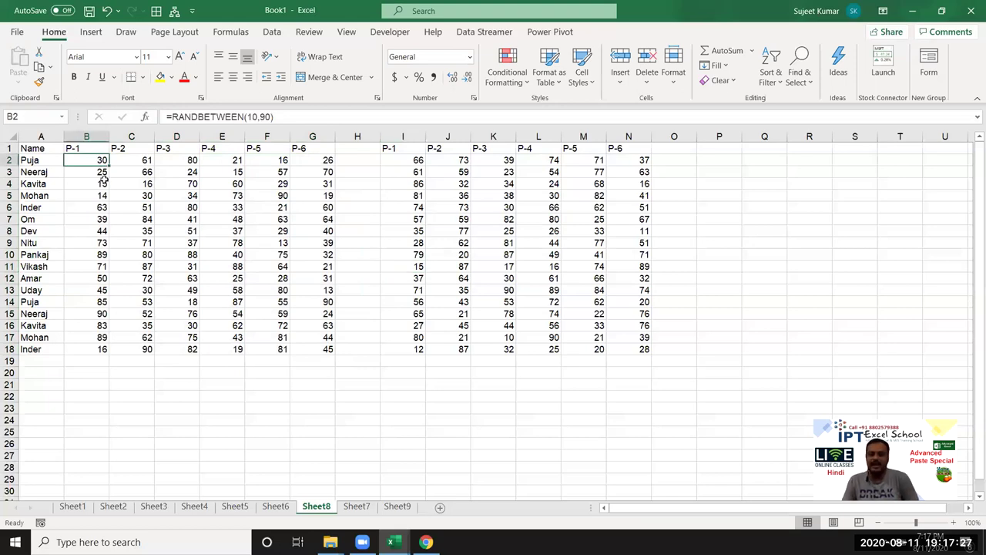
pyautogui.click(318, 116)
pyautogui.write('/')
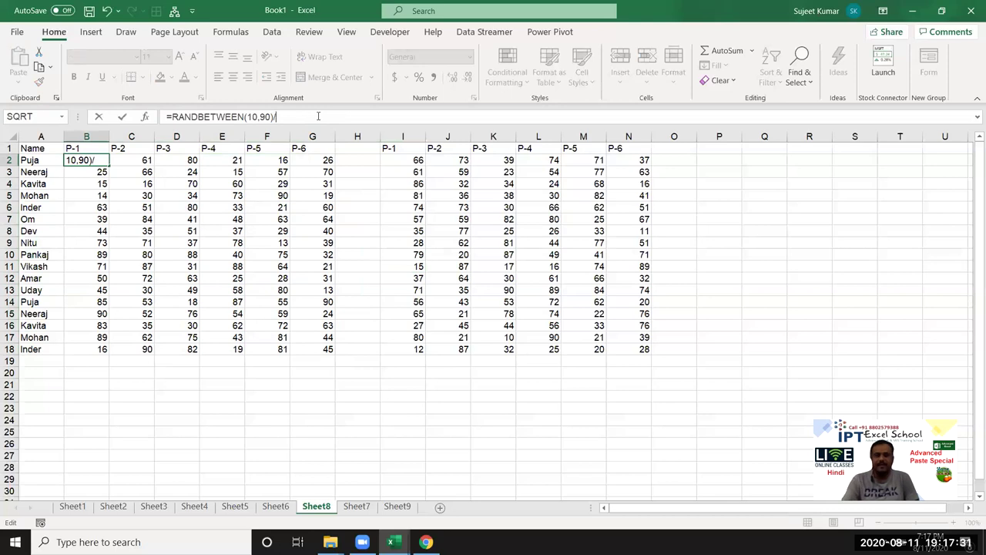
pyautogui.write('66')
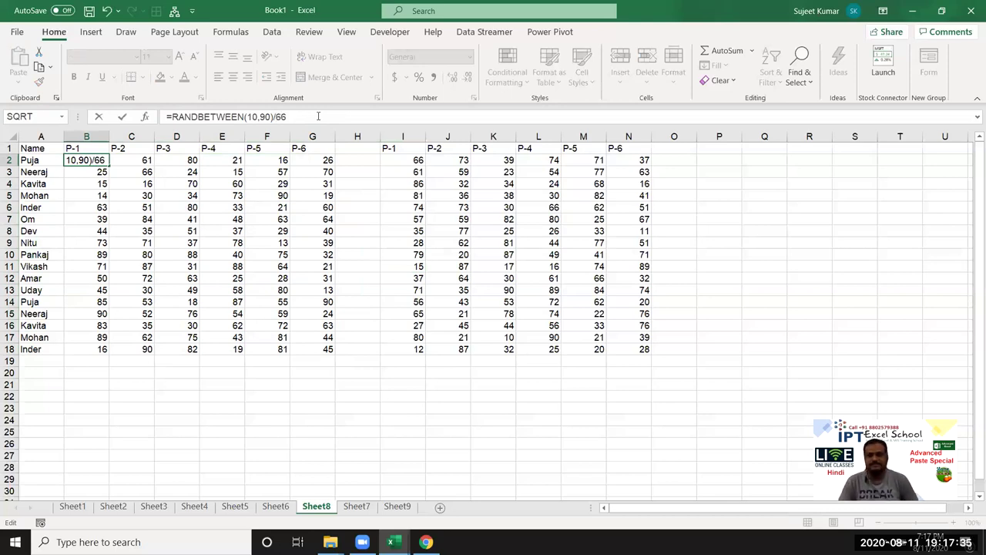
pyautogui.press('Escape')
pyautogui.moveTo(402, 159); pyautogui.dragTo(620, 345)
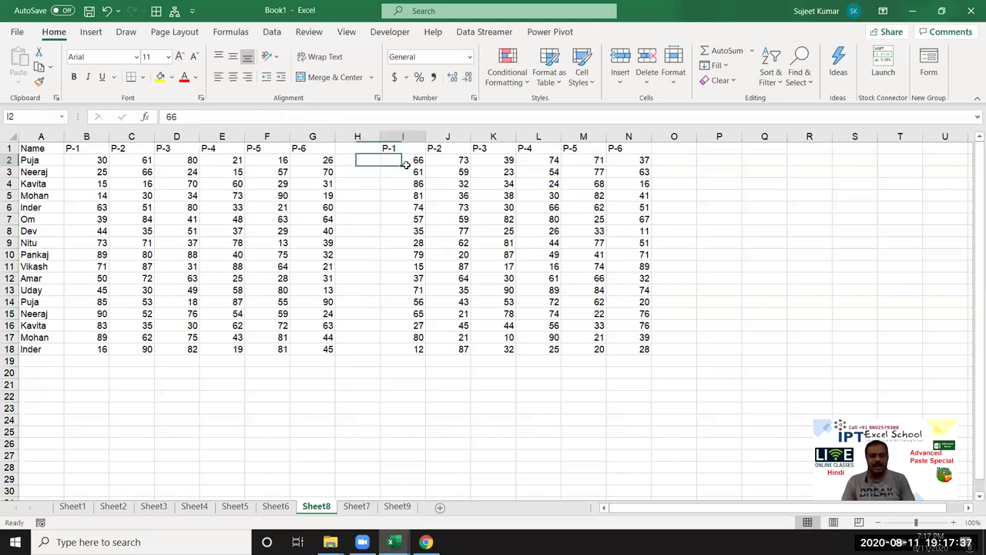
pyautogui.hotkey('ctrl', 'c')
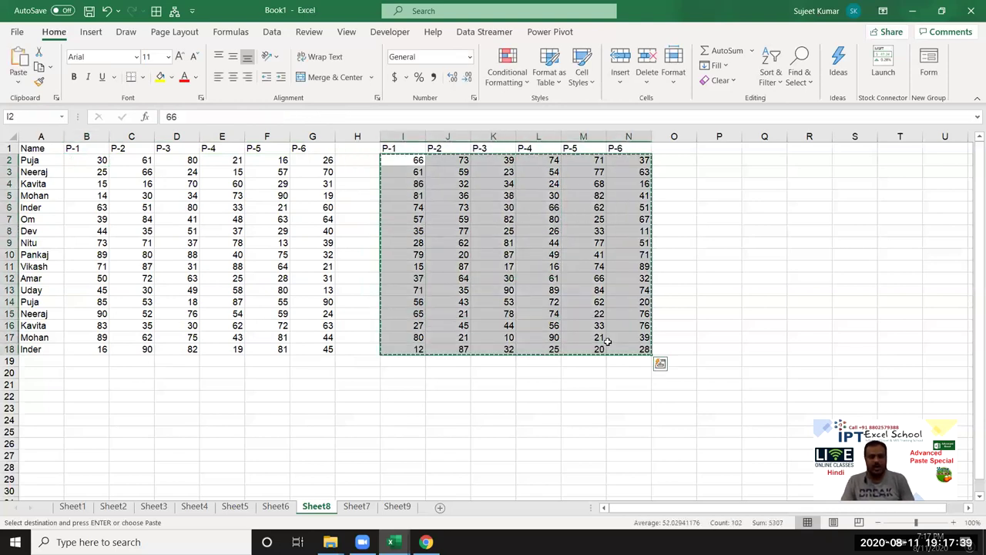
pyautogui.rightClick(96, 158)
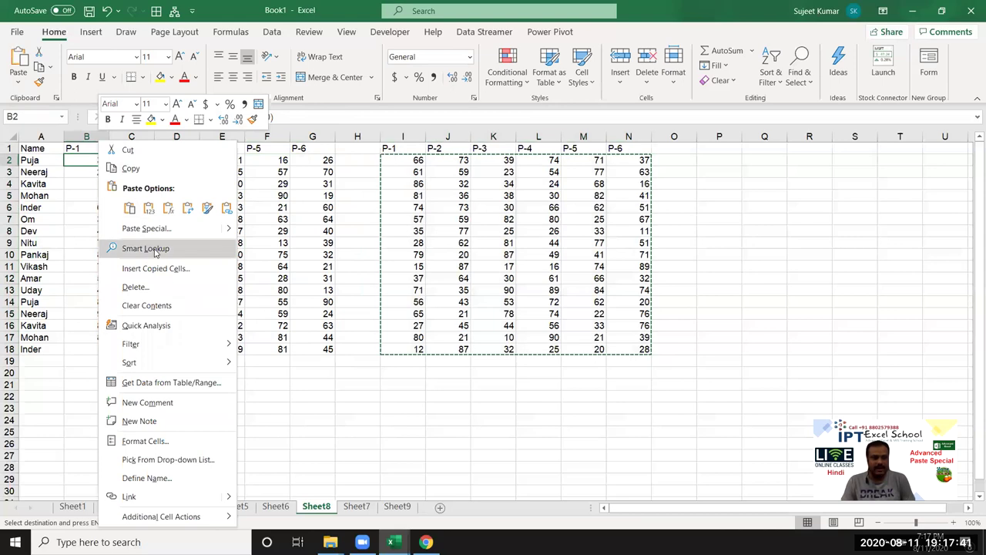
pyautogui.click(154, 229)
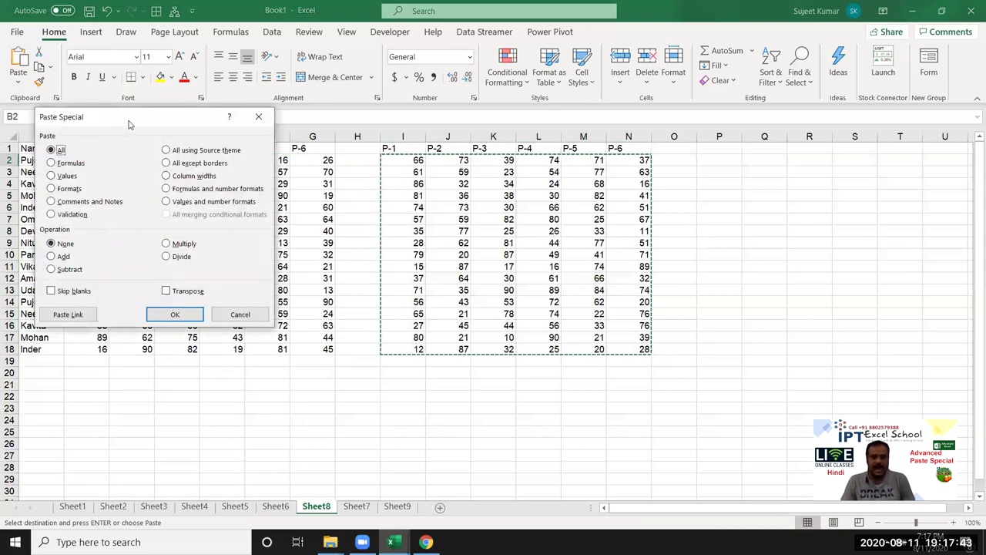
pyautogui.moveTo(132, 123); pyautogui.dragTo(363, 131)
pyautogui.click(413, 264)
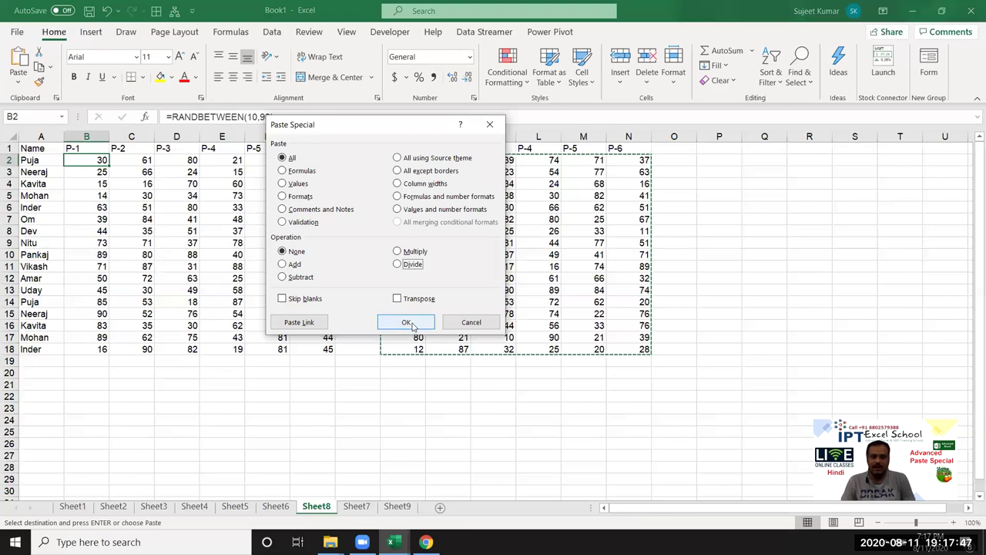
pyautogui.click(305, 171)
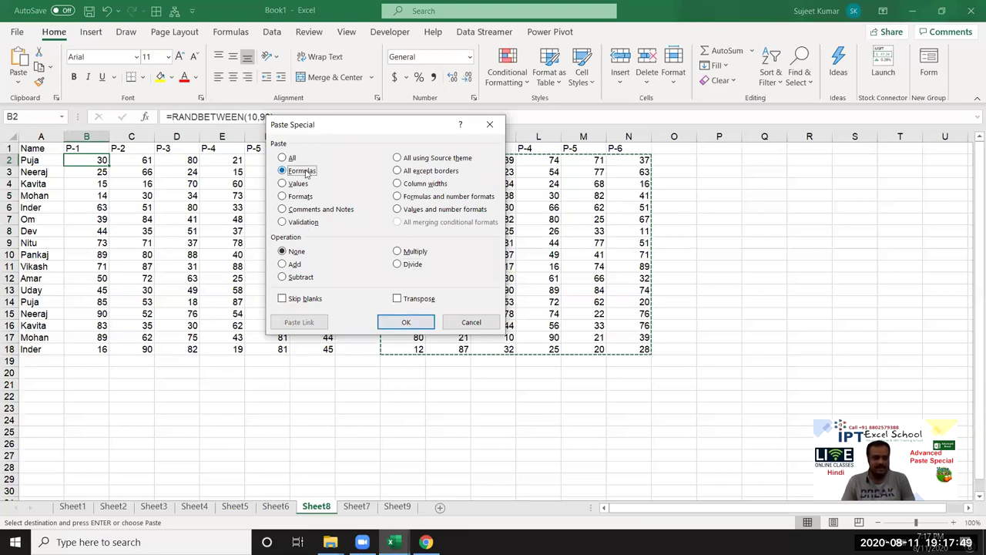
pyautogui.click(427, 326)
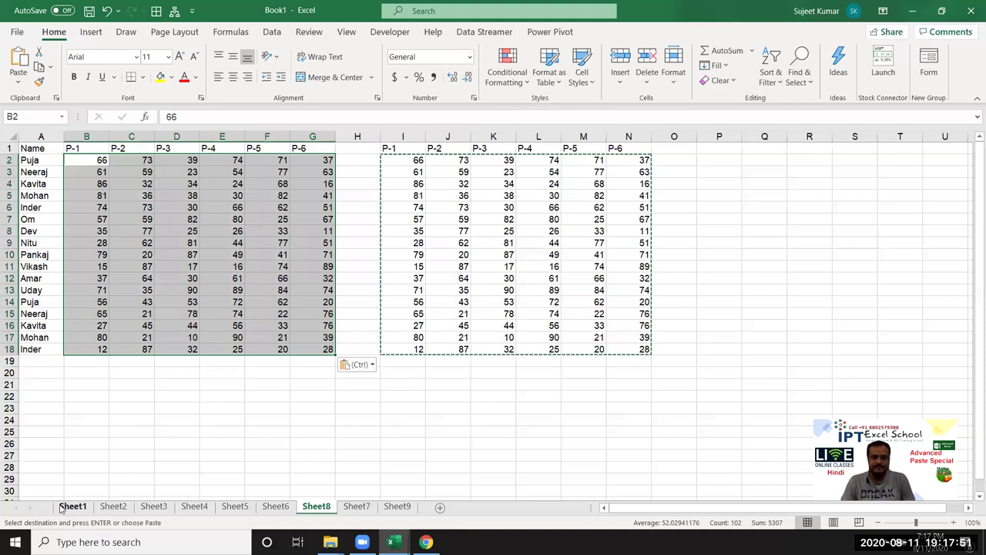
pyautogui.click(102, 161)
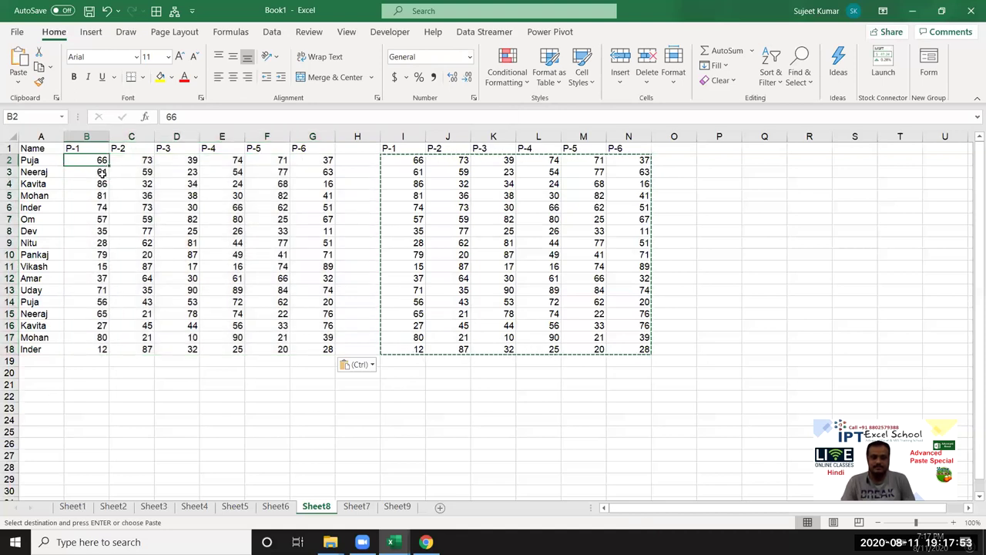
pyautogui.hotkey('ctrl', 'z')
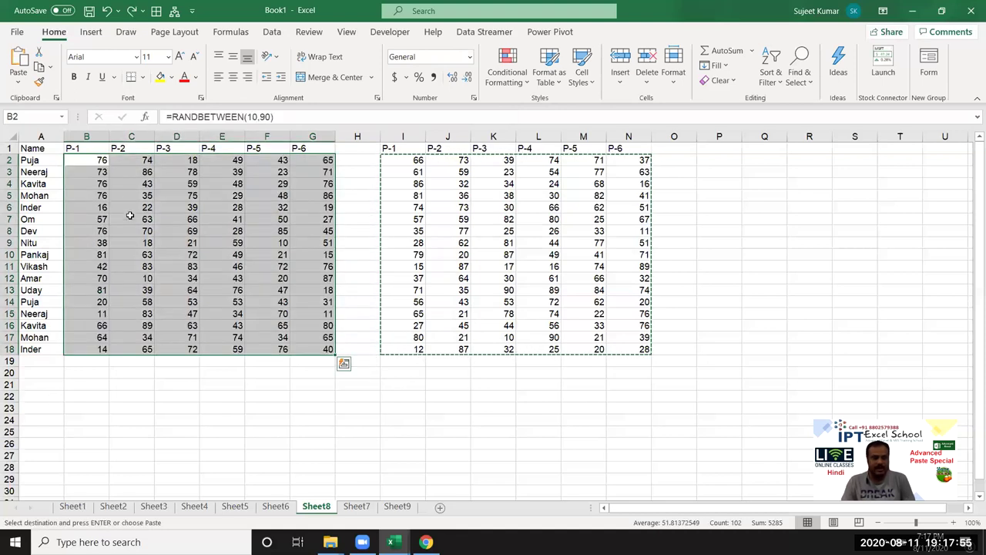
pyautogui.rightClick(141, 226)
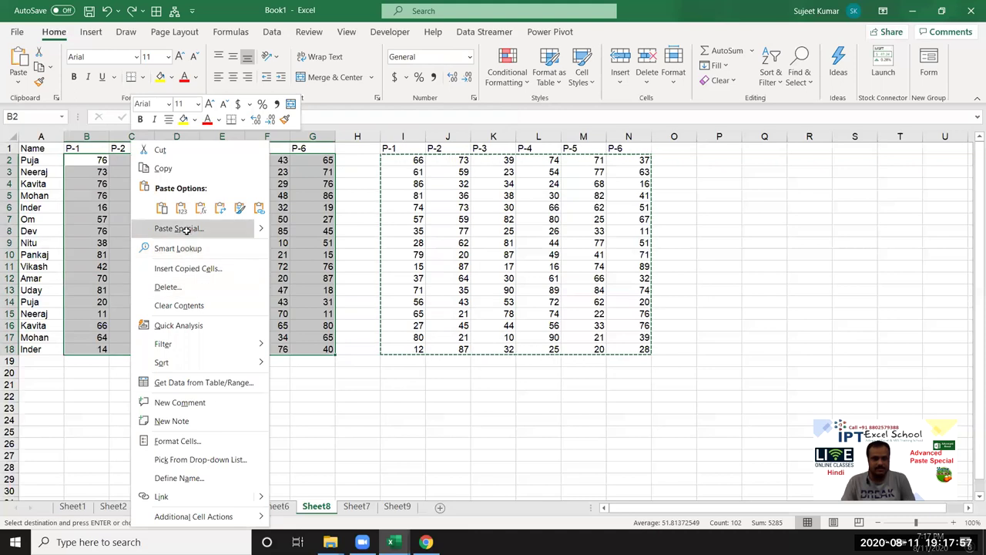
pyautogui.click(189, 228)
pyautogui.click(85, 180)
pyautogui.click(199, 261)
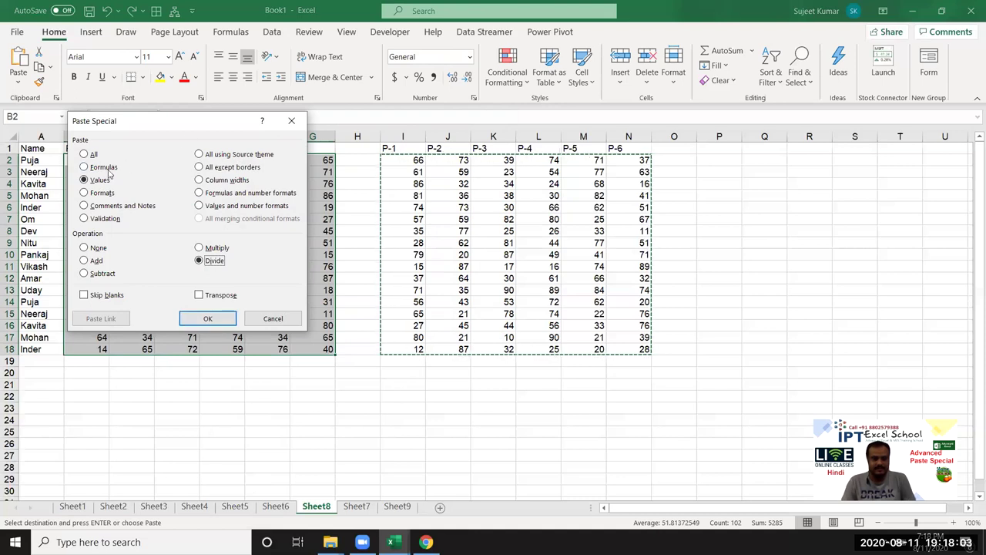
pyautogui.click(207, 318)
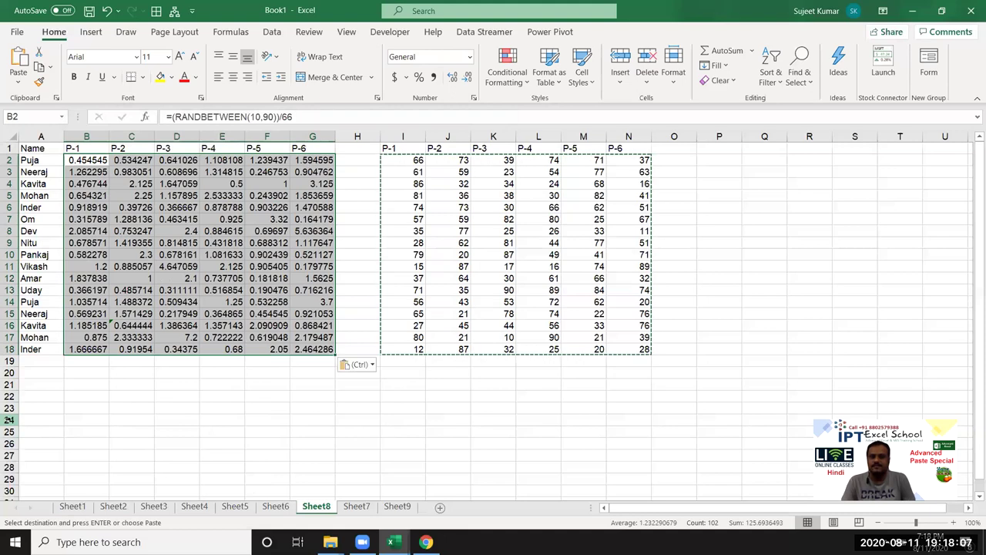
pyautogui.hotkey('ctrl', 'z')
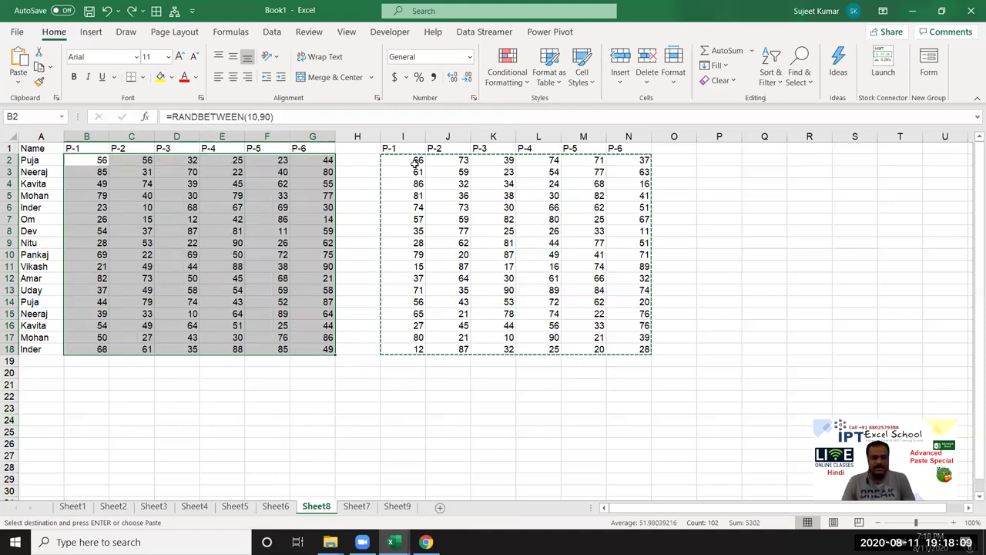
# Step: Enter =RANDBETWEEN(10,90) in I2, fill it through I2:N18, and copy the block
pyautogui.click(416, 160)
pyautogui.write('=ra')
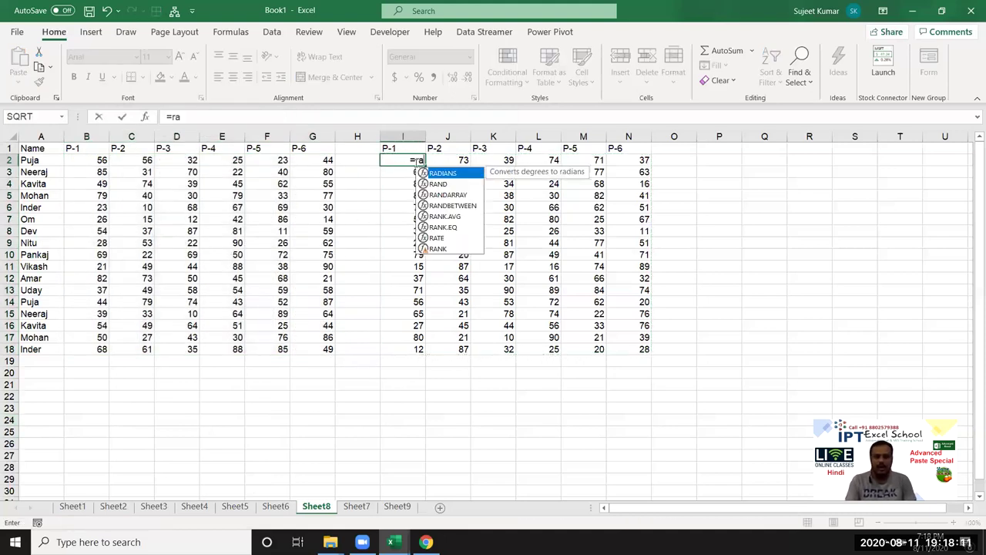
pyautogui.press('Down')
pyautogui.press('Tab')
pyautogui.write('10')
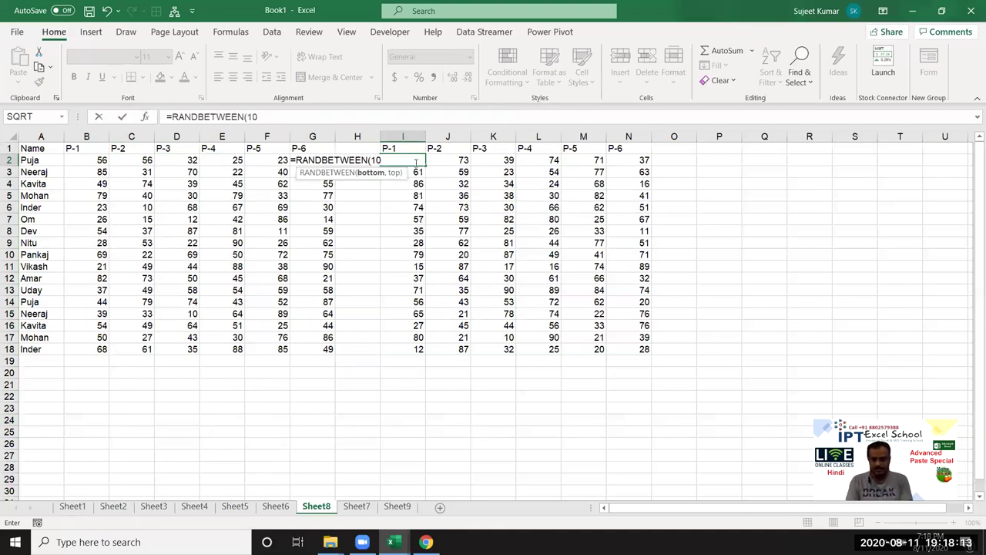
pyautogui.write(',90)')
pyautogui.hotkey('ctrl', 'Return')
pyautogui.hotkey('ctrl', 'shift', 'Right')
pyautogui.hotkey('ctrl', 'shift', 'Down')
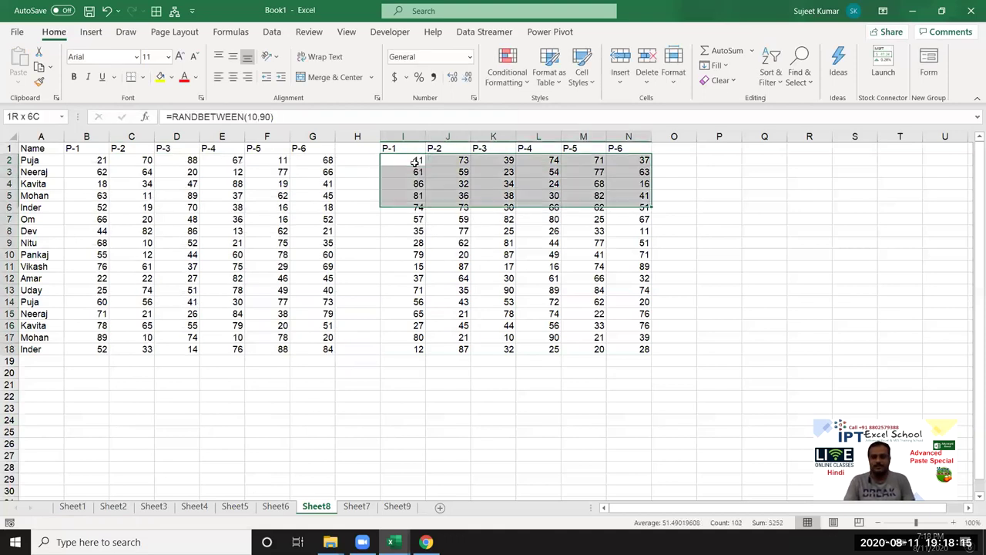
pyautogui.hotkey('ctrl', 'c')
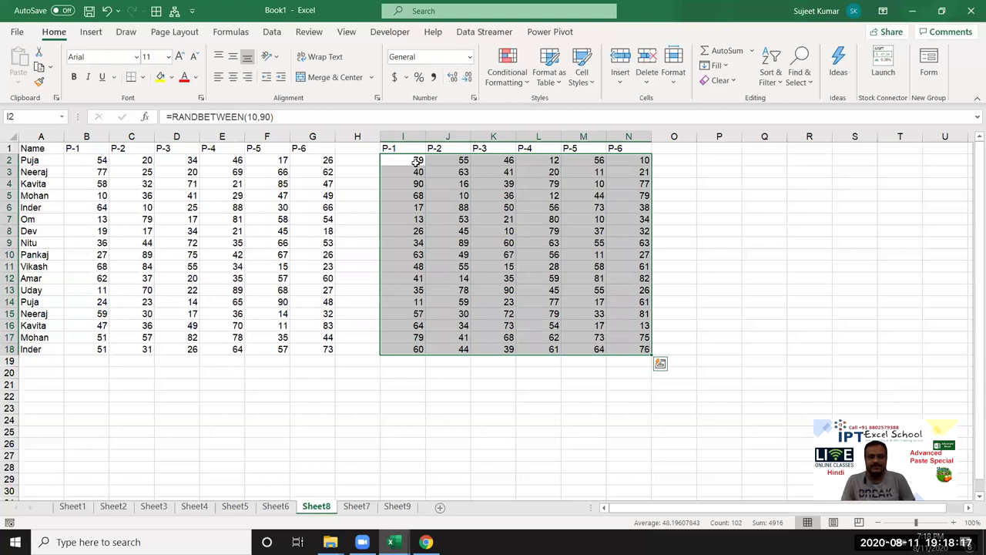
# Step: Test a Paste Special Formulas + Divide paste at B2, then undo it
pyautogui.click(104, 161)
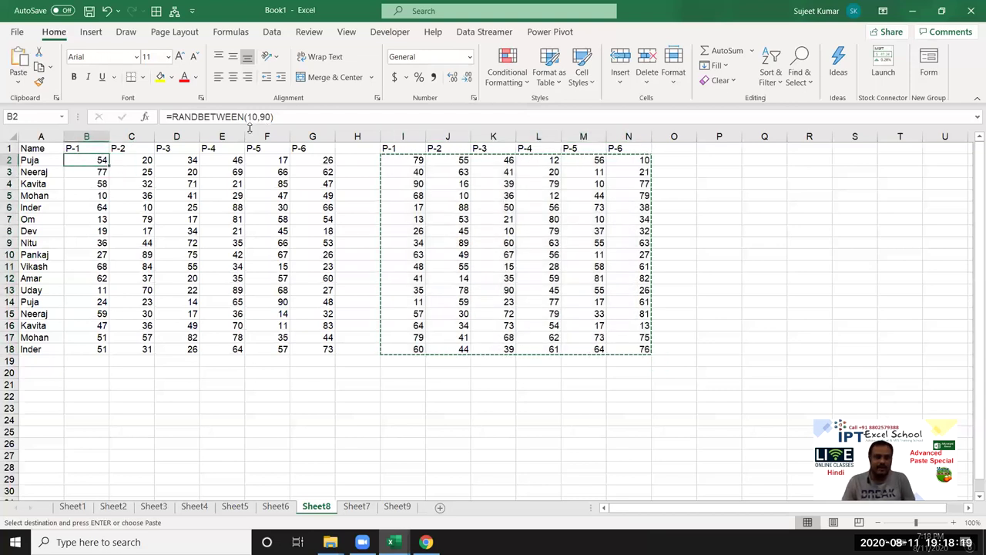
pyautogui.rightClick(104, 164)
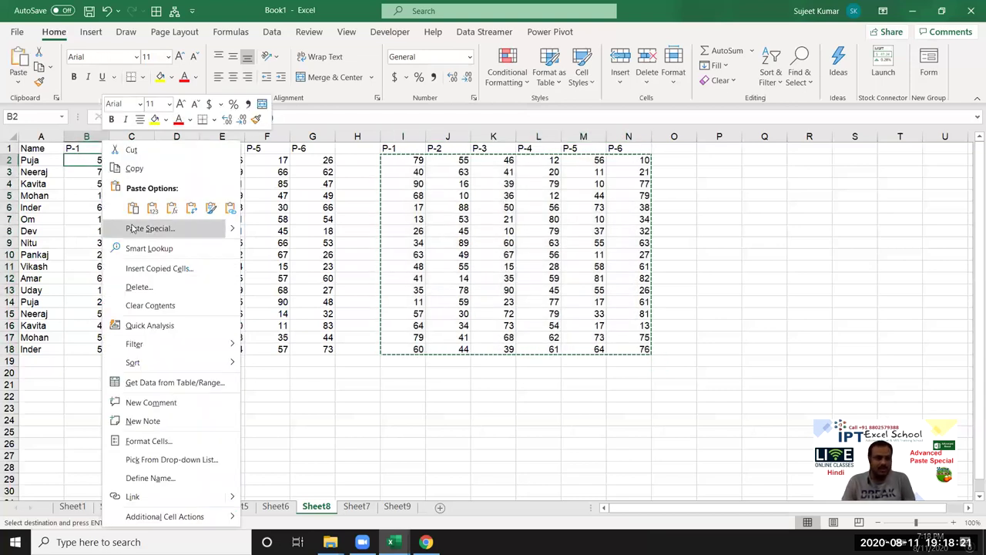
pyautogui.click(131, 223)
pyautogui.click(45, 161)
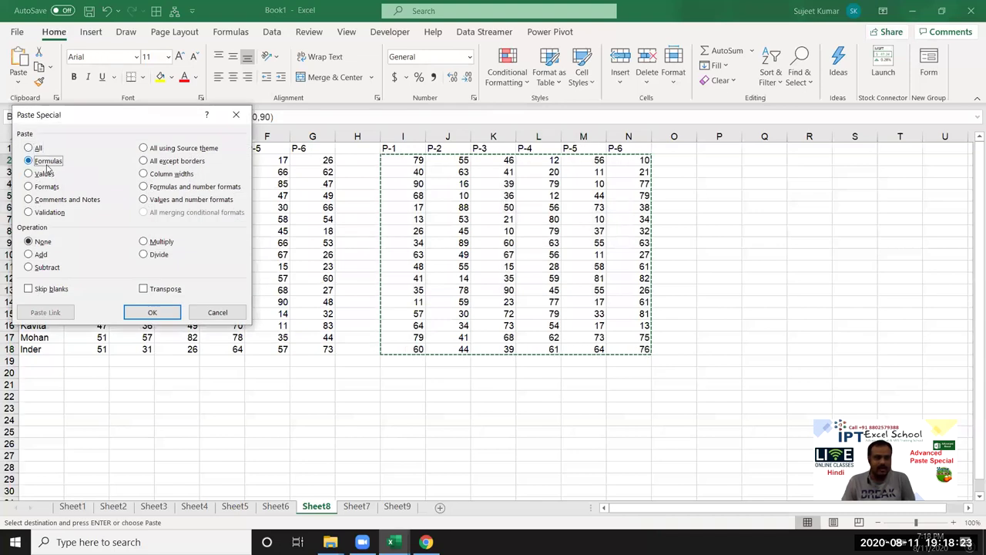
pyautogui.click(144, 254)
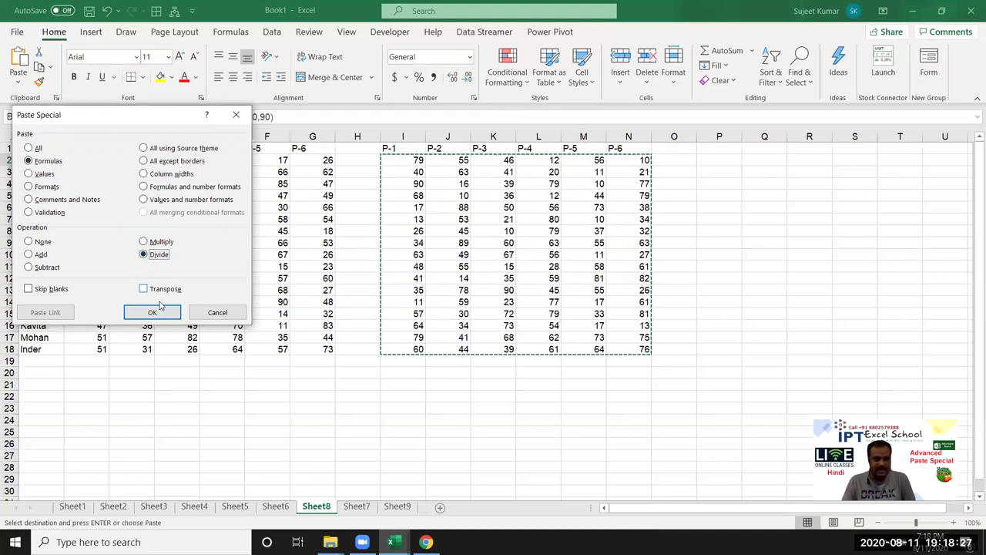
pyautogui.click(154, 310)
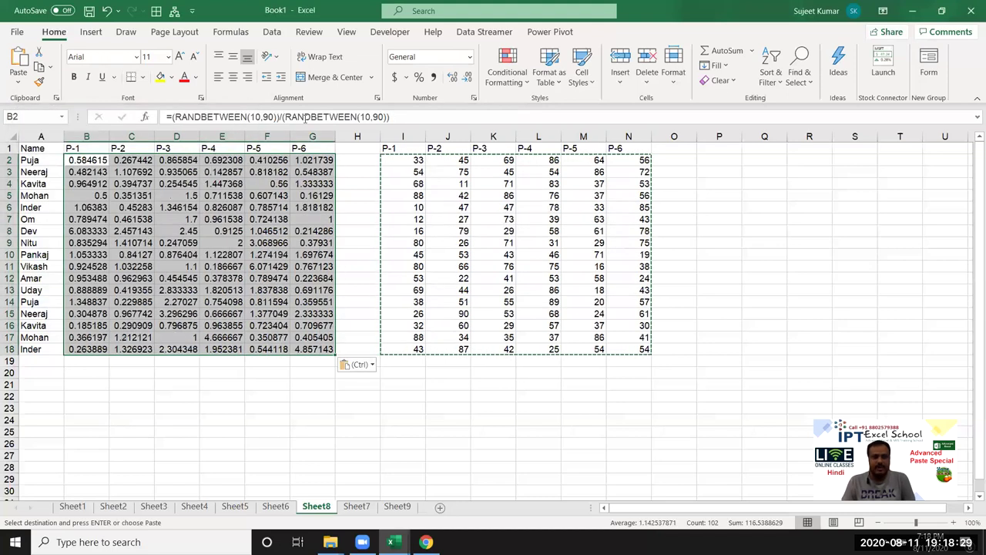
pyautogui.hotkey('ctrl', 'z')
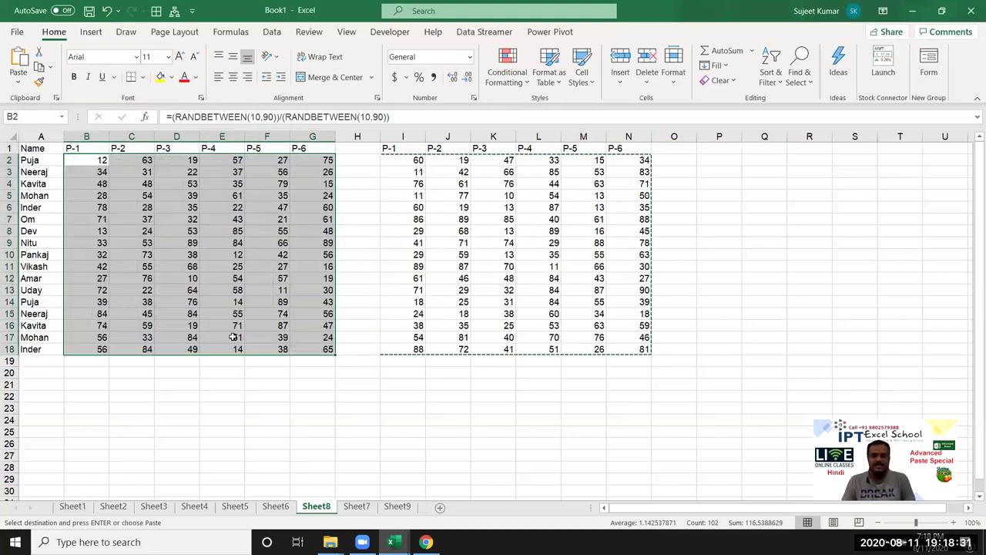
# Step: Test a Paste Special Values + Divide paste at B2, then undo it
pyautogui.rightClick(145, 196)
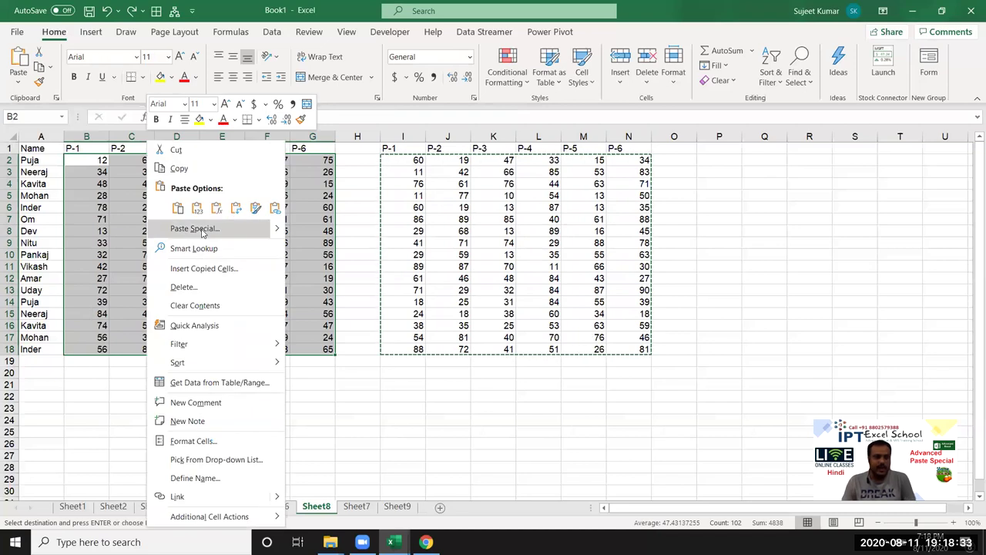
pyautogui.click(195, 228)
pyautogui.click(116, 166)
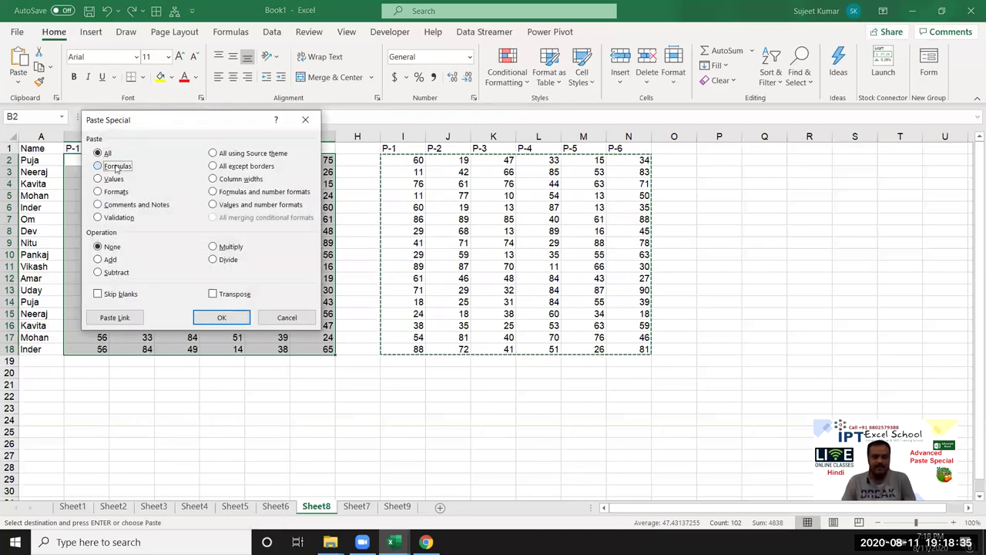
pyautogui.click(108, 179)
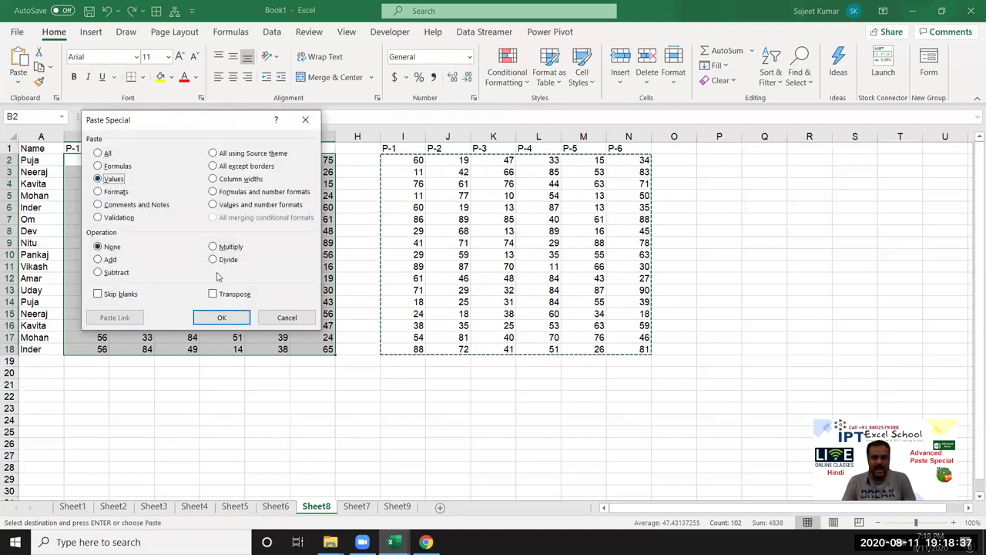
pyautogui.click(213, 260)
pyautogui.click(224, 317)
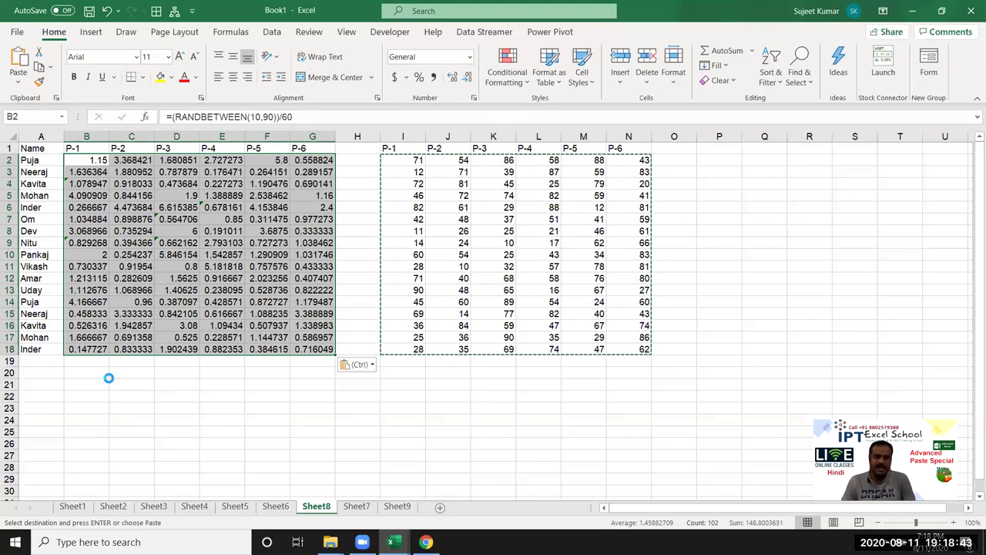
pyautogui.hotkey('ctrl', 'z')
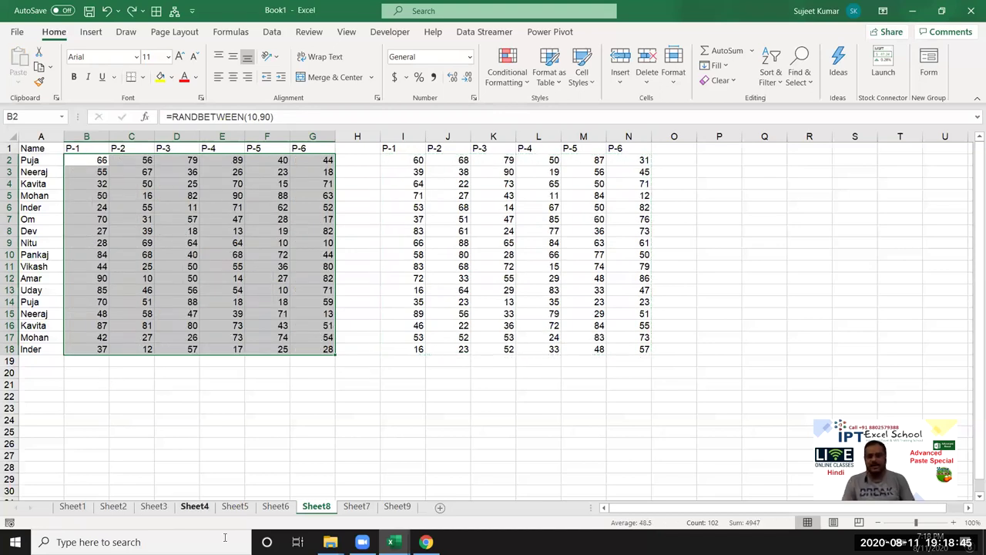
# Step: On Sheet9, clear the old percentage rows and put a % heading in A1
pyautogui.click(348, 510)
pyautogui.click(389, 510)
pyautogui.moveTo(65, 159); pyautogui.dragTo(298, 247)
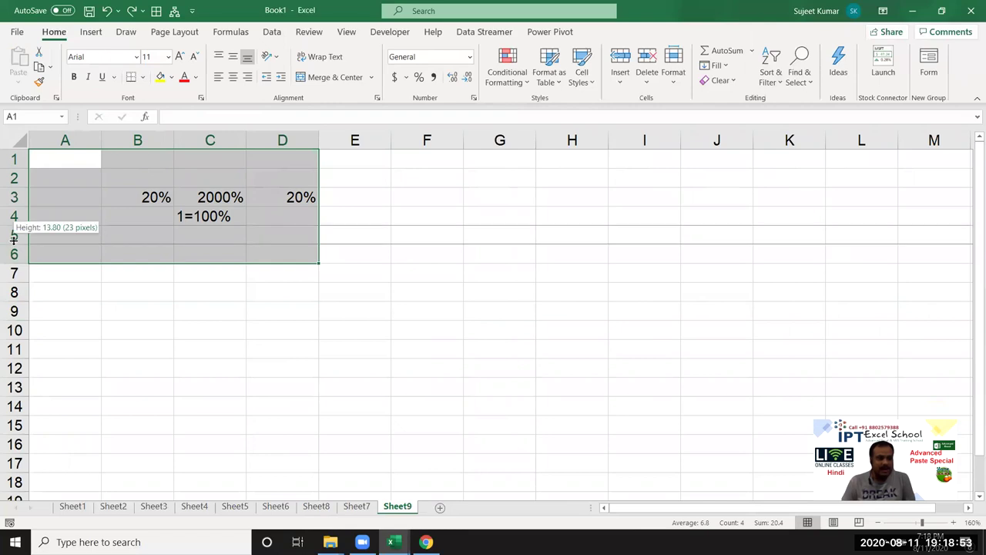
pyautogui.moveTo(13, 234); pyautogui.dragTo(3, 123)
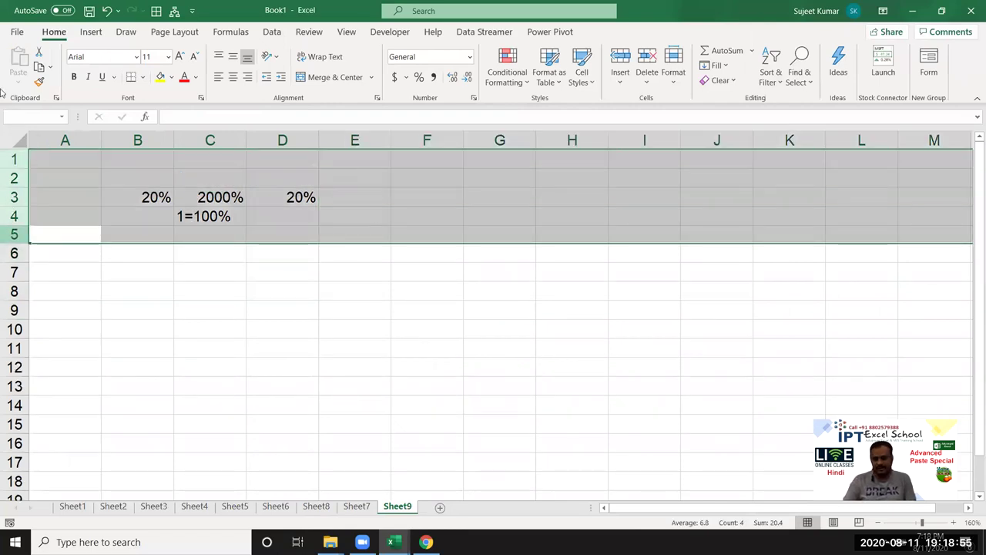
pyautogui.press('Delete')
pyautogui.press('Up')
pyautogui.press('Up')
pyautogui.press('Up')
pyautogui.press('Up')
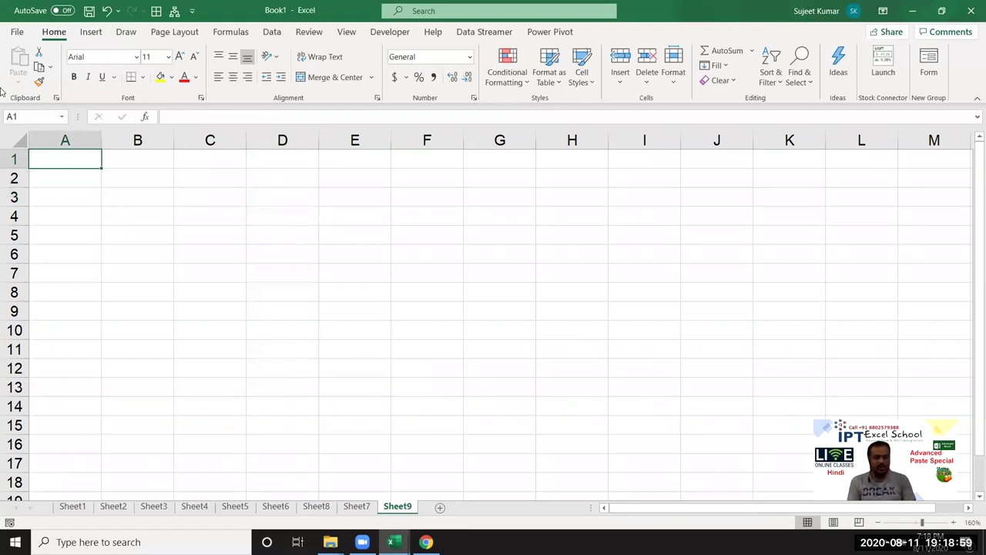
pyautogui.write('%')
pyautogui.press('Return')
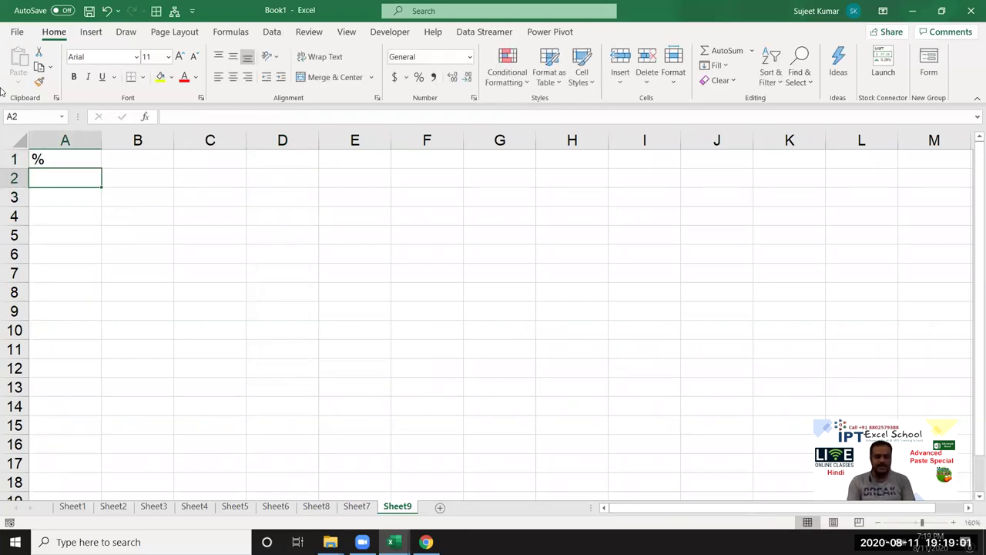
# Step: Enter =RANDBETWEEN(10,90) in A2, fill it across A2:J17, and copy the block
pyautogui.write('=ra')
pyautogui.press('Down')
pyautogui.press('Down')
pyautogui.press('Down')
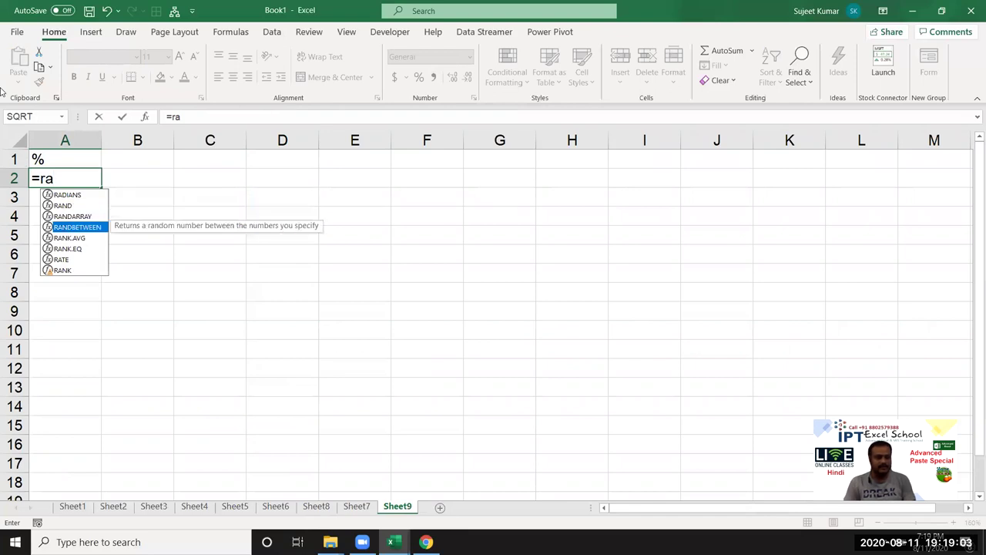
pyautogui.press('Tab')
pyautogui.write('10,9')
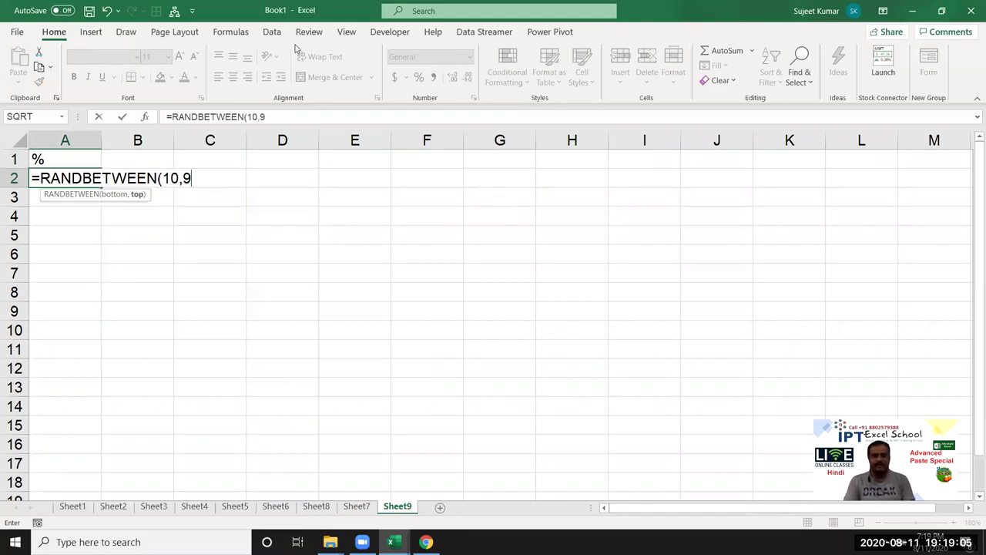
pyautogui.write('0')
pyautogui.hotkey('ctrl', 'Return')
pyautogui.press('Return')
pyautogui.moveTo(77, 176)
pyautogui.mouseDown()
pyautogui.moveTo(669, 440)
pyautogui.moveTo(733, 451)
pyautogui.mouseUp()
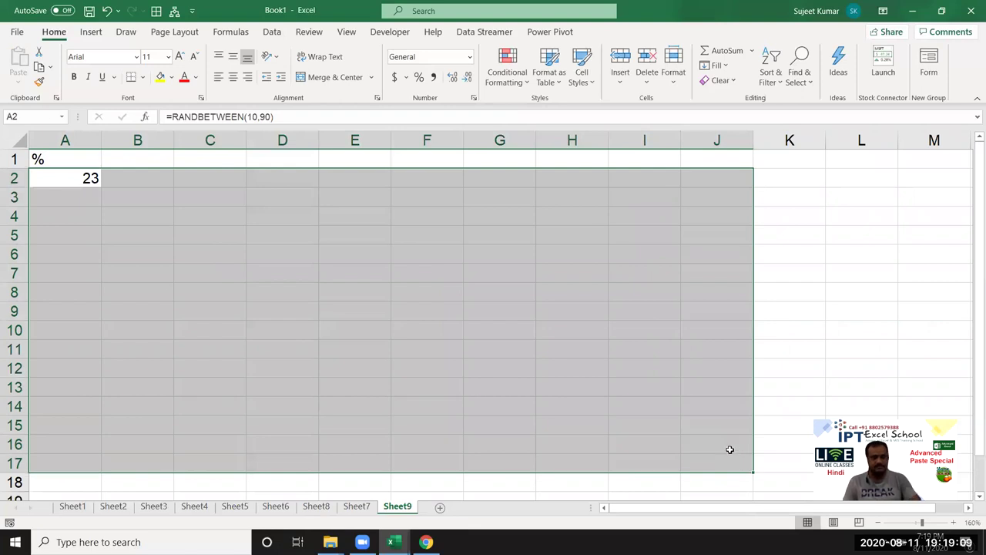
pyautogui.hotkey('ctrl', 'd')
pyautogui.hotkey('ctrl', 'r')
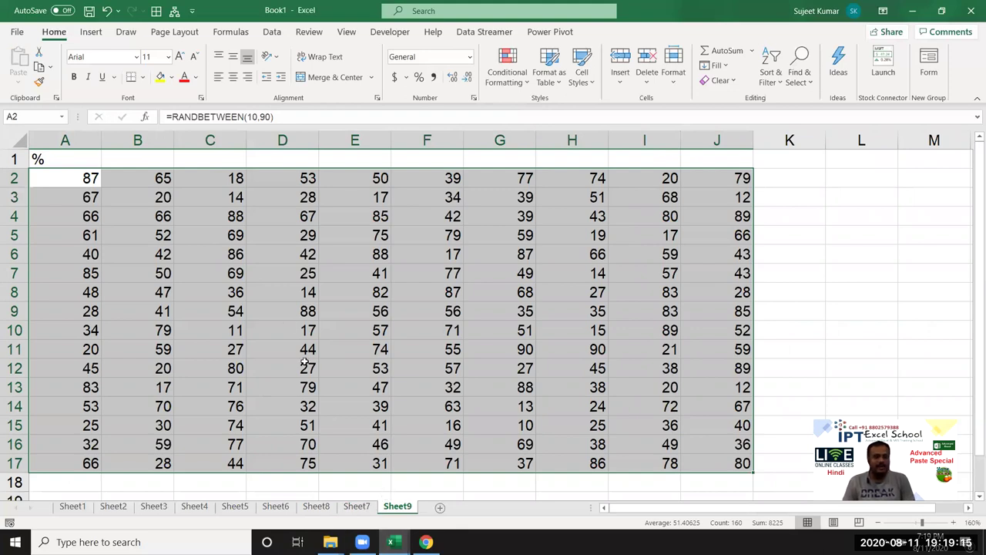
pyautogui.hotkey('ctrl', 'c')
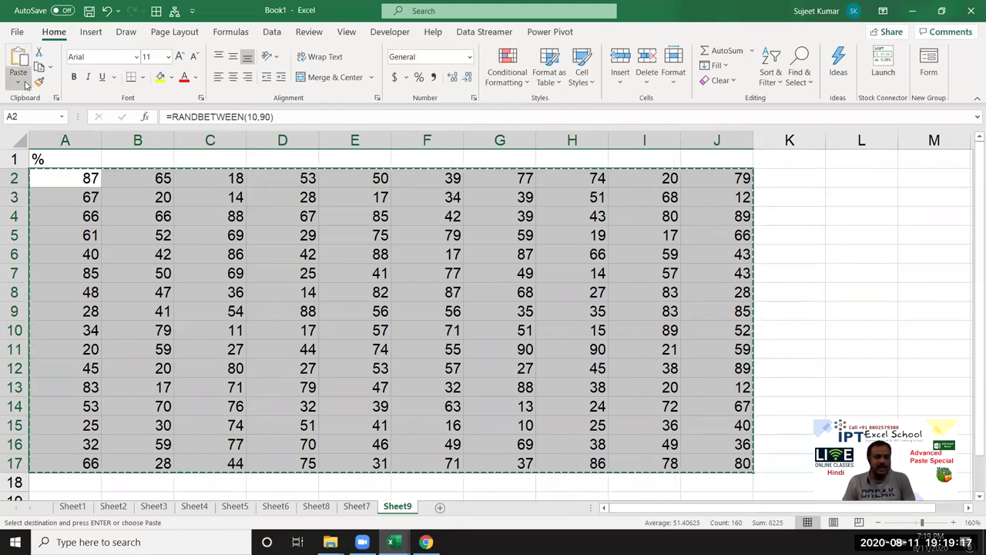
# Step: Paste the A2:J17 block back as values, trying 89% in A2 and undoing it
pyautogui.click(18, 80)
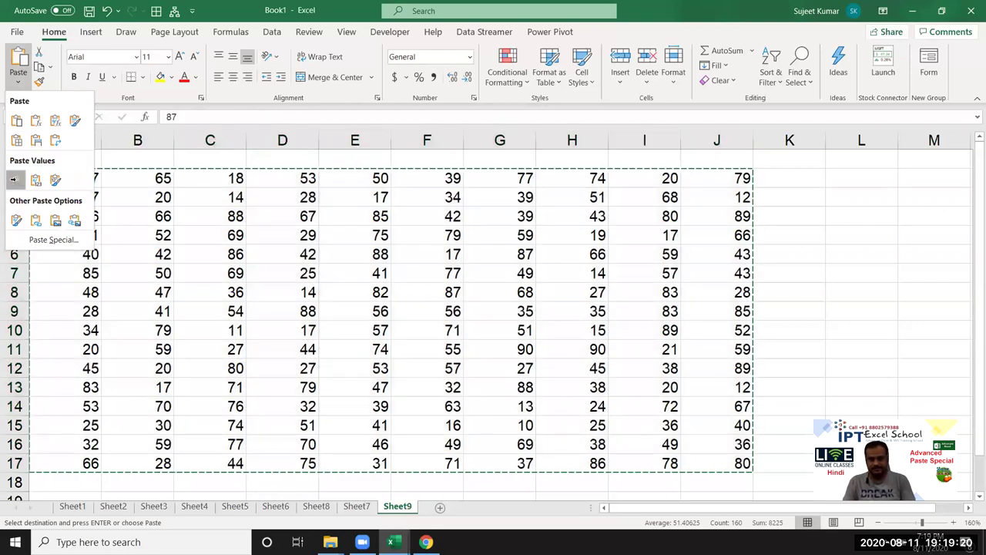
pyautogui.click(12, 179)
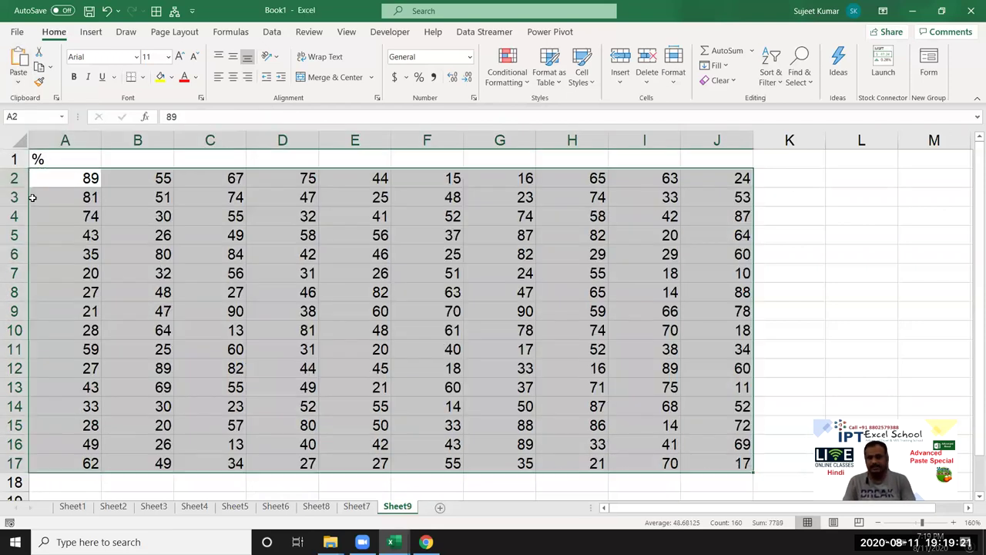
pyautogui.moveTo(65, 199); pyautogui.dragTo(87, 185)
pyautogui.click(87, 178)
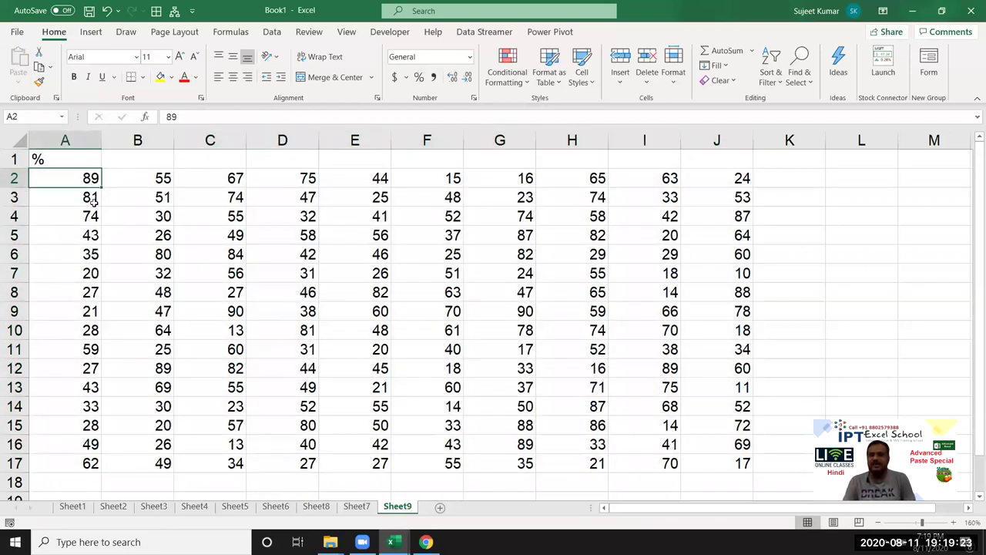
pyautogui.write('89')
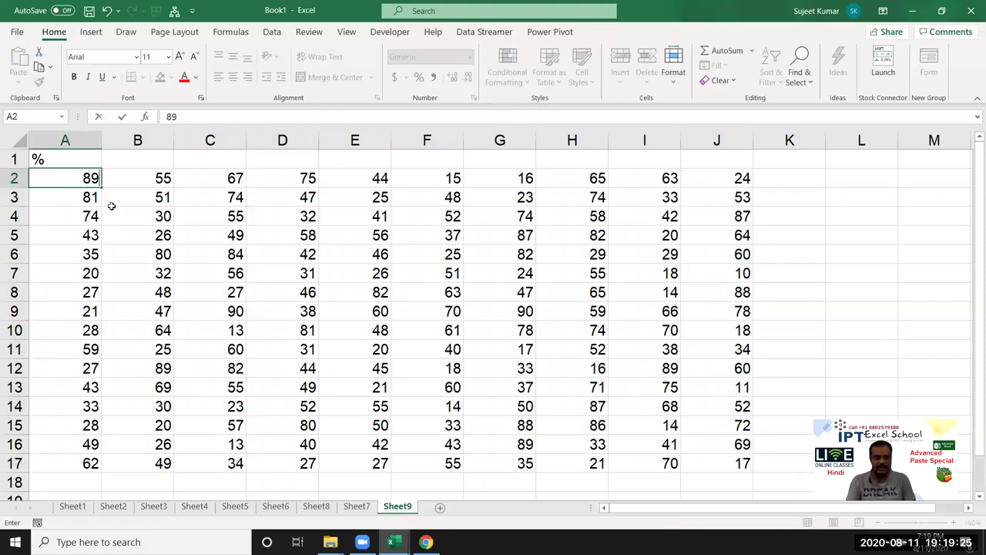
pyautogui.write('%')
pyautogui.press('Return')
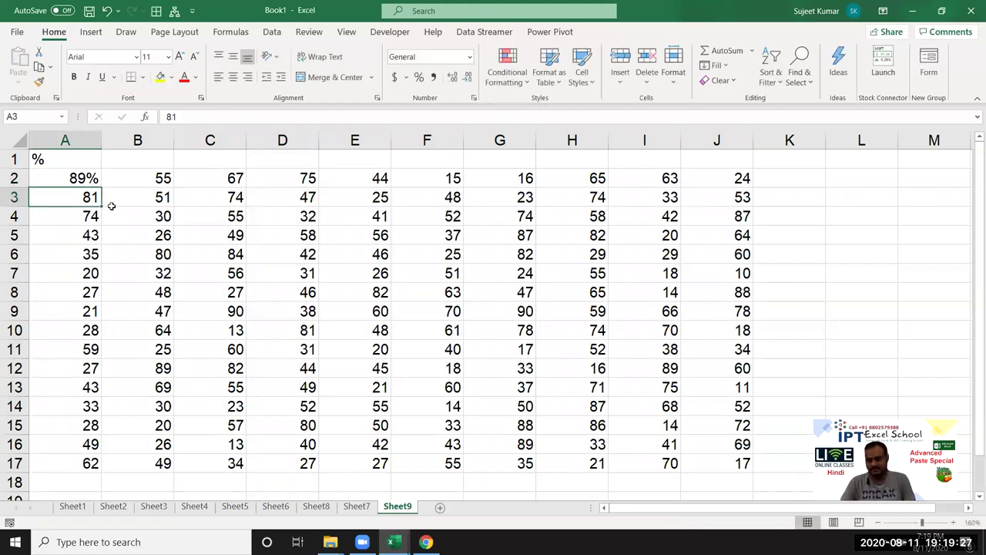
pyautogui.hotkey('ctrl', 'z')
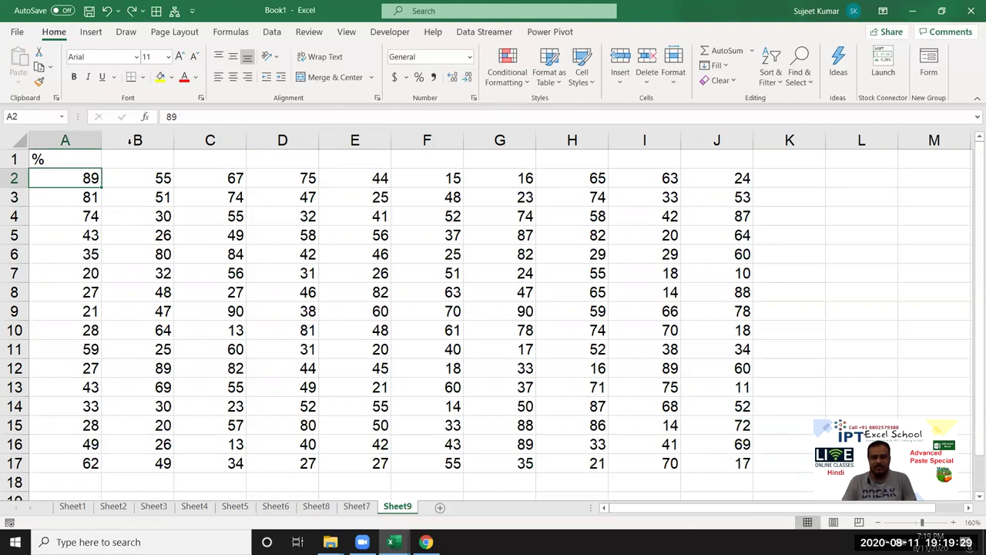
# Step: Add the note 1=100% in cell B1
pyautogui.click(127, 156)
pyautogui.write('1-')
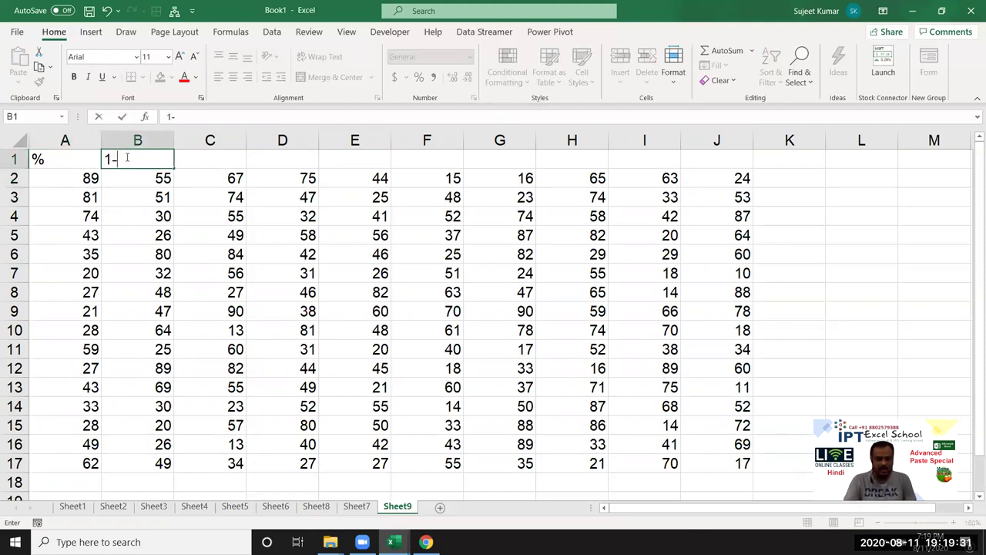
pyautogui.write('100')
pyautogui.press('BackSpace')
pyautogui.press('BackSpace')
pyautogui.press('BackSpace')
pyautogui.press('BackSpace')
pyautogui.write('=100%')
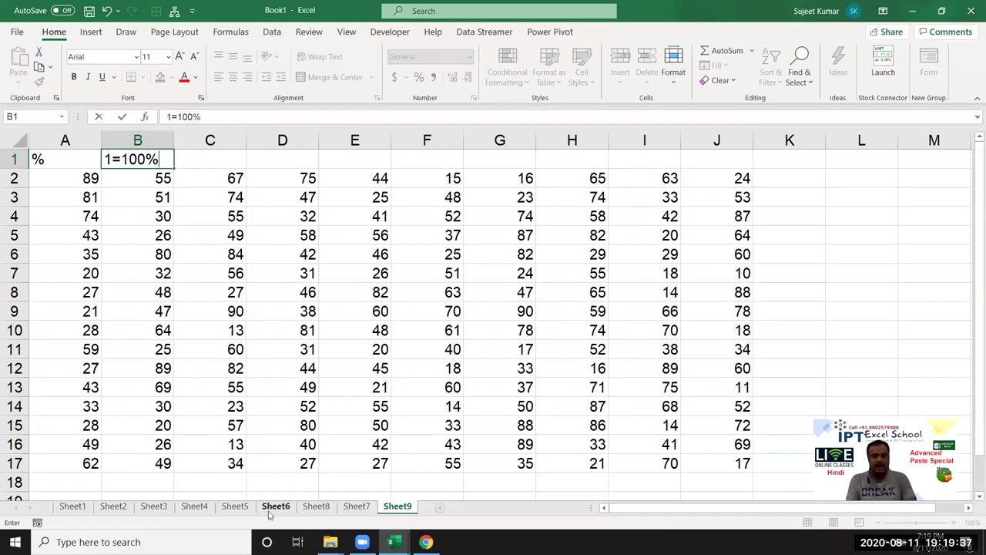
pyautogui.press('Return')
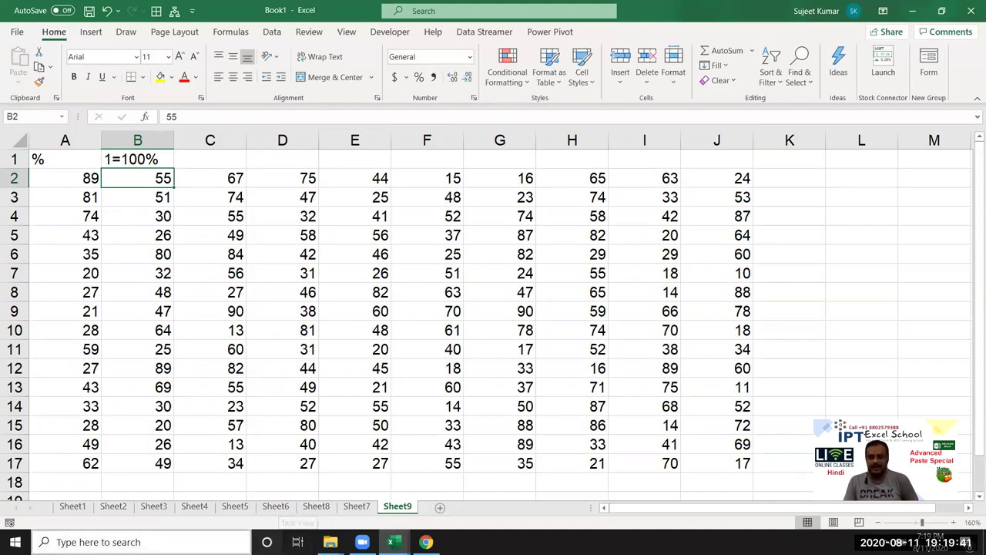
pyautogui.click(66, 187)
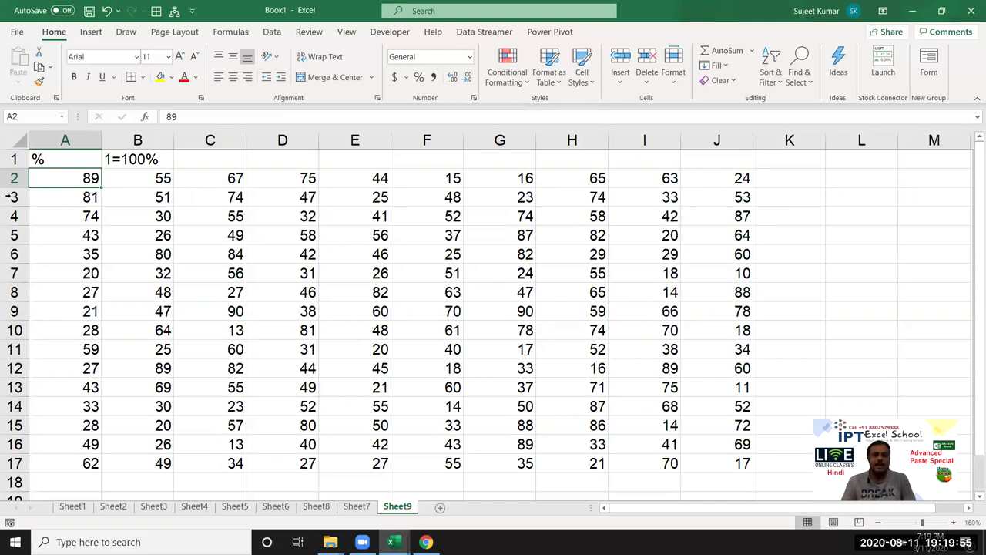
pyautogui.click(236, 118)
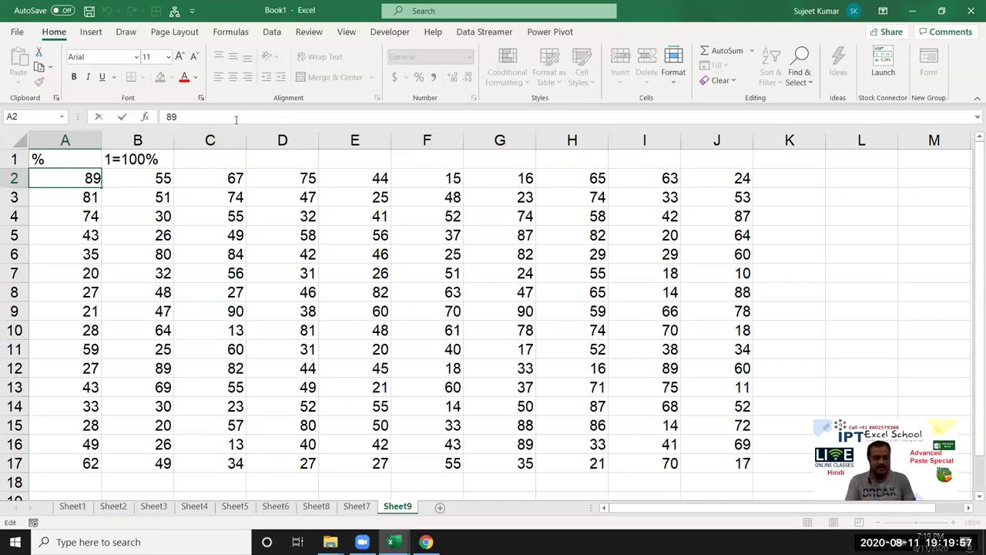
pyautogui.write('%')
pyautogui.press('Return')
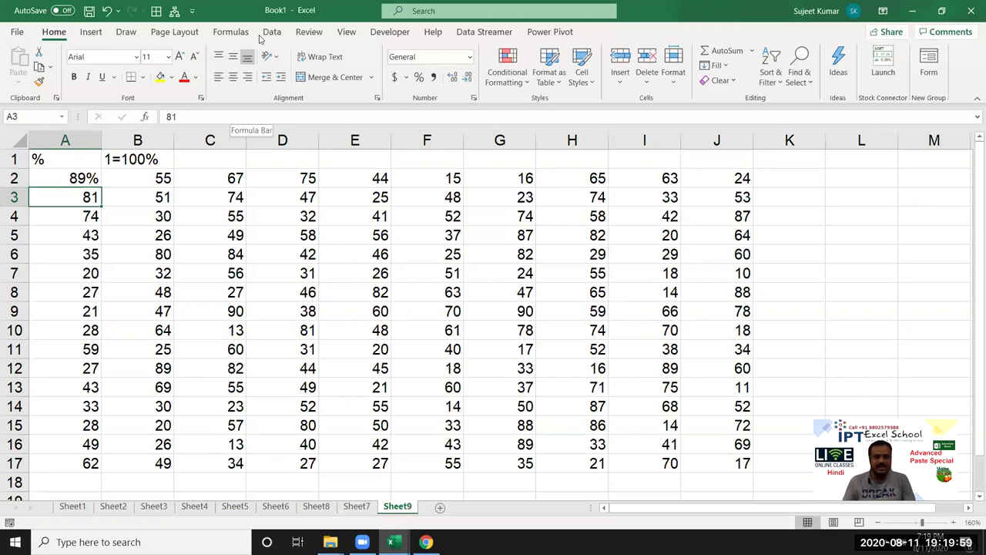
pyautogui.click(190, 115)
pyautogui.write('%')
pyautogui.press('Return')
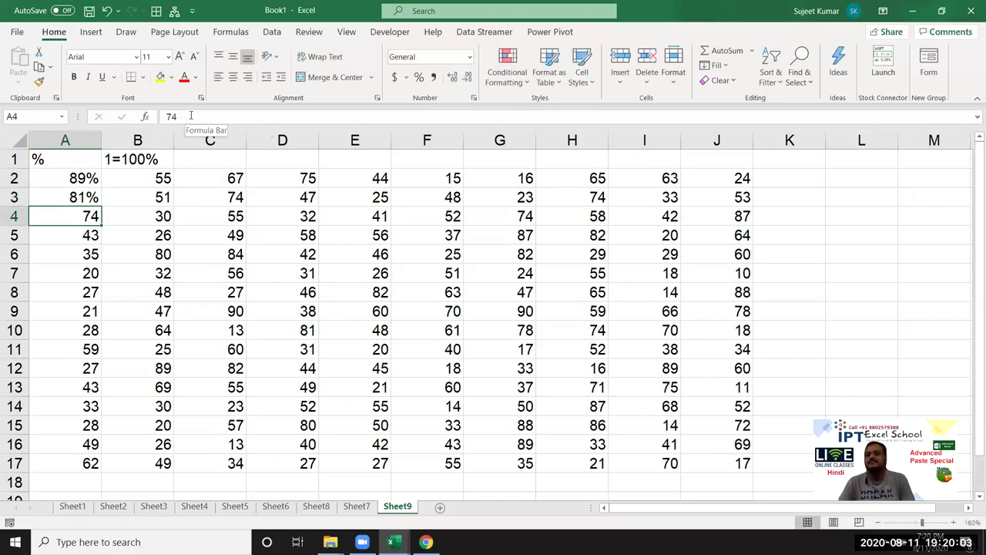
pyautogui.hotkey('ctrl', 'z')
pyautogui.hotkey('ctrl', 'z')
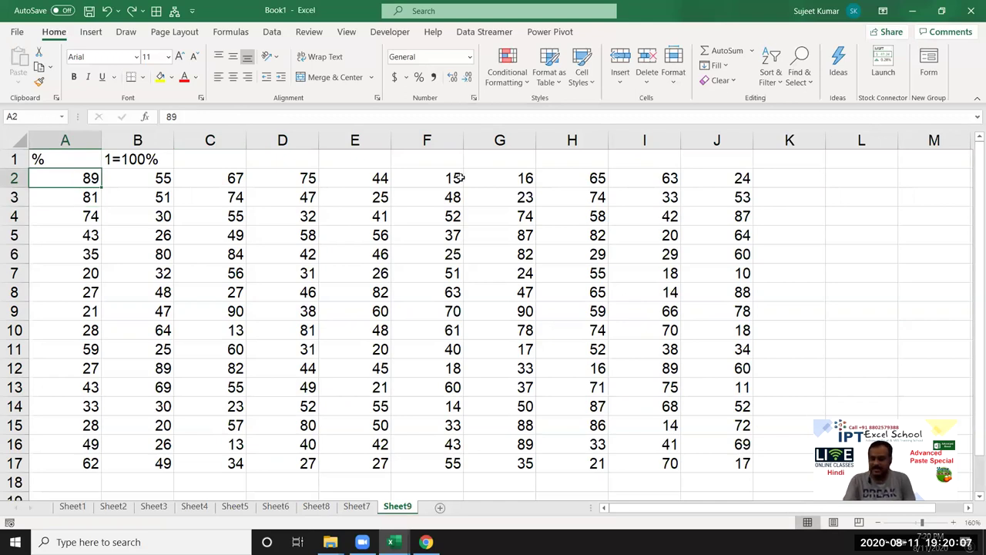
pyautogui.write('0.89')
pyautogui.press('Return')
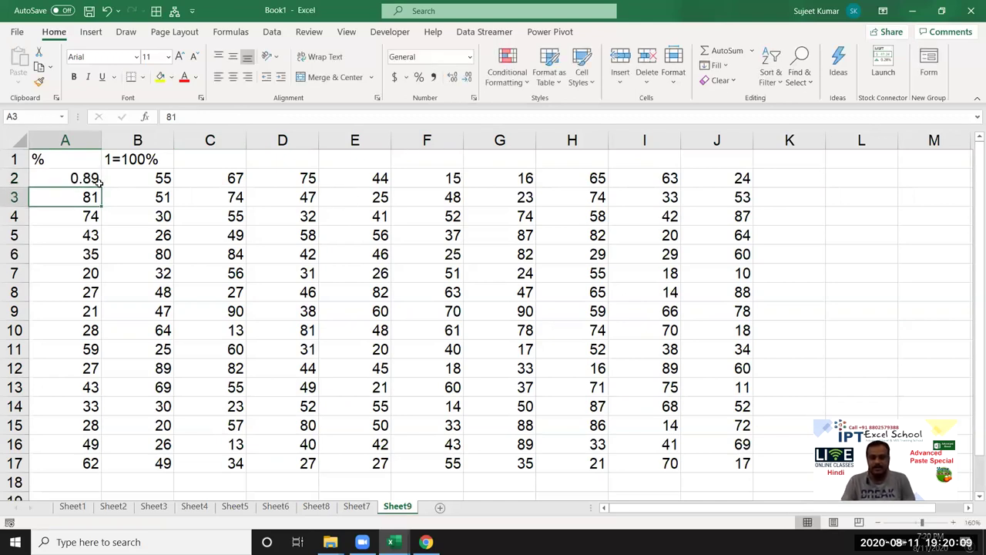
pyautogui.click(83, 174)
pyautogui.click(418, 76)
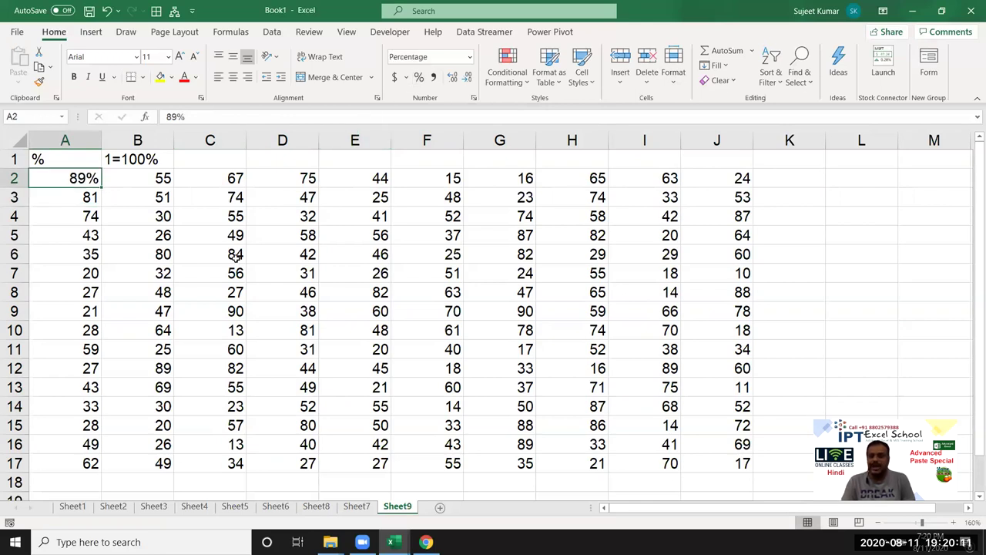
pyautogui.hotkey('ctrl', 'z')
pyautogui.hotkey('ctrl', 'z')
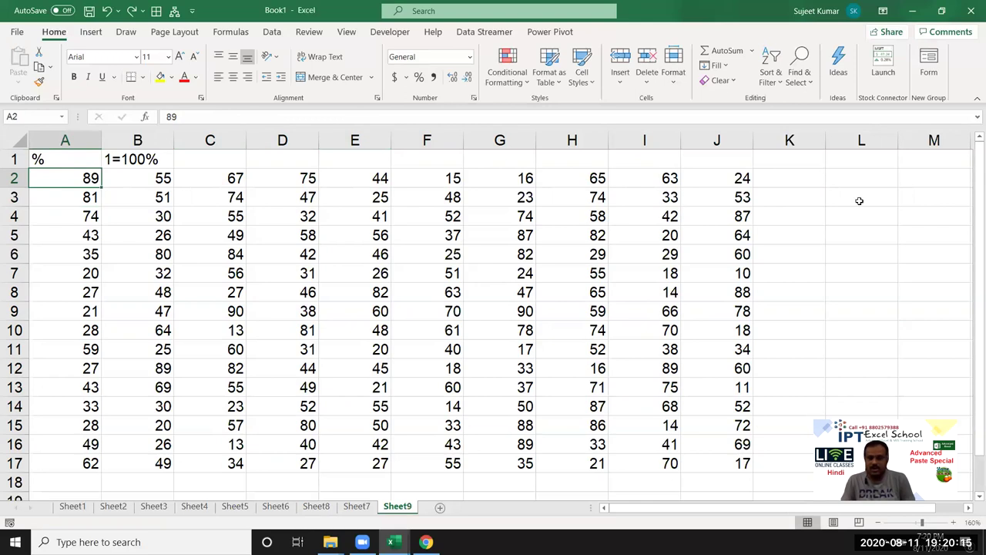
# Step: Enter 100 in cell L3 and copy it
pyautogui.click(865, 196)
pyautogui.write('100')
pyautogui.press('Return')
pyautogui.click(865, 197)
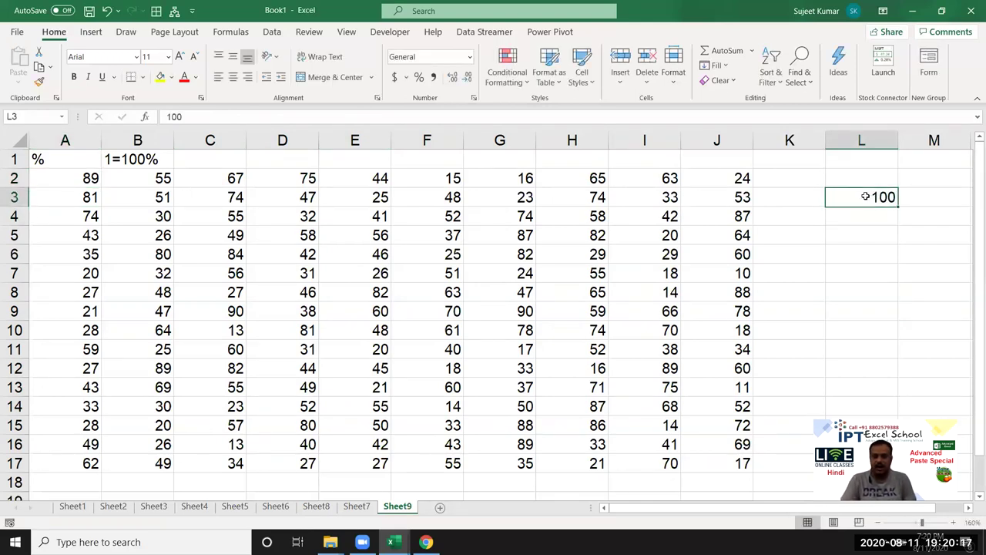
pyautogui.hotkey('ctrl', 'c')
# Step: Paste Special Divide A2:J17 by 100, apply Percent Style, and recopy L3
pyautogui.moveTo(90, 178)
pyautogui.mouseDown()
pyautogui.moveTo(732, 497)
pyautogui.moveTo(740, 464)
pyautogui.mouseUp()
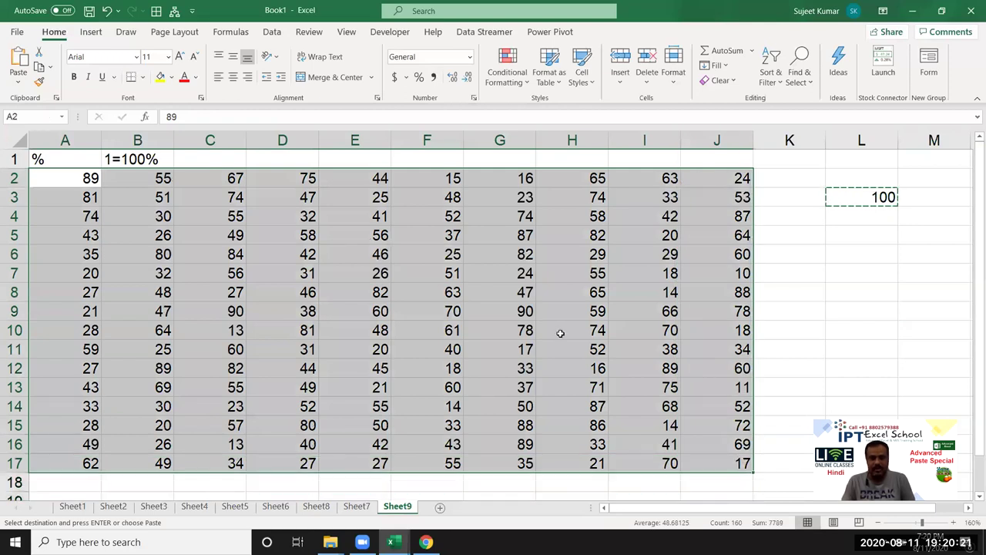
pyautogui.rightClick(560, 332)
pyautogui.click(609, 228)
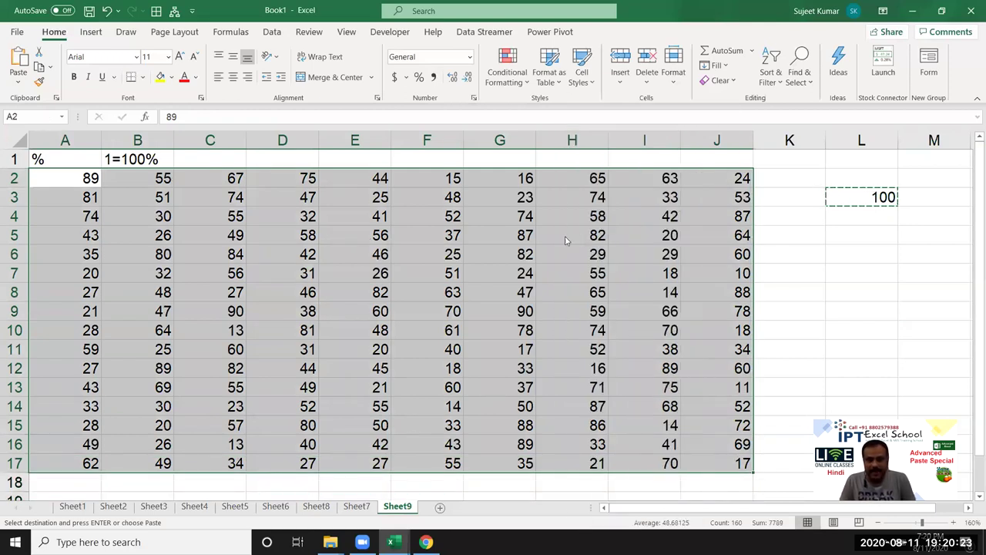
pyautogui.click(632, 257)
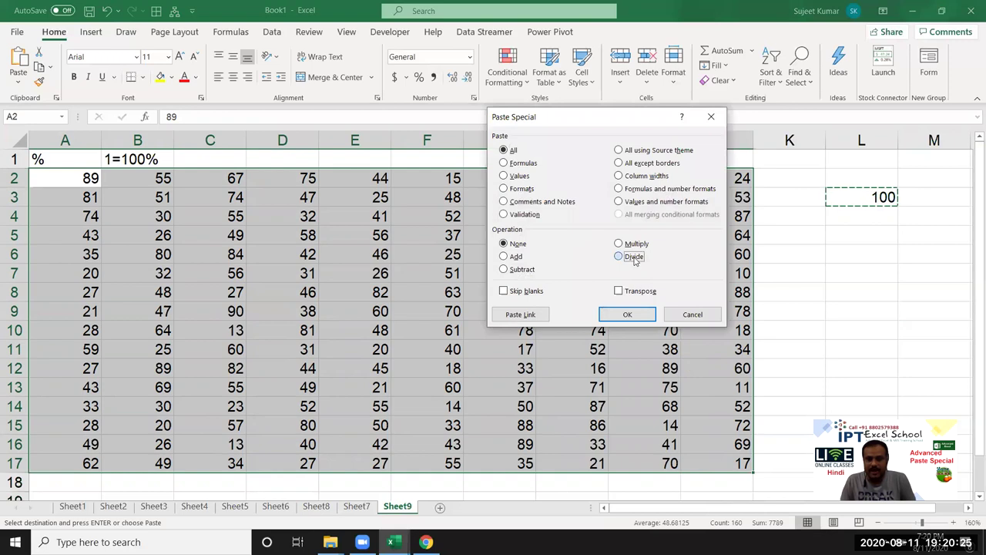
pyautogui.click(627, 314)
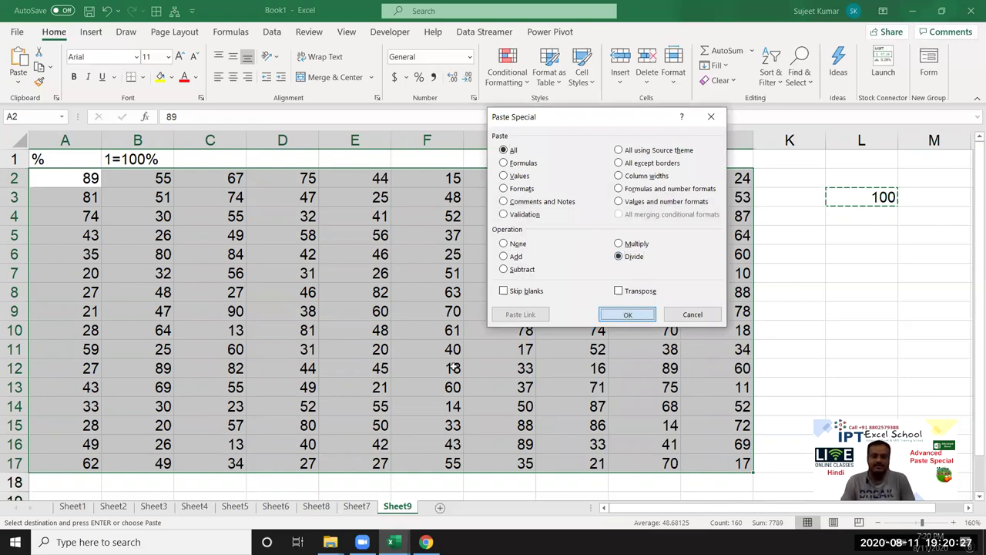
pyautogui.click(419, 77)
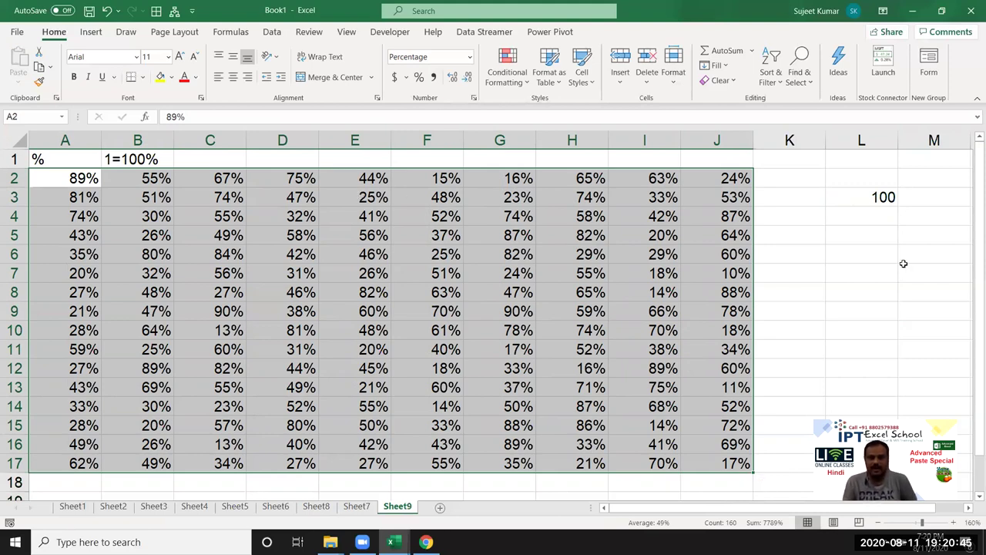
pyautogui.click(876, 203)
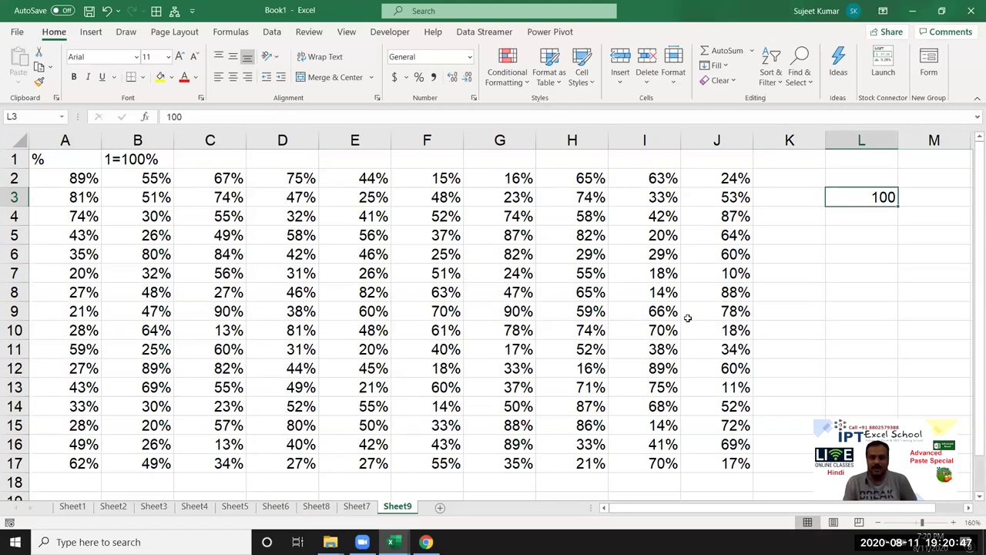
pyautogui.hotkey('ctrl', 'c')
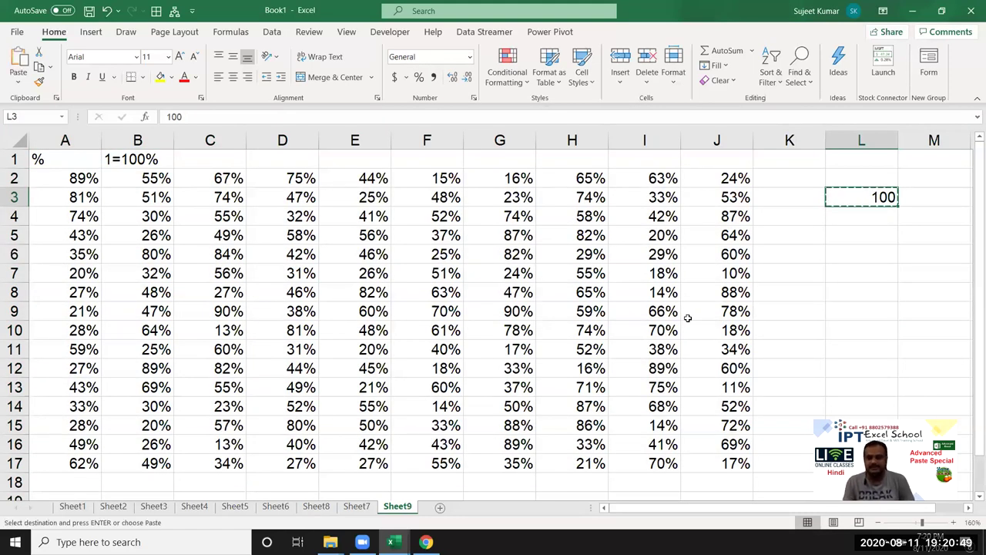
pyautogui.press('Escape')
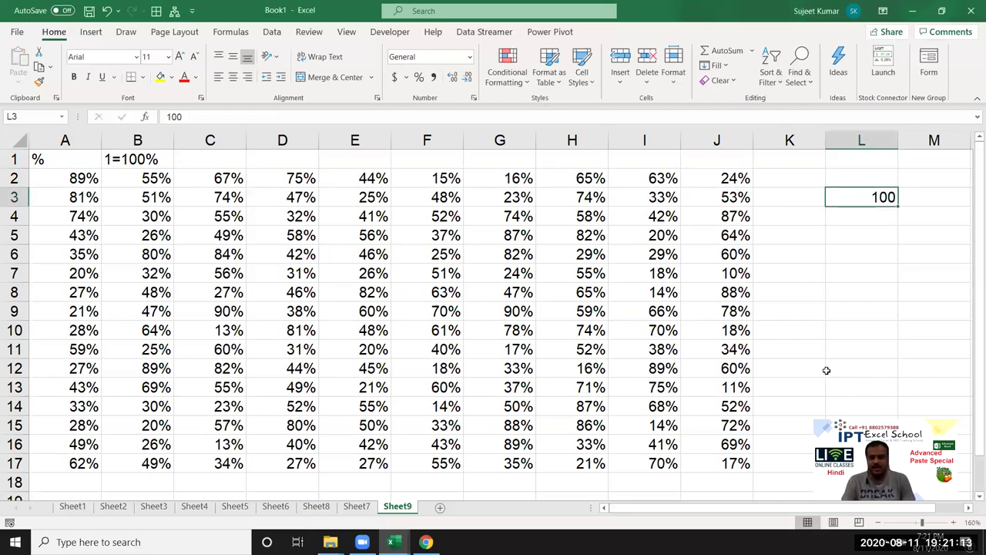
pyautogui.press('Delete')
pyautogui.hotkey('ctrl', 'z')
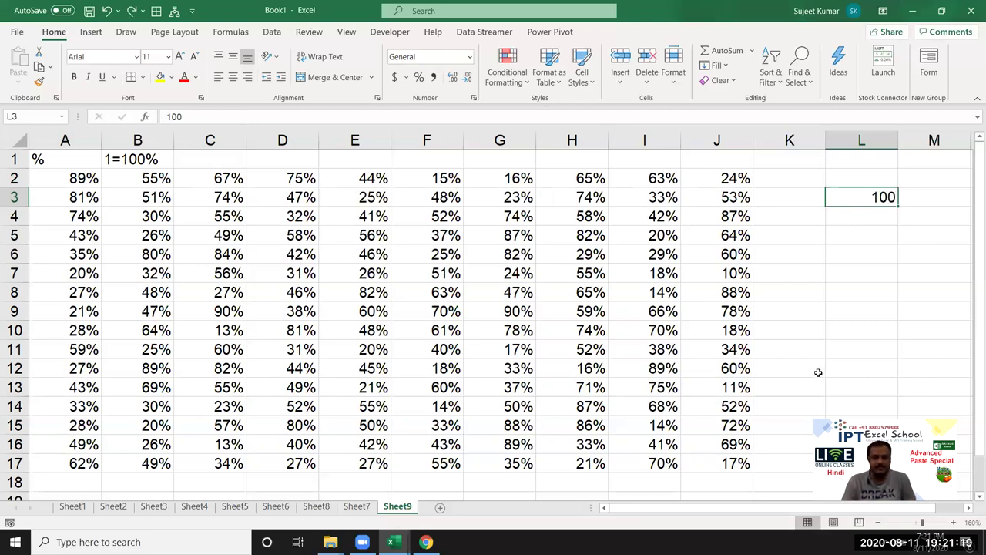
pyautogui.click(691, 326)
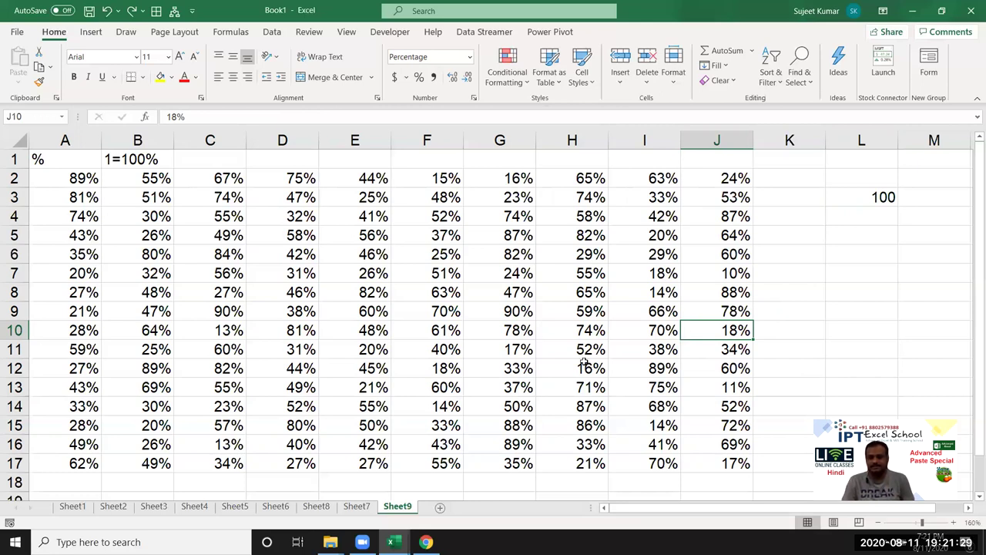
# Step: Look over the percentages on Sheet9 and the sales table on Sheet6
pyautogui.click(354, 293)
pyautogui.click(330, 351)
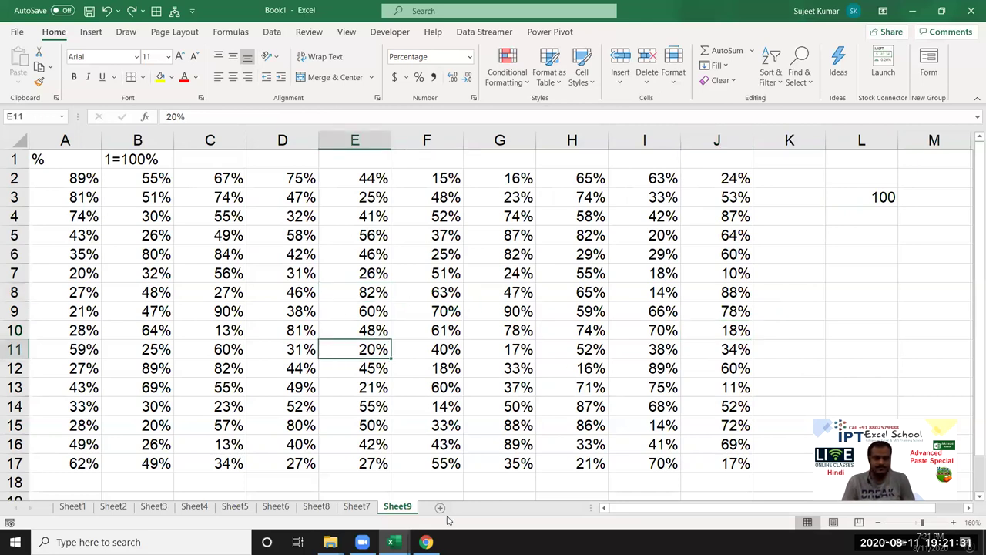
pyautogui.click(274, 506)
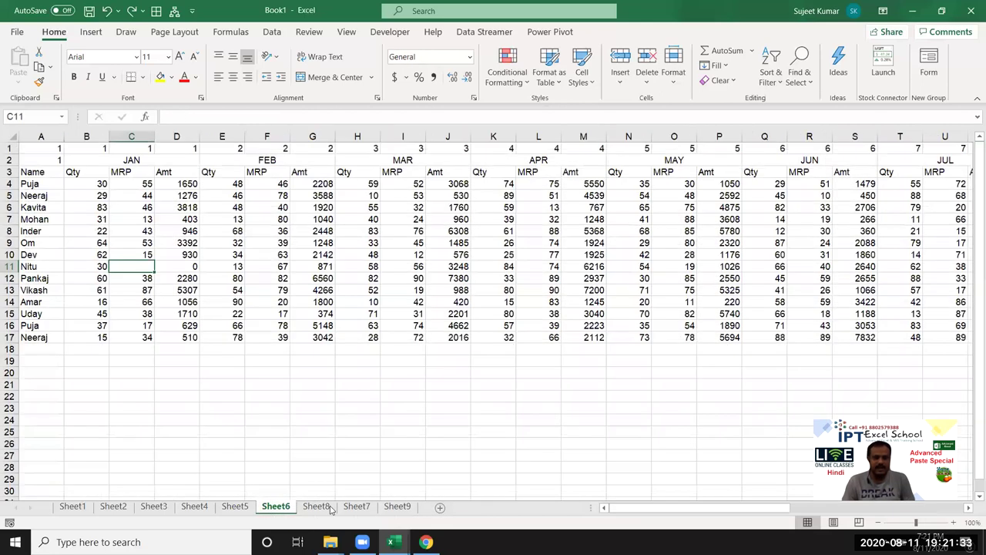
pyautogui.click(391, 420)
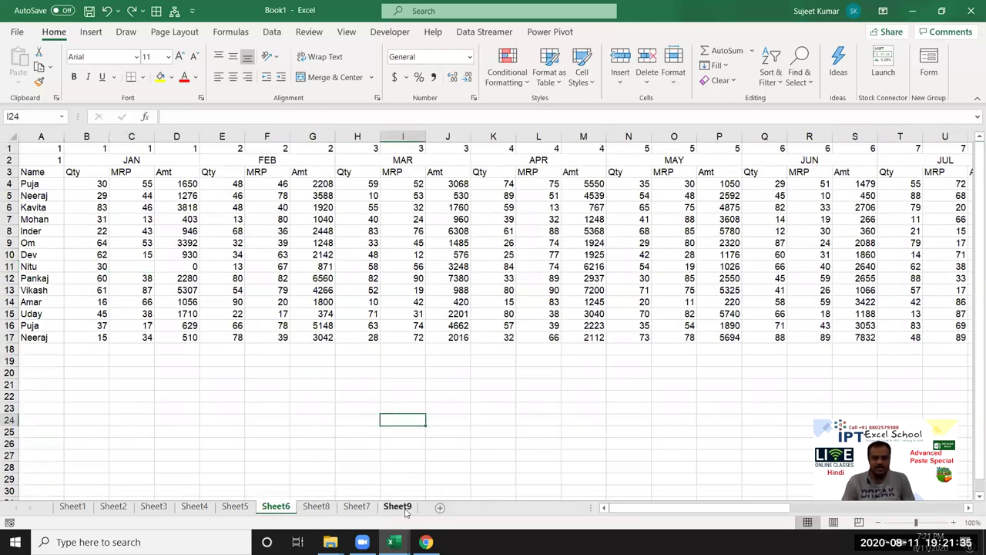
pyautogui.click(397, 507)
# Step: Add a new Sheet10 with a 'Sales' header in A1, abandoning a started =ra formula
pyautogui.click(439, 506)
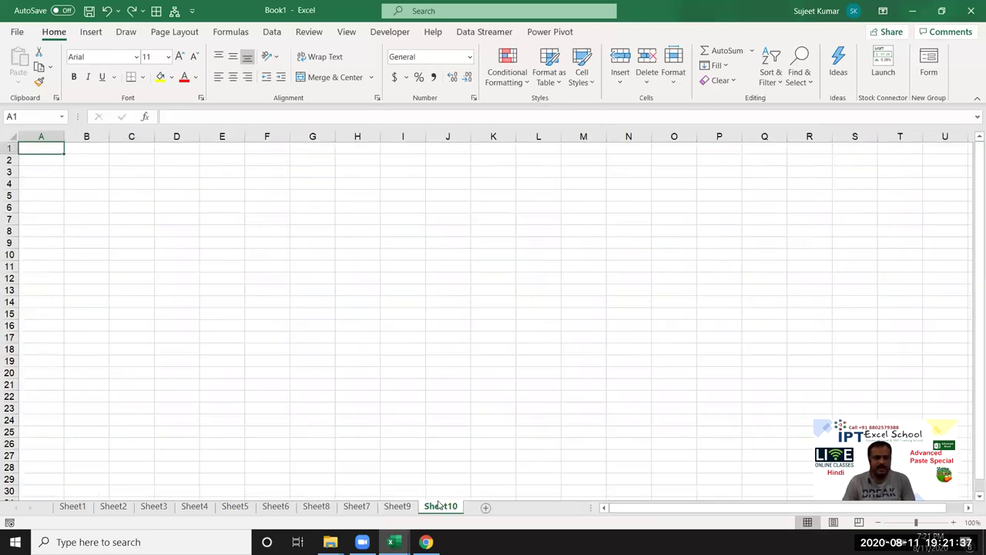
pyautogui.write('Sales')
pyautogui.press('Return')
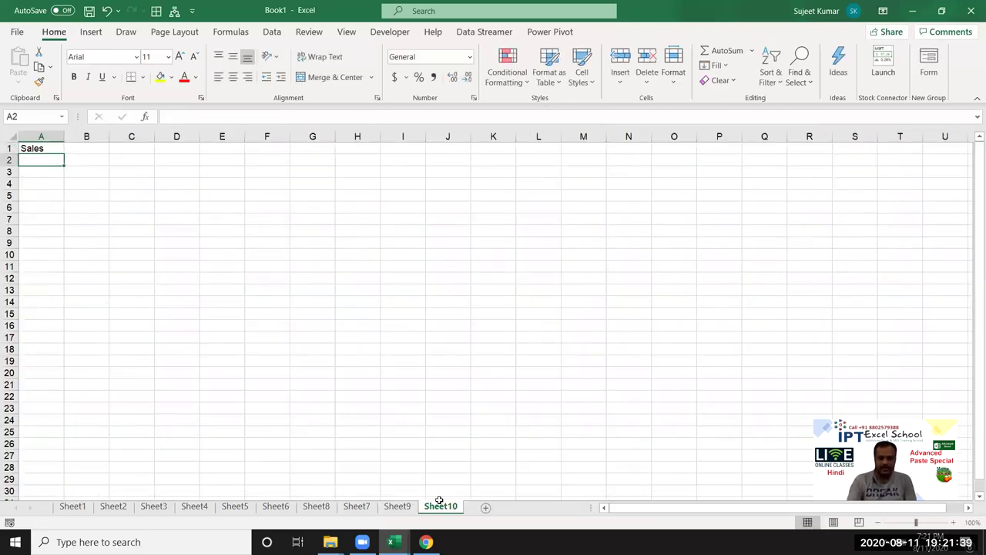
pyautogui.write('=ra')
pyautogui.press('Down')
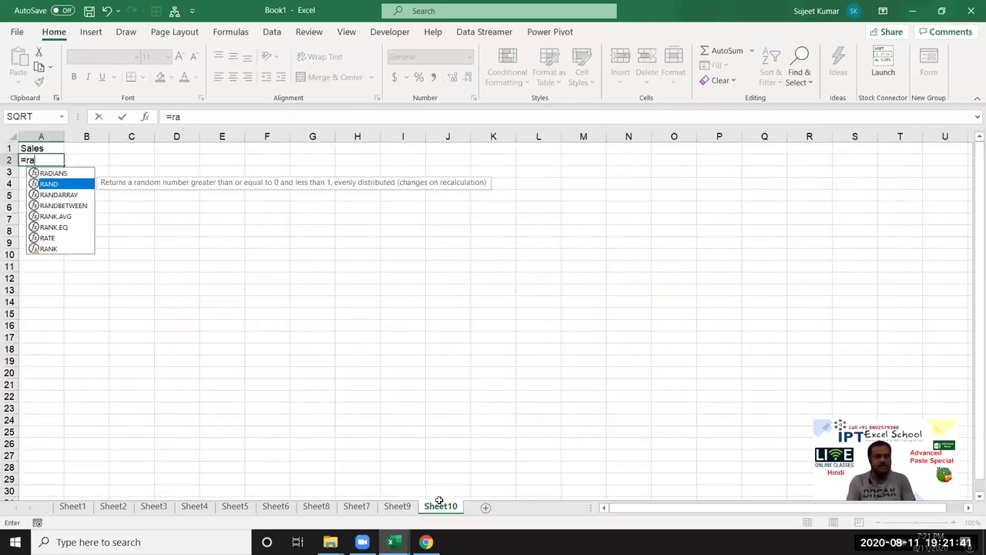
pyautogui.press('Down')
pyautogui.press('Down')
pyautogui.write('10')
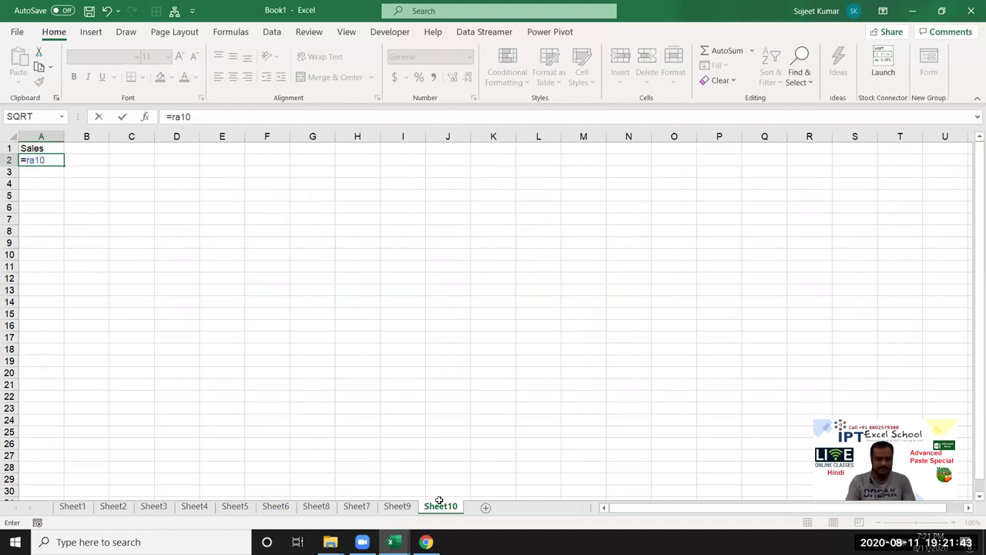
pyautogui.press('Escape')
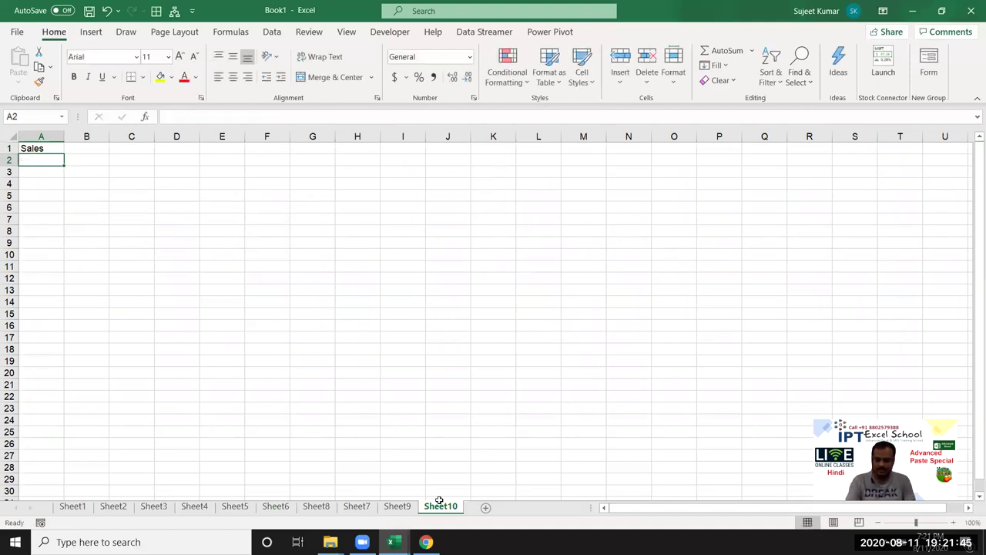
# Step: Enter the first Sales values down column A: 85, 63, 25, 14, 78, 96, 52, 32, 12, 45, 69, 85, 25, 63, 36, 52
pyautogui.write('85')
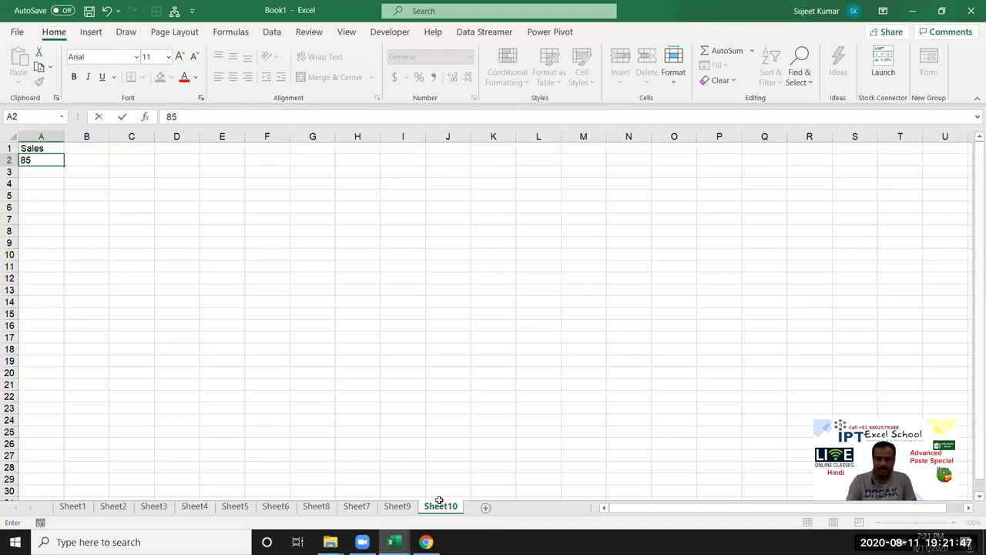
pyautogui.press('Return')
pyautogui.write('63 25')
pyautogui.press('Return')
pyautogui.write('14')
pyautogui.press('Return')
pyautogui.write('78 96 52')
pyautogui.press('Return')
pyautogui.write('32')
pyautogui.press('Return')
pyautogui.write('12')
pyautogui.press('Return')
pyautogui.write('45')
pyautogui.press('Return')
pyautogui.write('69')
pyautogui.press('Return')
pyautogui.write('85')
pyautogui.press('Return')
pyautogui.write('25')
pyautogui.press('Return')
pyautogui.write('63')
pyautogui.press('Return')
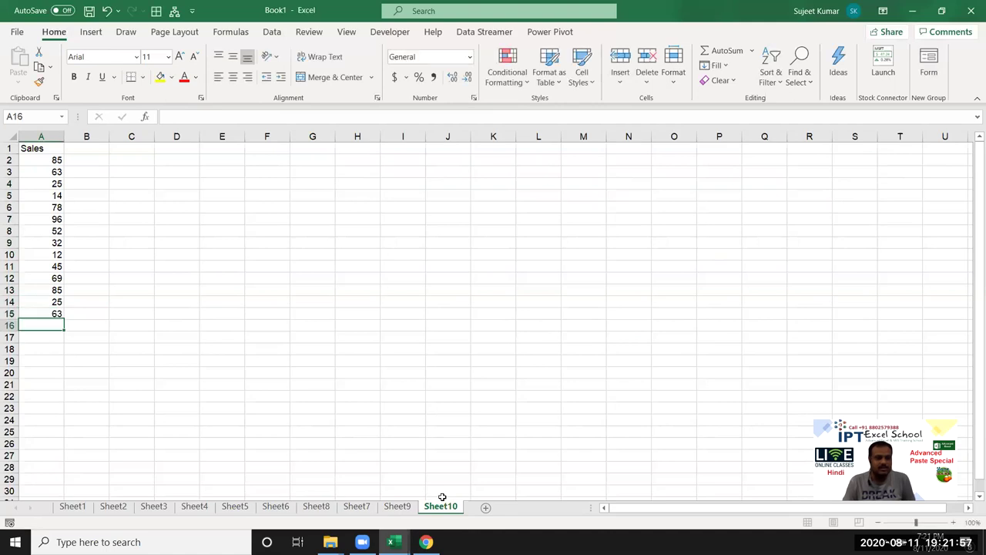
pyautogui.write('36')
pyautogui.press('Return')
pyautogui.write('52')
pyautogui.press('Return')
# Step: Finish the Sales column with 36, 69, 85, 25, 63, 45, 36, 65, 32, 63, 25, 36, 25
pyautogui.write('36')
pyautogui.press('Return')
pyautogui.write('69')
pyautogui.press('Return')
pyautogui.write('85')
pyautogui.press('Return')
pyautogui.write('25')
pyautogui.press('Return')
pyautogui.write('63')
pyautogui.press('Return')
pyautogui.write('45')
pyautogui.press('Return')
pyautogui.write('3632')
pyautogui.press('BackSpace')
pyautogui.press('BackSpace')
pyautogui.press('Return')
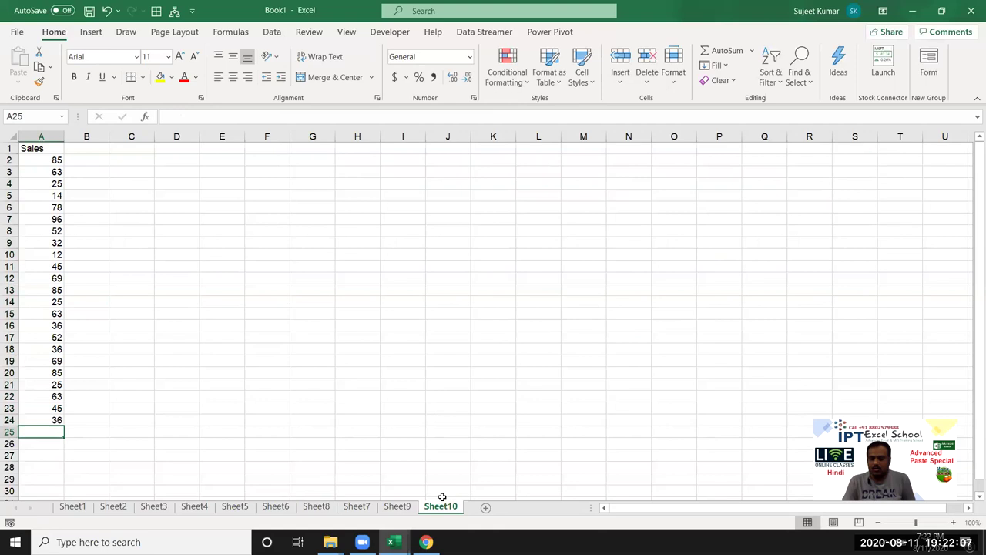
pyautogui.write('65')
pyautogui.press('Return')
pyautogui.write('32')
pyautogui.press('Return')
pyautogui.write('63')
pyautogui.press('Return')
pyautogui.write('25')
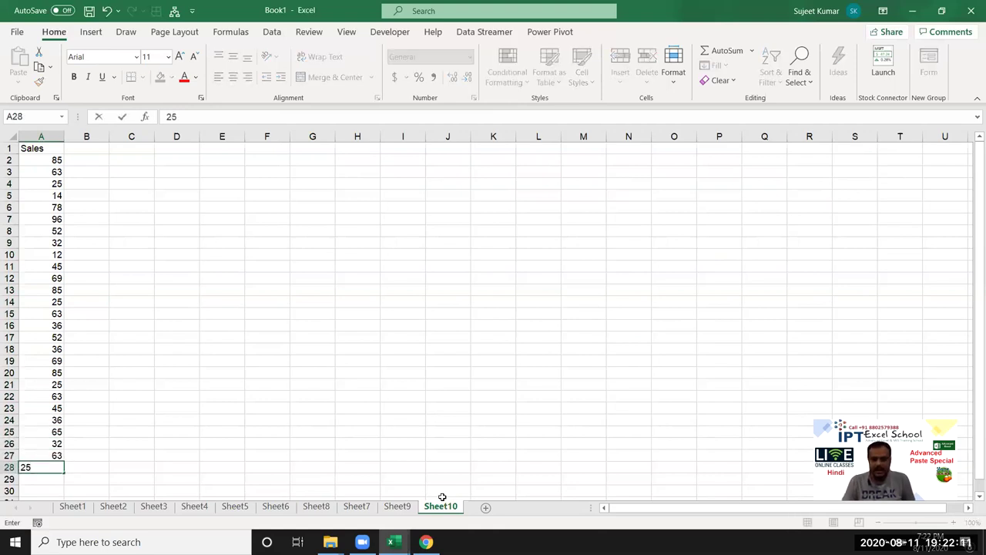
pyautogui.press('Return')
pyautogui.write('36')
pyautogui.press('Return')
pyautogui.write('25')
pyautogui.press('Return')
pyautogui.scroll(1, 113, 372)
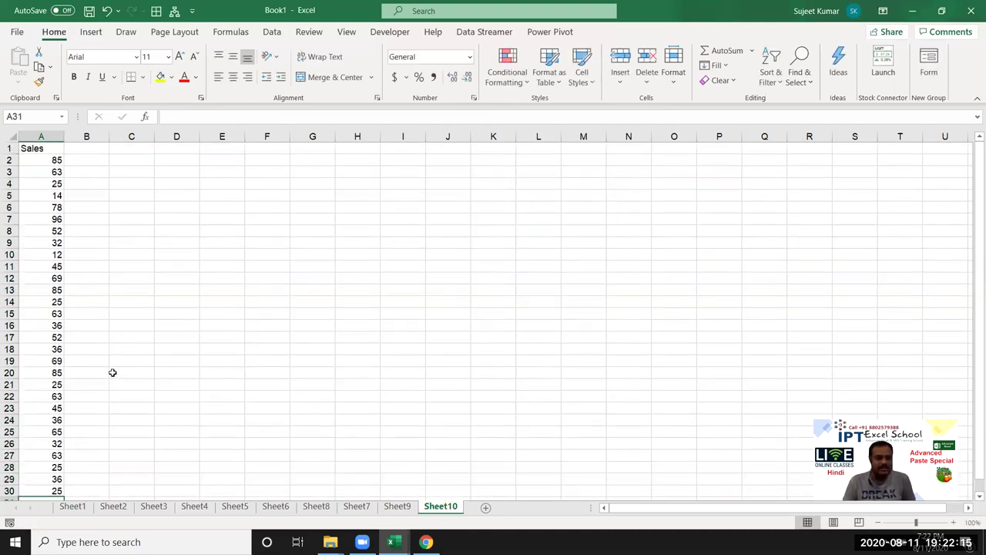
# Step: Enter 36, 25, 84, 36 and 85 in cells B3, B8, B13, B22 and B27
pyautogui.click(54, 172)
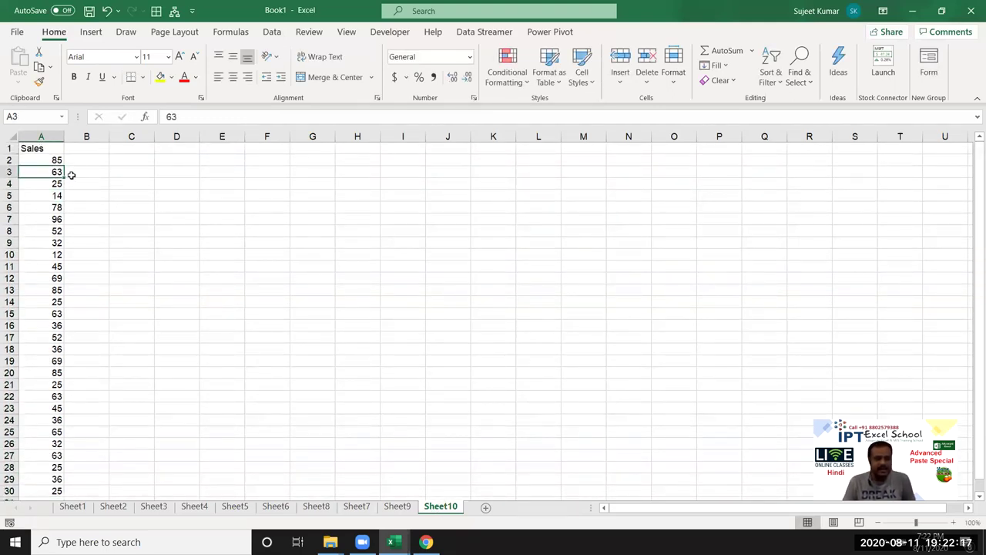
pyautogui.click(70, 175)
pyautogui.write('36')
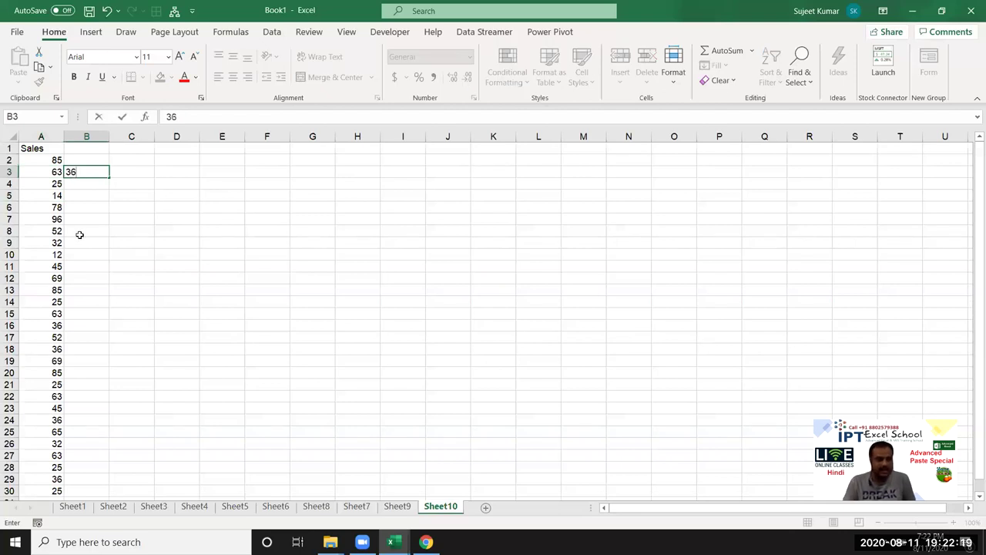
pyautogui.click(80, 231)
pyautogui.write('25')
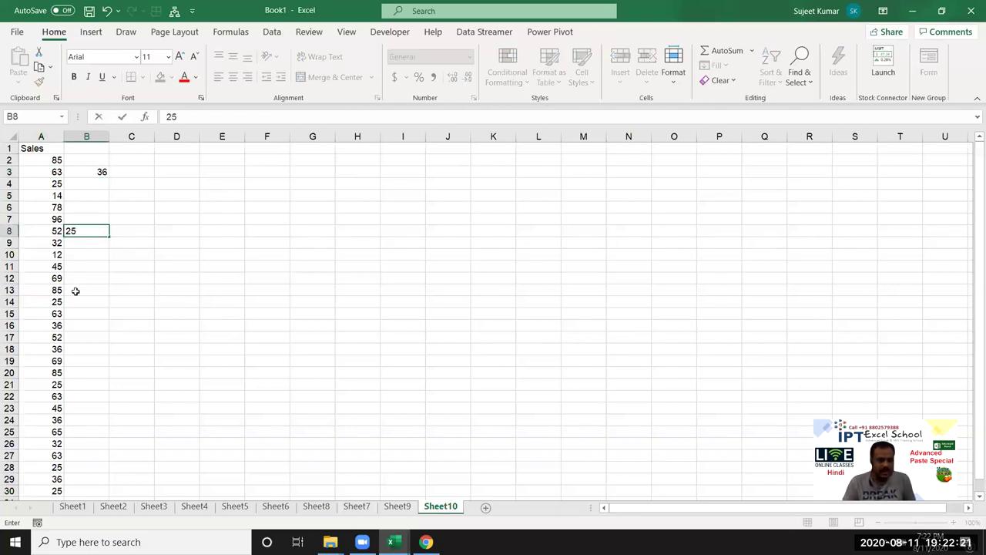
pyautogui.click(76, 291)
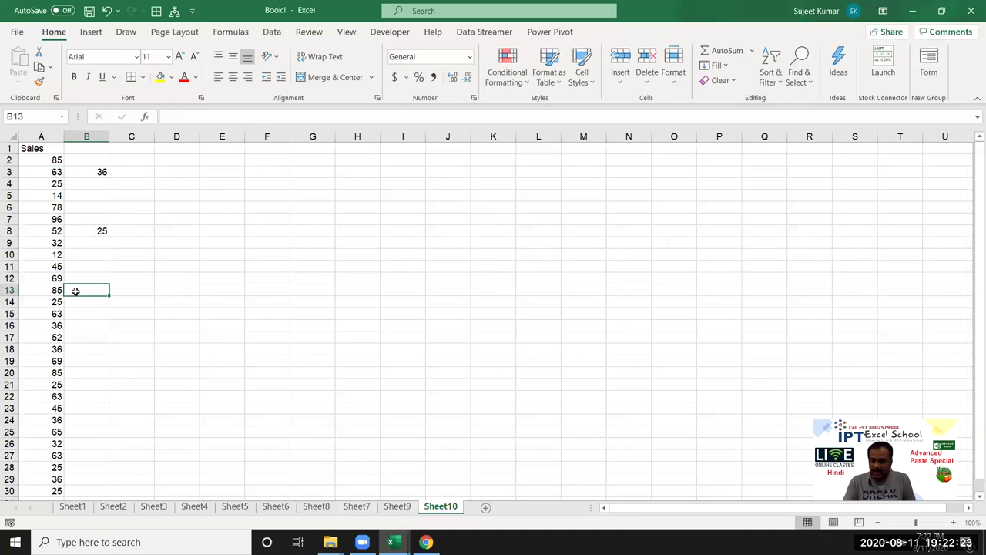
pyautogui.write('84')
pyautogui.click(101, 394)
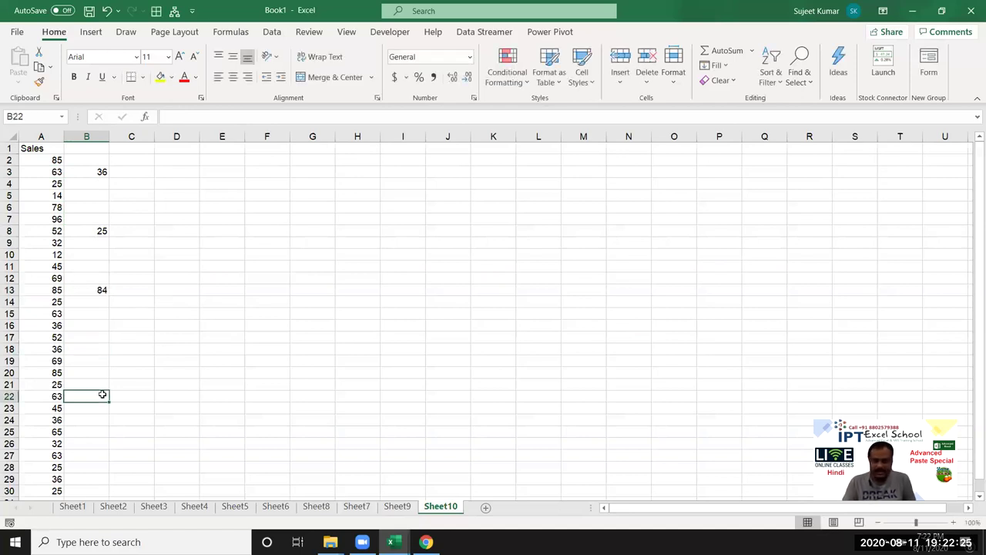
pyautogui.write('36')
pyautogui.click(95, 455)
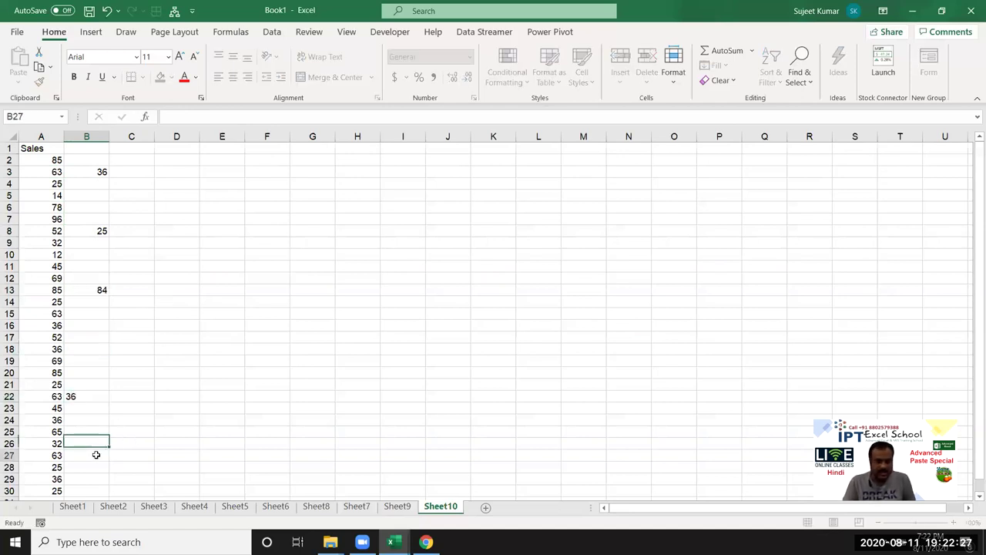
pyautogui.write('85')
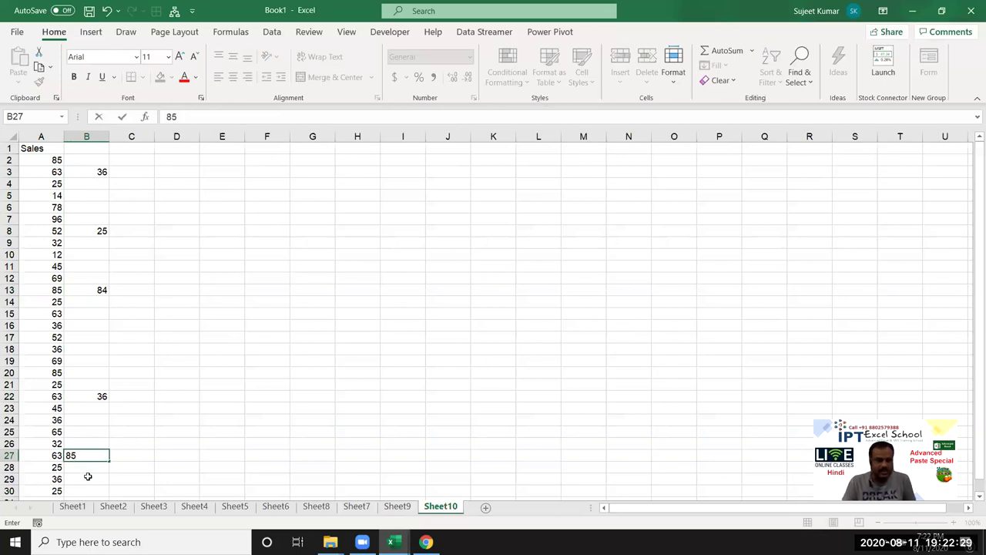
pyautogui.click(88, 479)
# Step: Select columns A and B
pyautogui.scroll(-4, 261, 457)
pyautogui.scroll(4, 261, 458)
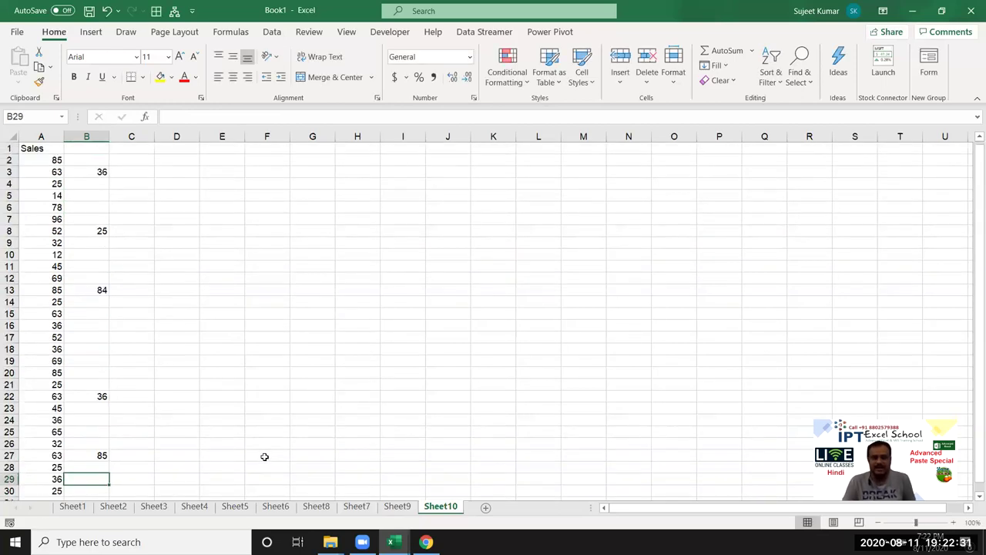
pyautogui.click(46, 137)
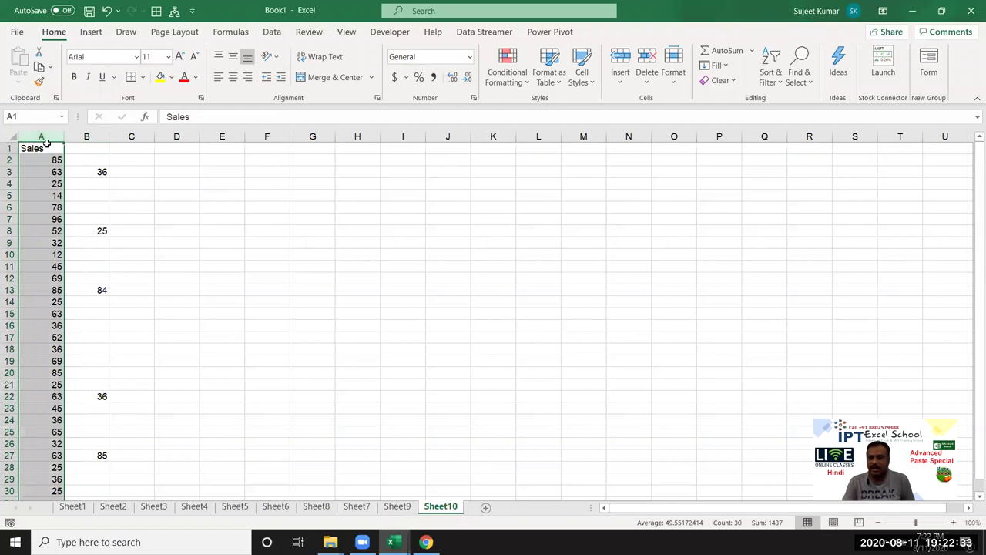
pyautogui.click(79, 136)
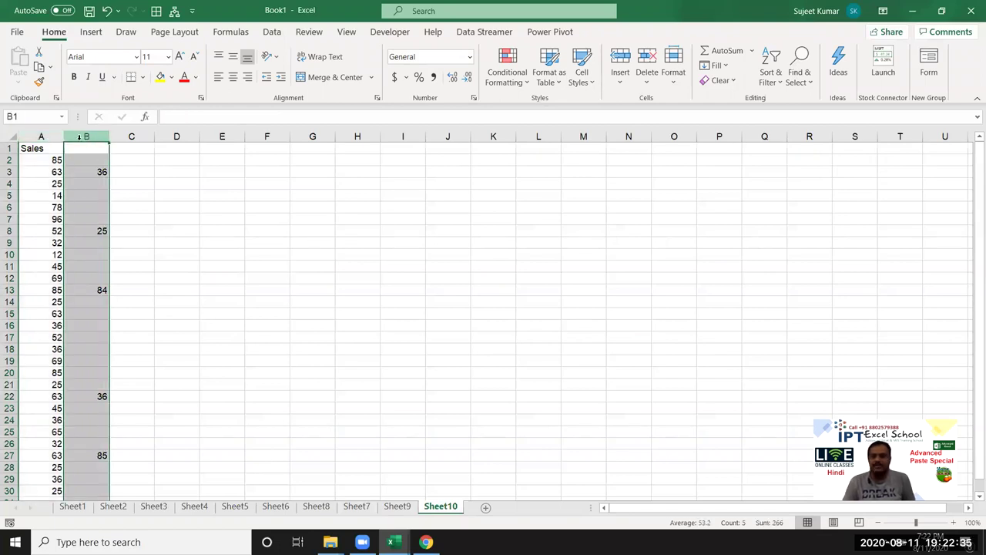
pyautogui.click(95, 172)
pyautogui.click(56, 173)
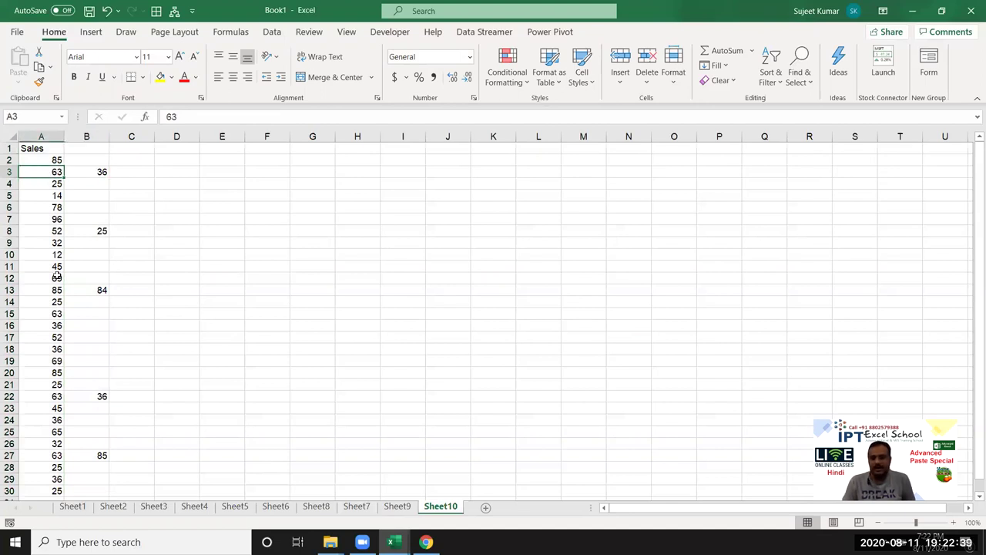
pyautogui.click(87, 137)
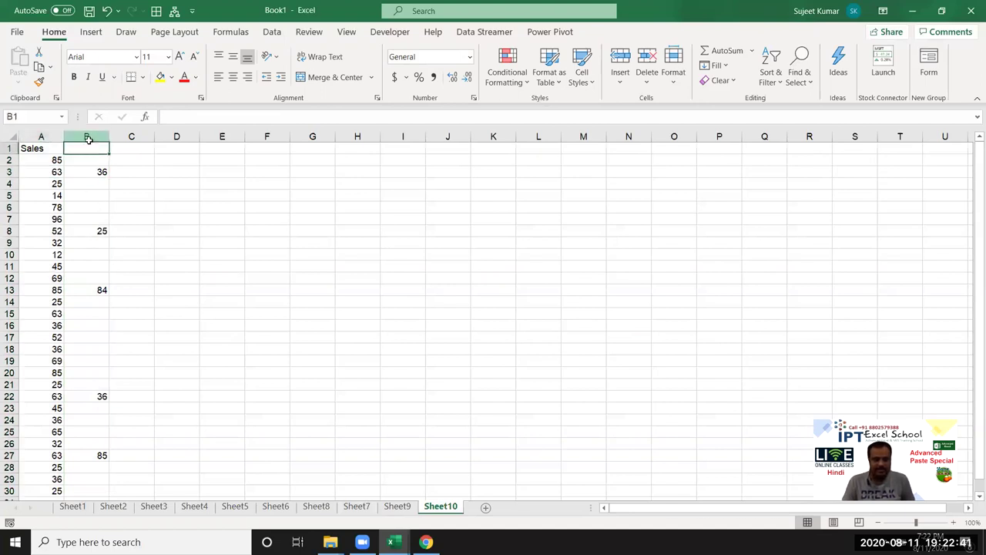
pyautogui.hotkey('ctrl', 'c')
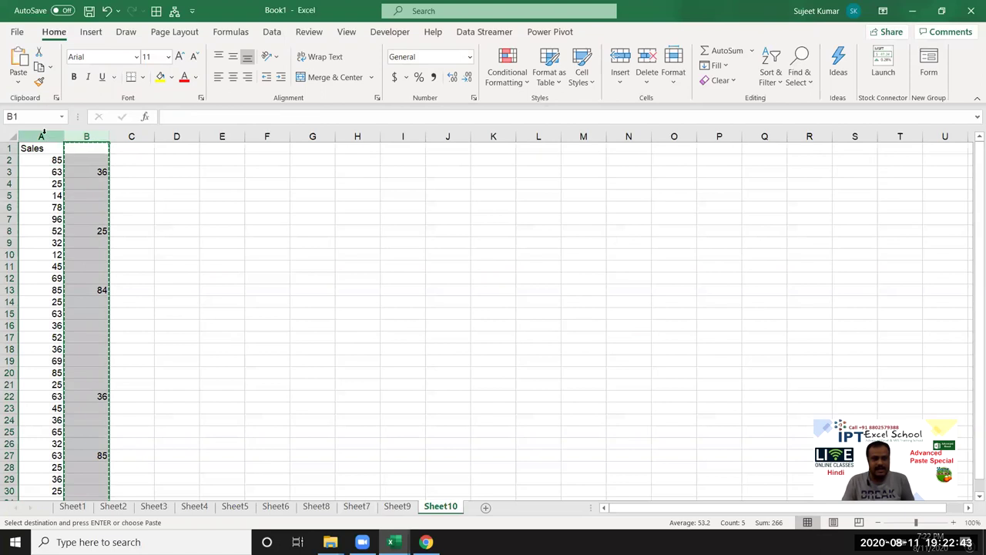
pyautogui.click(42, 136)
pyautogui.hotkey('ctrl', 'v')
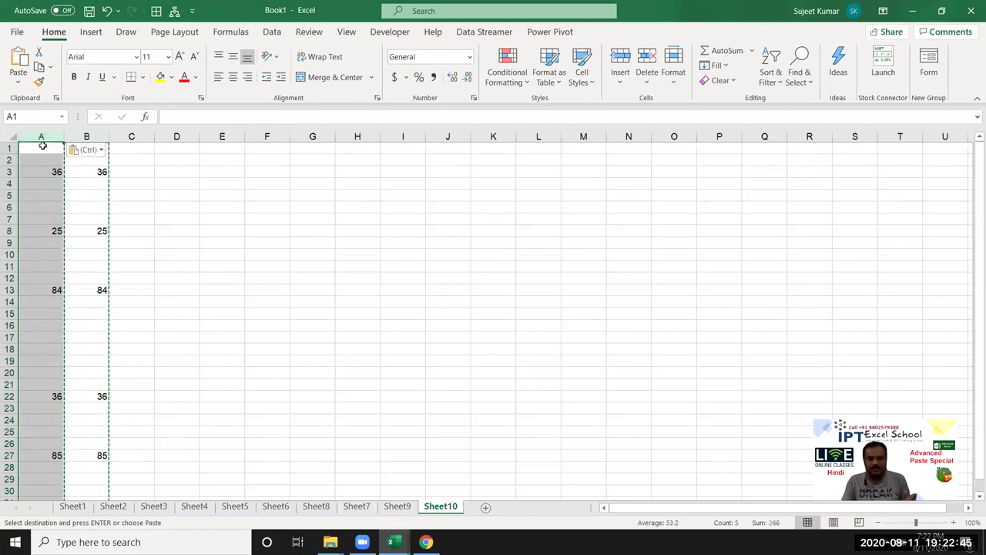
pyautogui.hotkey('ctrl', 'z')
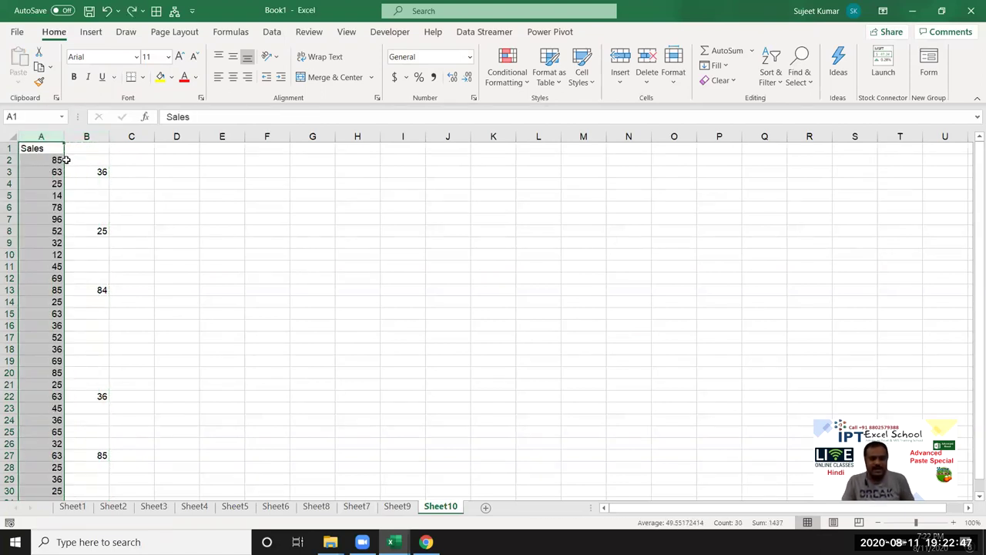
pyautogui.click(68, 164)
pyautogui.moveTo(85, 182); pyautogui.dragTo(87, 203)
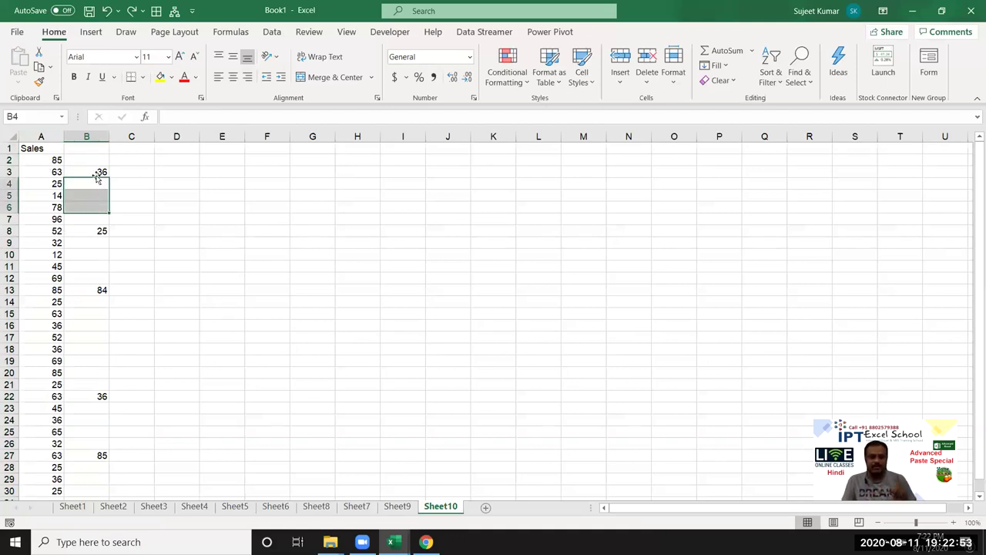
pyautogui.click(93, 173)
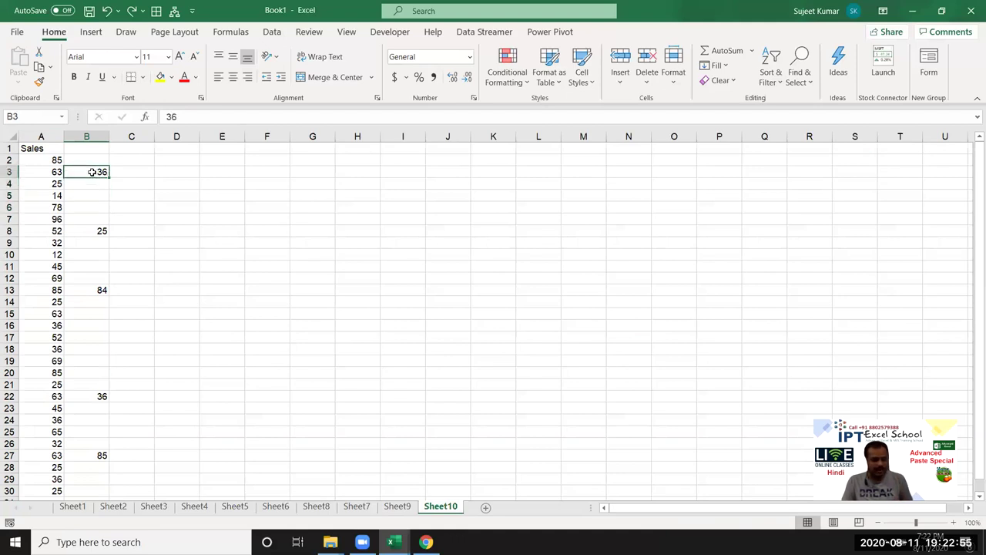
pyautogui.hotkey('ctrl', 'c')
pyautogui.click(50, 176)
pyautogui.hotkey('ctrl', 'v')
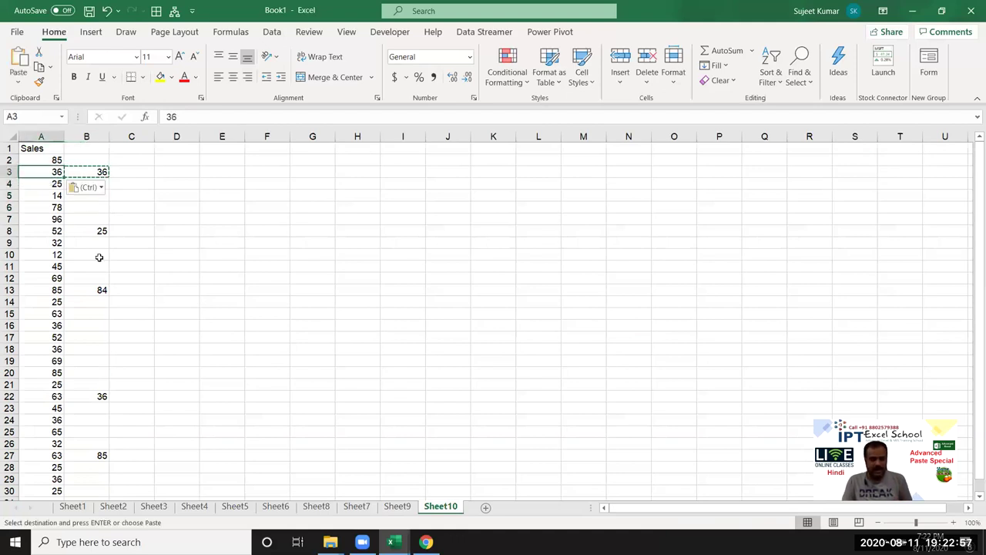
pyautogui.click(92, 233)
pyautogui.hotkey('ctrl', 'c')
pyautogui.click(49, 230)
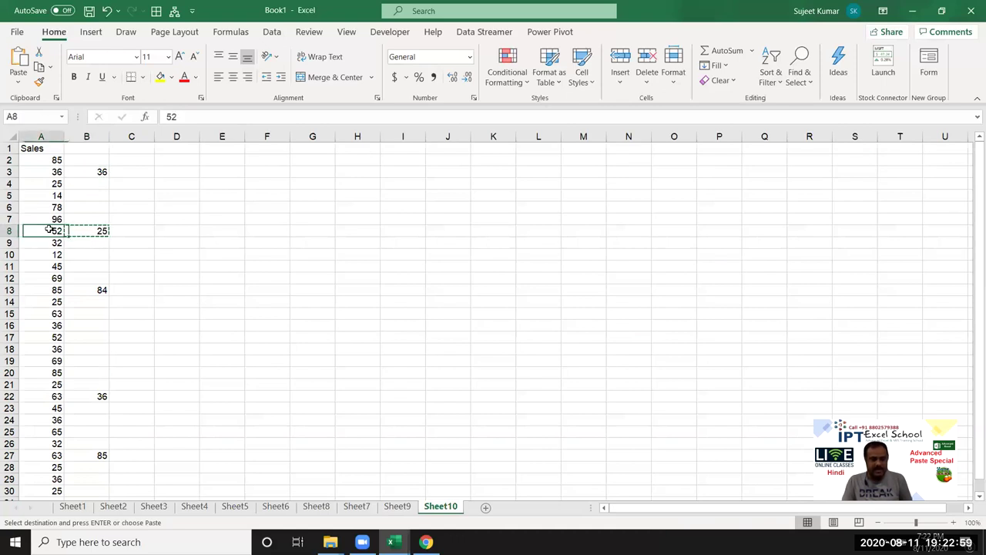
pyautogui.hotkey('ctrl', 'v')
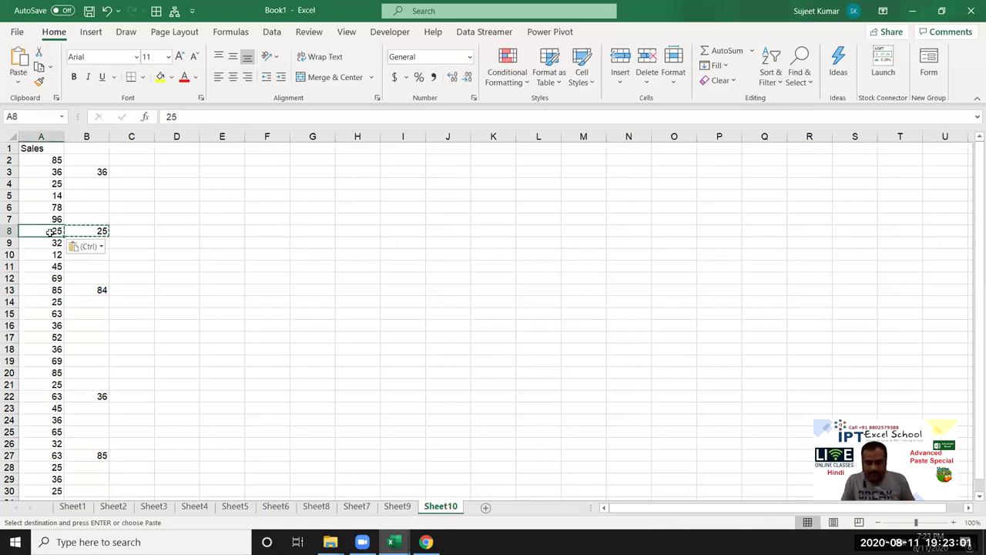
pyautogui.hotkey('ctrl', 'z')
pyautogui.hotkey('ctrl', 'z')
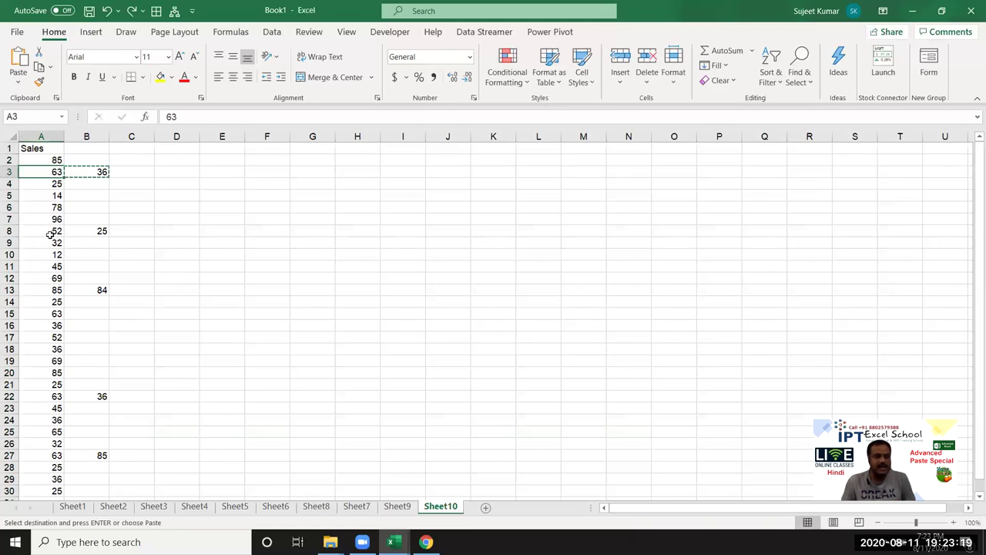
# Step: Copy the sparse values in column B
pyautogui.press('Escape')
pyautogui.click(96, 136)
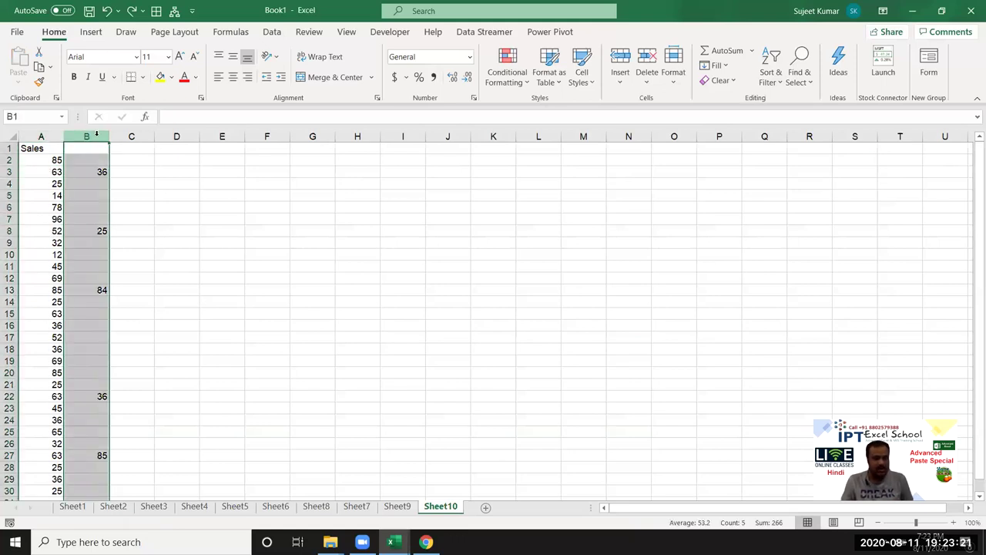
pyautogui.hotkey('ctrl', 'c')
pyautogui.hotkey('ctrl', 'v')
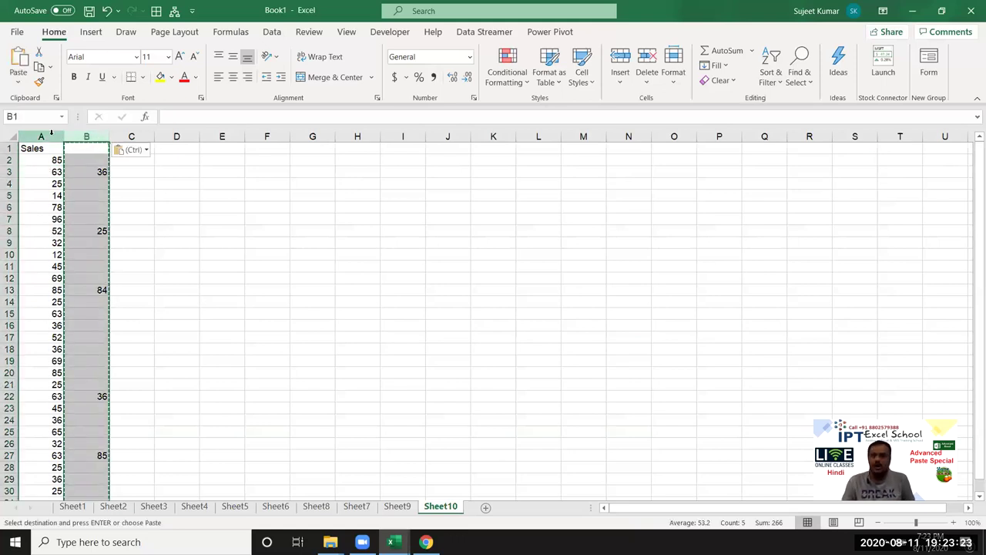
# Step: Paste column B onto column A with Paste Special, Skip blanks enabled
pyautogui.click(41, 137)
pyautogui.rightClick(55, 173)
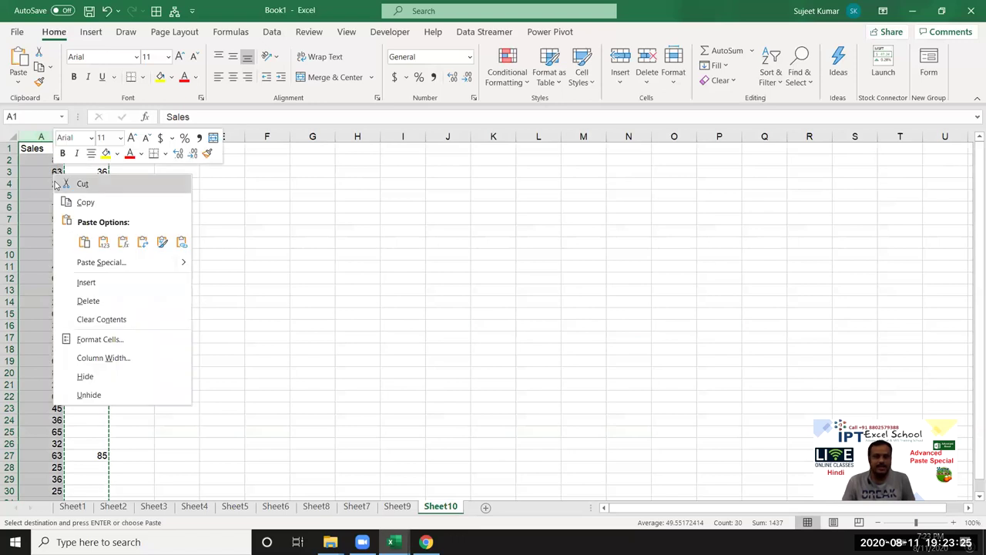
pyautogui.click(127, 263)
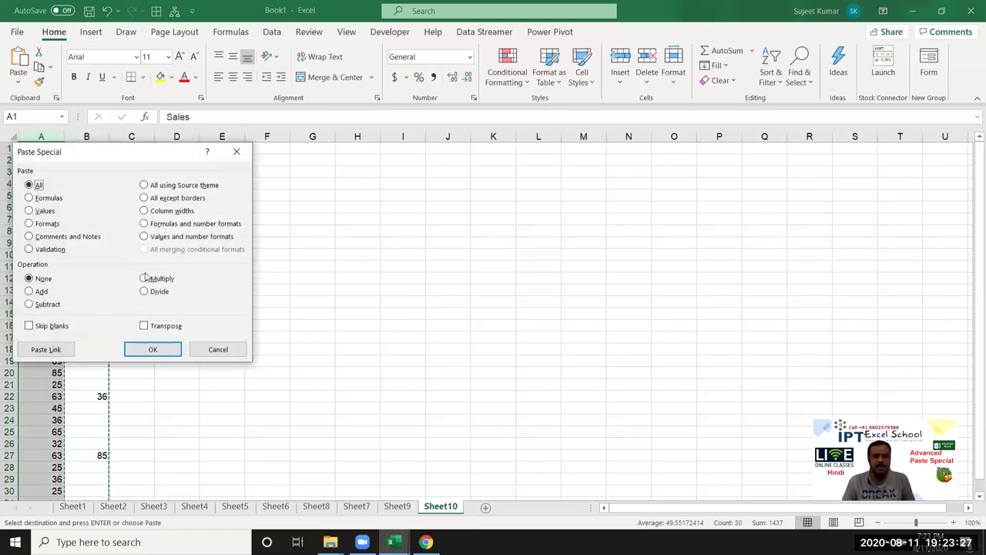
pyautogui.click(51, 327)
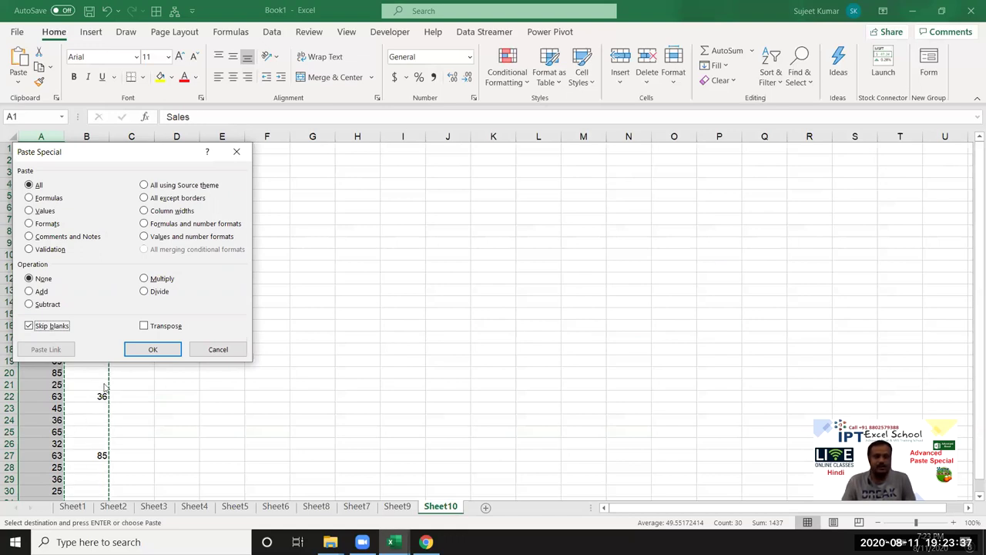
pyautogui.moveTo(133, 162); pyautogui.dragTo(362, 179)
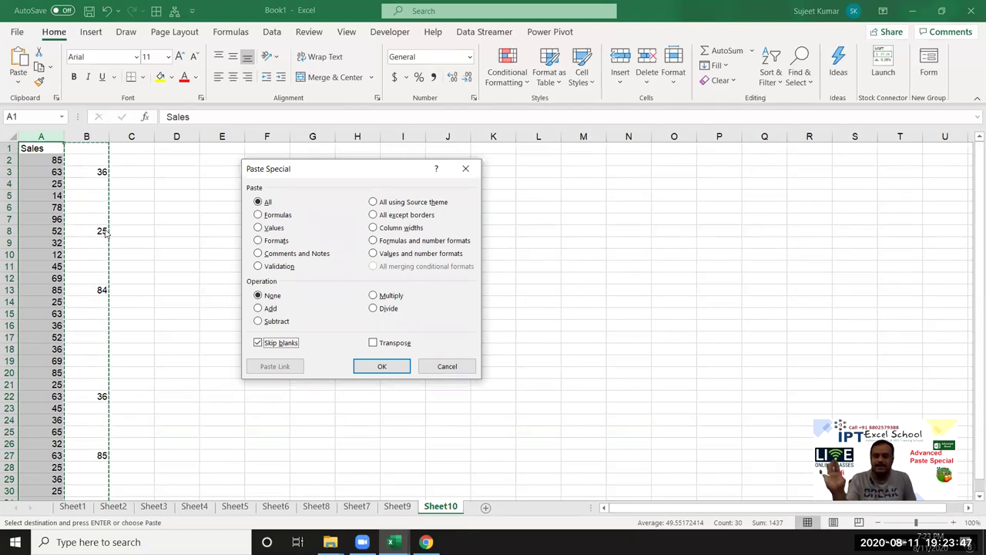
pyautogui.click(383, 367)
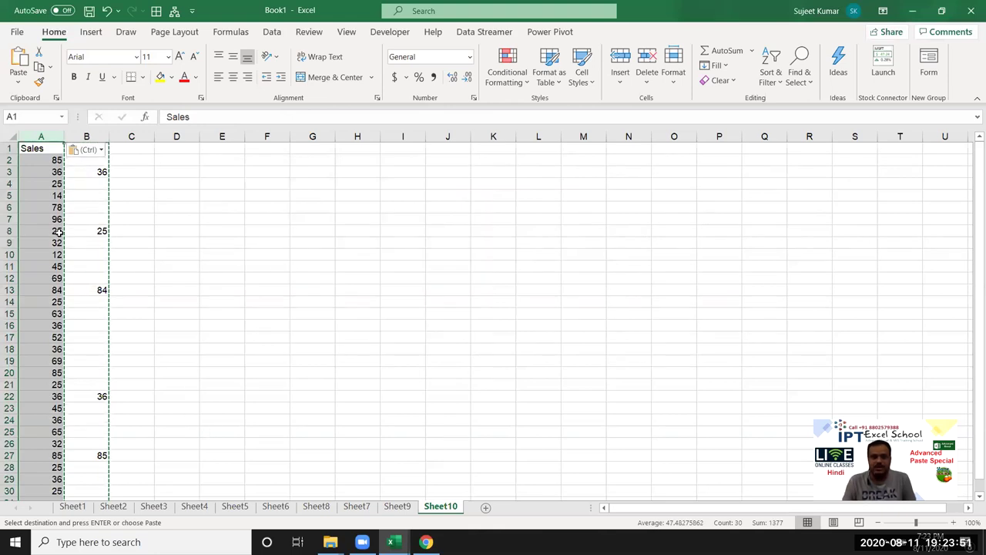
# Step: Highlight the updated Sales values in rows 8, 13, 22 and 27
pyautogui.moveTo(59, 231); pyautogui.dragTo(131, 243)
pyautogui.moveTo(52, 290); pyautogui.dragTo(88, 289)
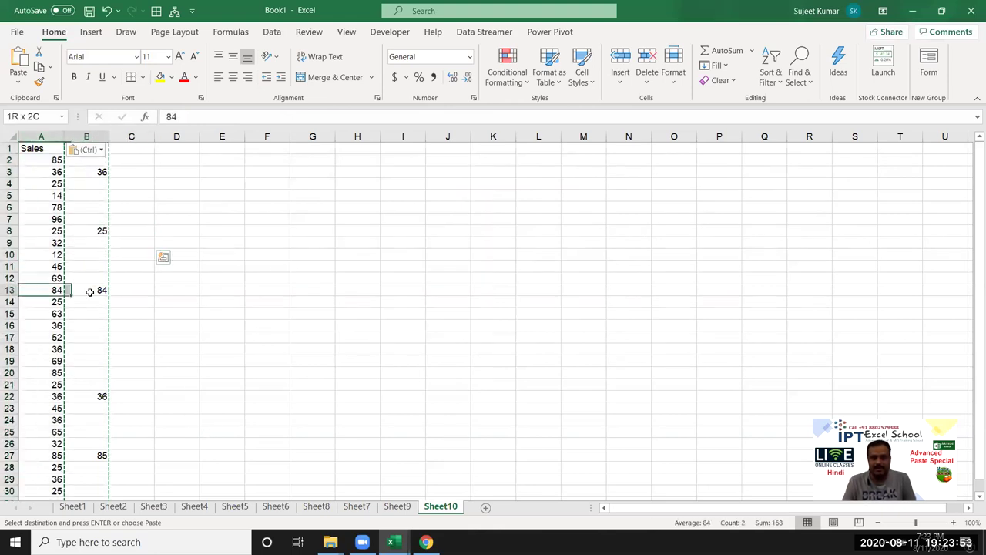
pyautogui.moveTo(50, 396); pyautogui.dragTo(89, 396)
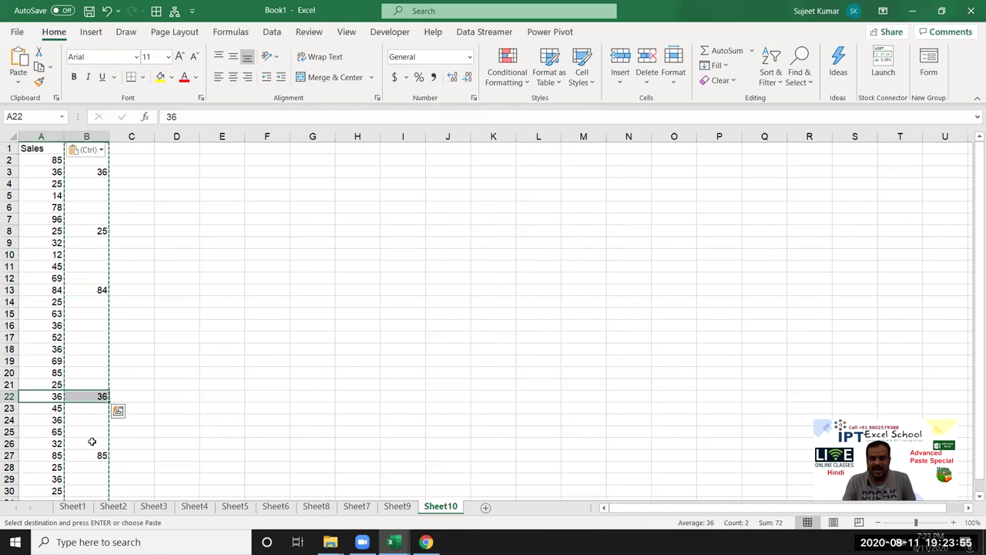
pyautogui.moveTo(56, 455); pyautogui.dragTo(94, 456)
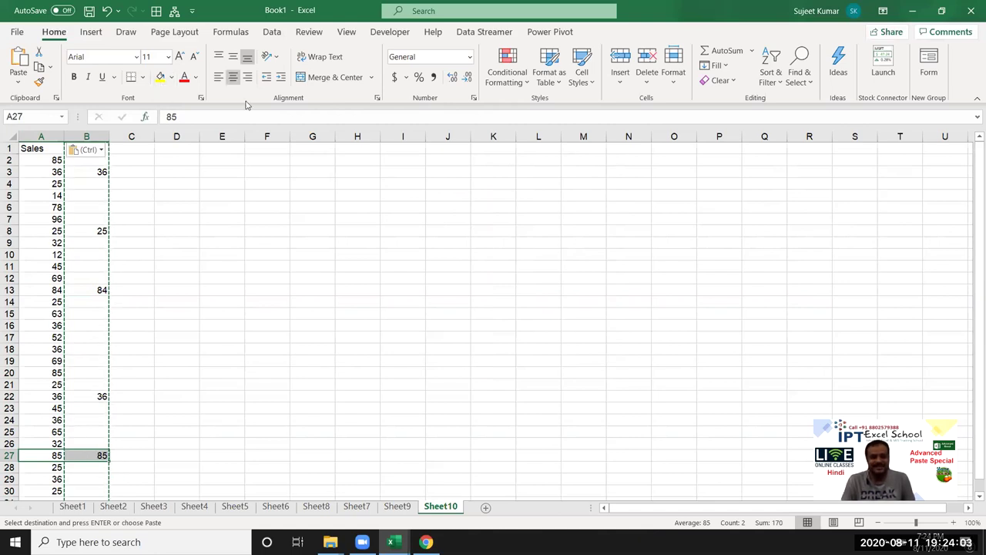
# Step: Deselect the columns and flip through the sheet tabs toward Sheet7
pyautogui.click(183, 222)
pyautogui.click(293, 196)
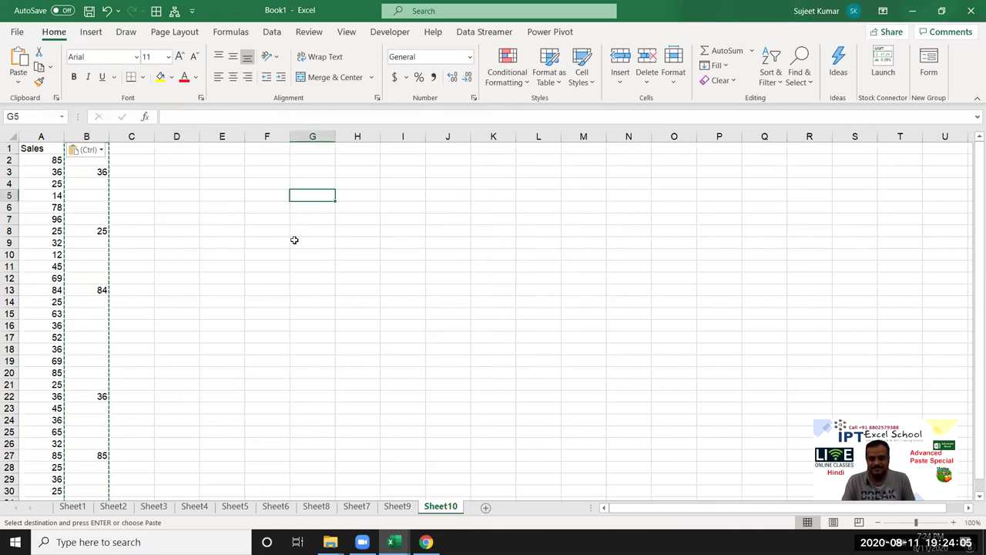
pyautogui.click(72, 507)
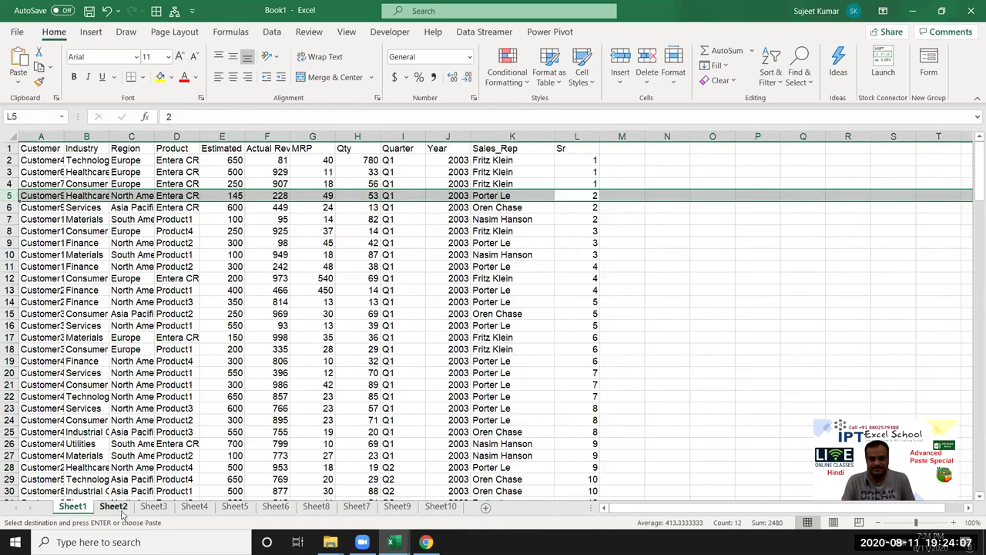
pyautogui.click(114, 507)
pyautogui.click(147, 510)
pyautogui.click(194, 509)
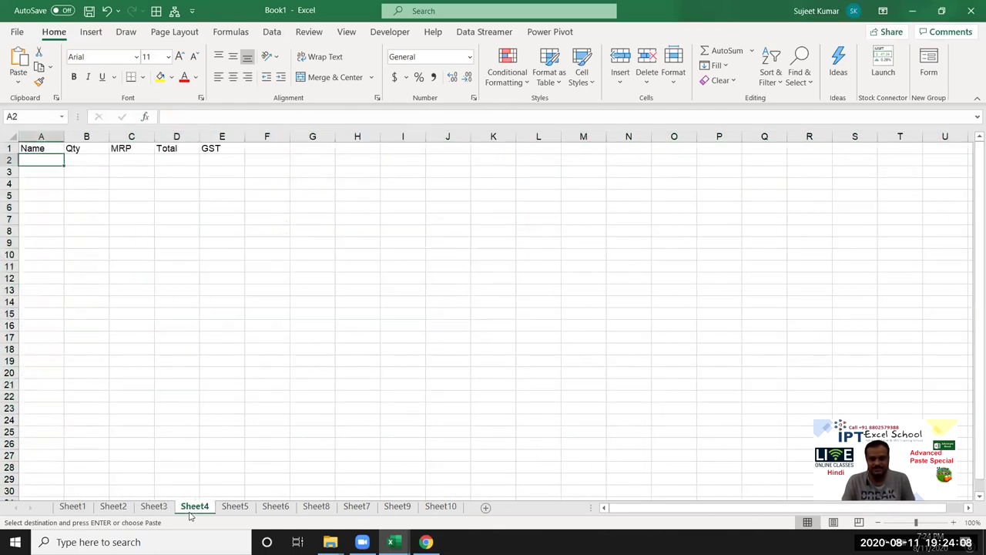
pyautogui.click(237, 511)
pyautogui.click(272, 511)
pyautogui.click(315, 510)
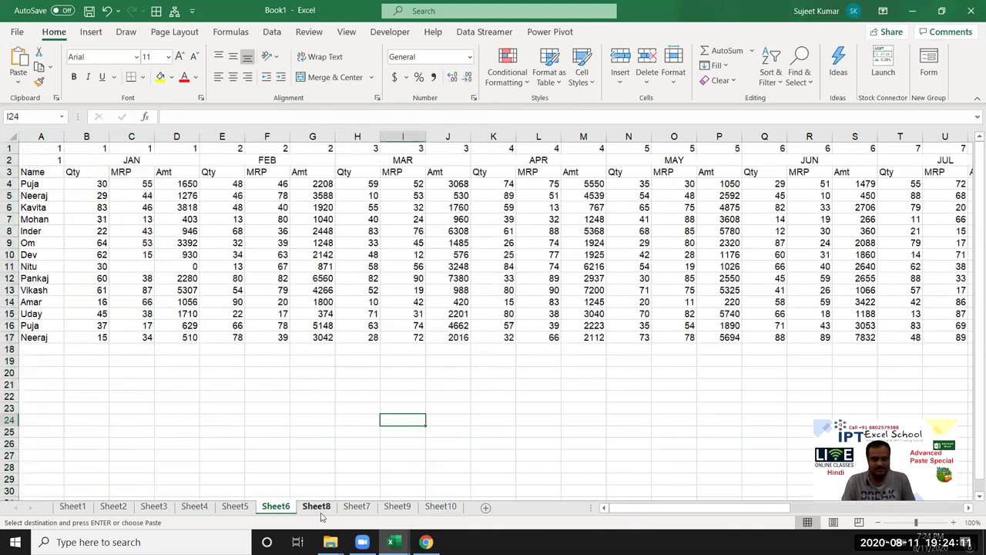
# Step: Open Sheet7, clear its selection and return to cell A1
pyautogui.click(344, 511)
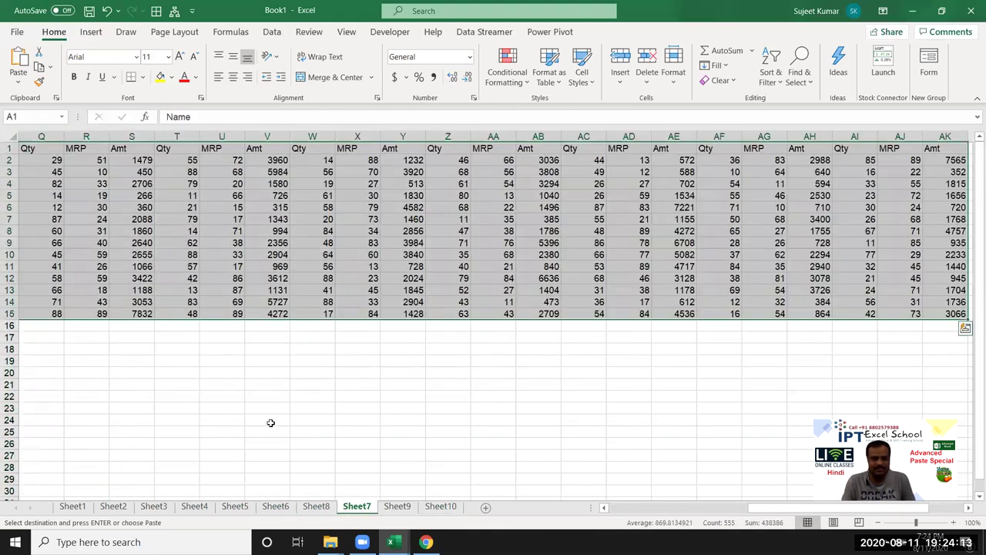
pyautogui.click(270, 423)
pyautogui.click(33, 149)
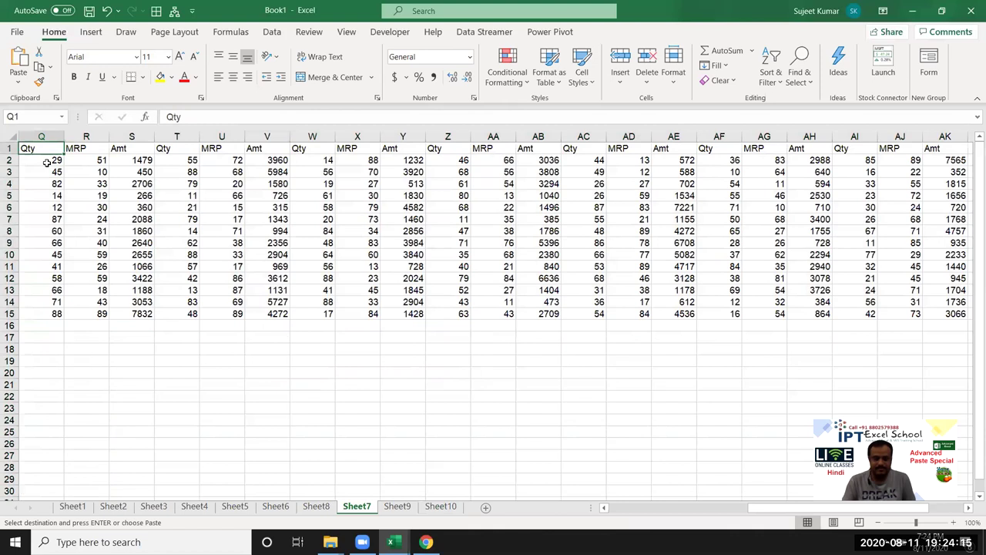
pyautogui.hotkey('ctrl', 'Home')
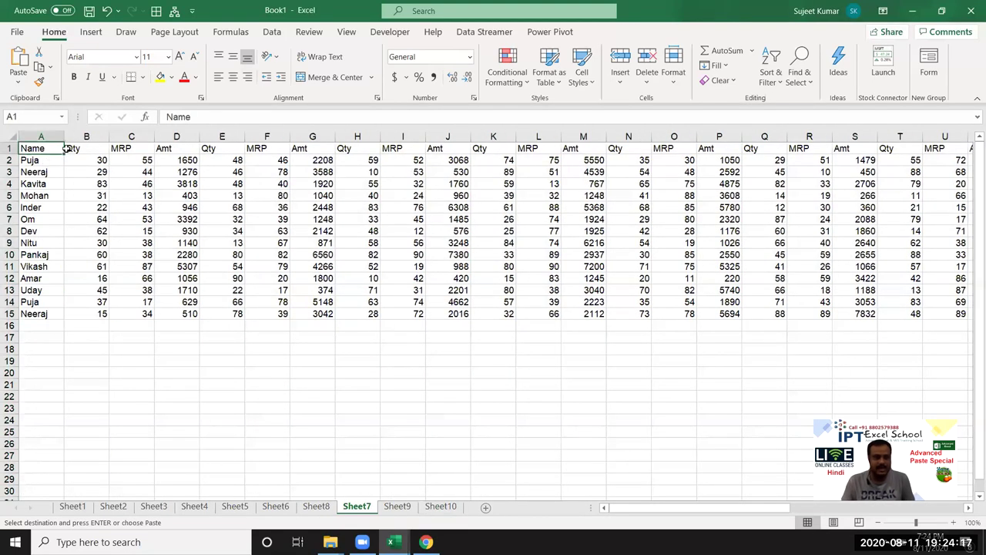
# Step: Transpose the Name and Qty columns (A1:B15) into rows starting at C19
pyautogui.moveTo(66, 150); pyautogui.dragTo(91, 311)
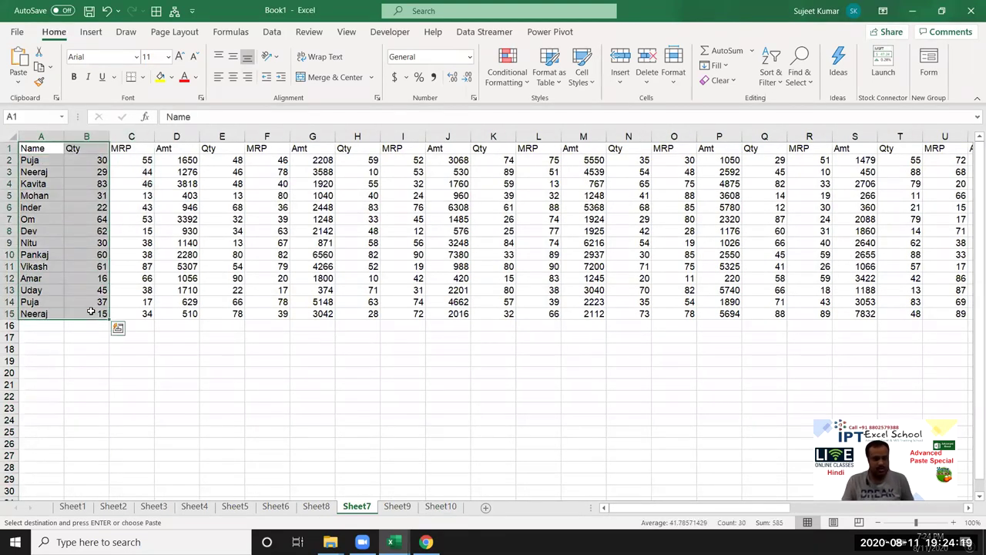
pyautogui.rightClick(142, 361)
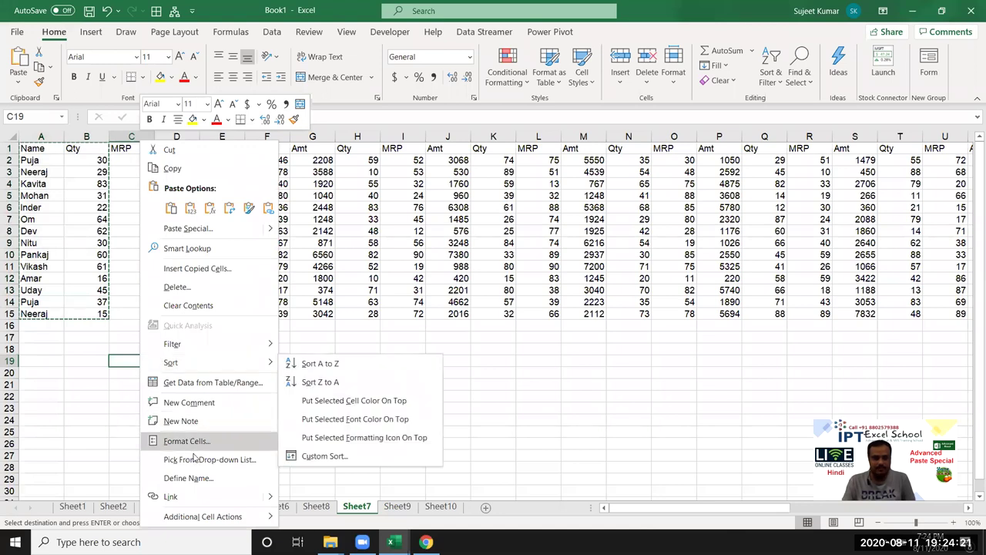
pyautogui.click(192, 228)
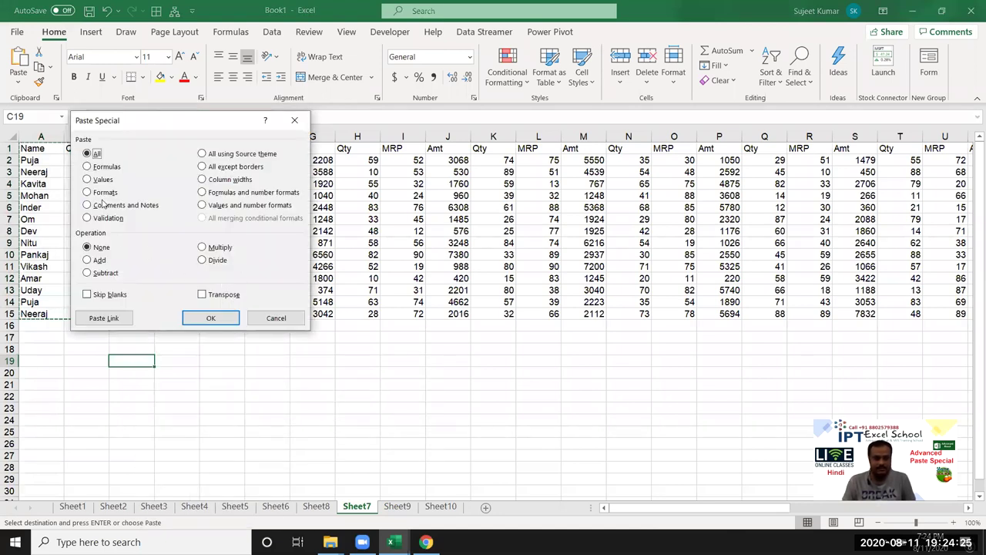
pyautogui.click(204, 294)
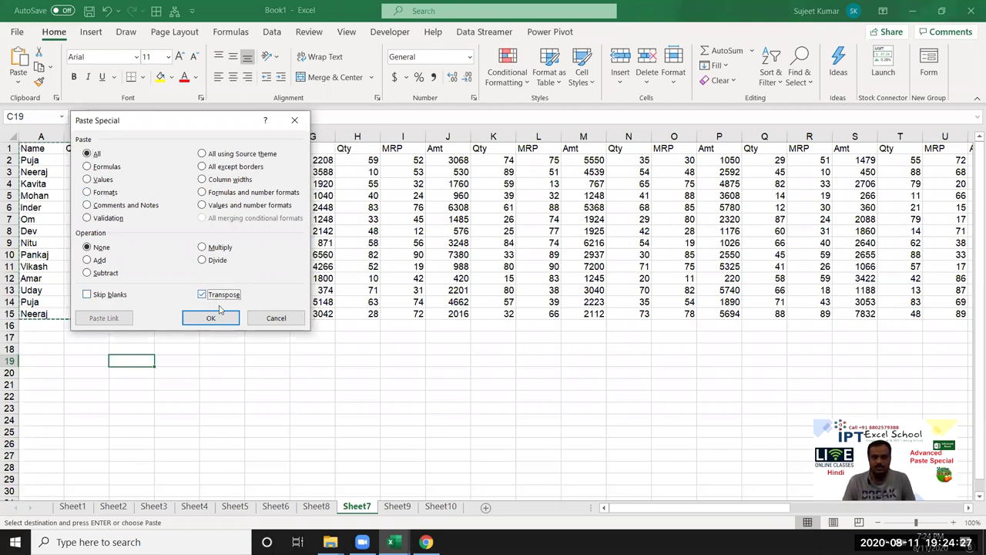
pyautogui.click(210, 318)
# Step: Copy the transposed rows and transpose them back into a column list at C24
pyautogui.press('Escape')
pyautogui.hotkey('ctrl', 'c')
pyautogui.click(146, 420)
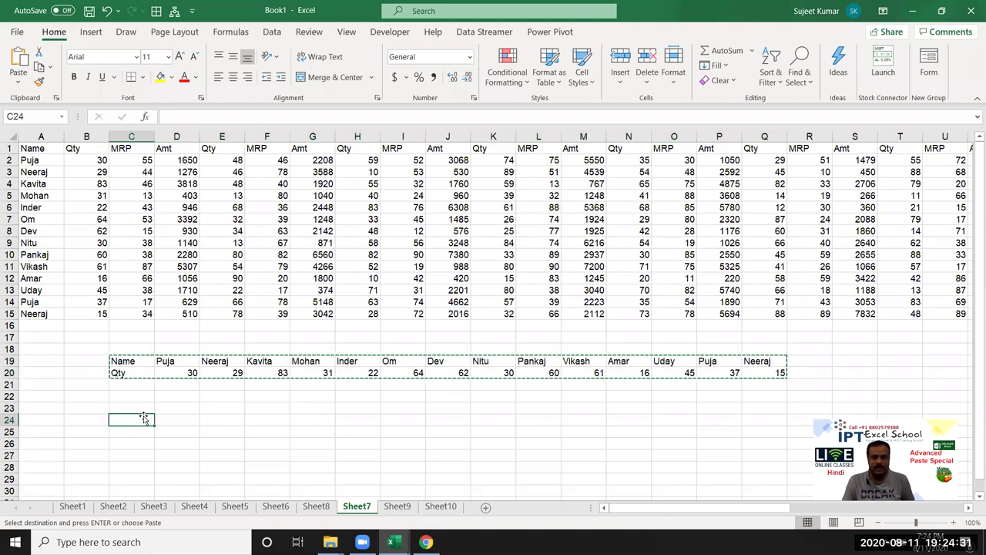
pyautogui.rightClick(144, 420)
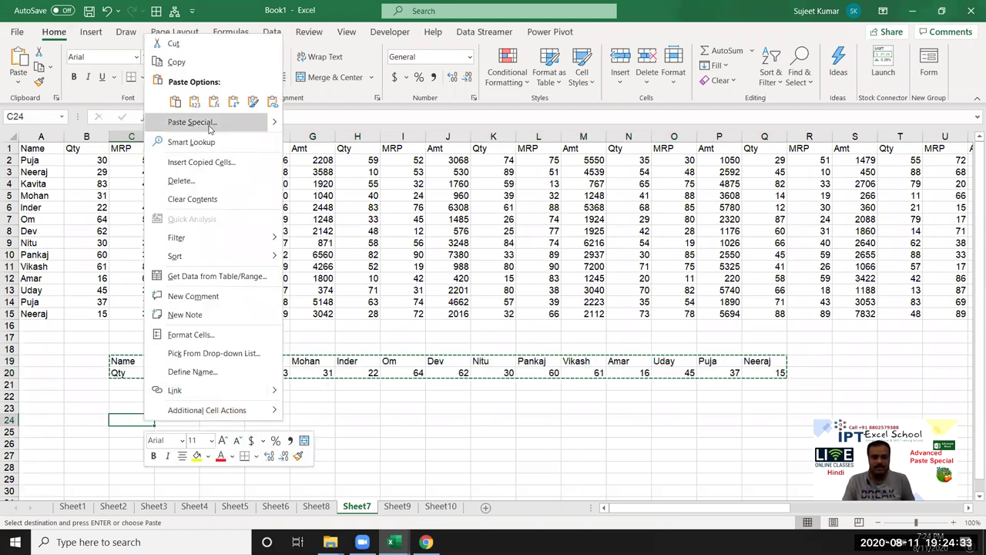
pyautogui.click(193, 122)
pyautogui.click(222, 189)
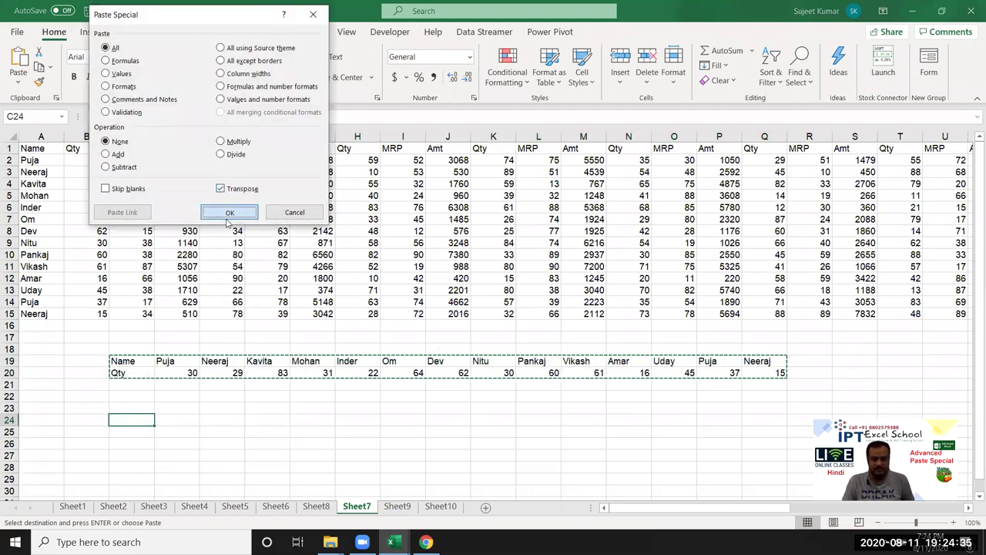
pyautogui.click(229, 213)
pyautogui.scroll(-3, 303, 335)
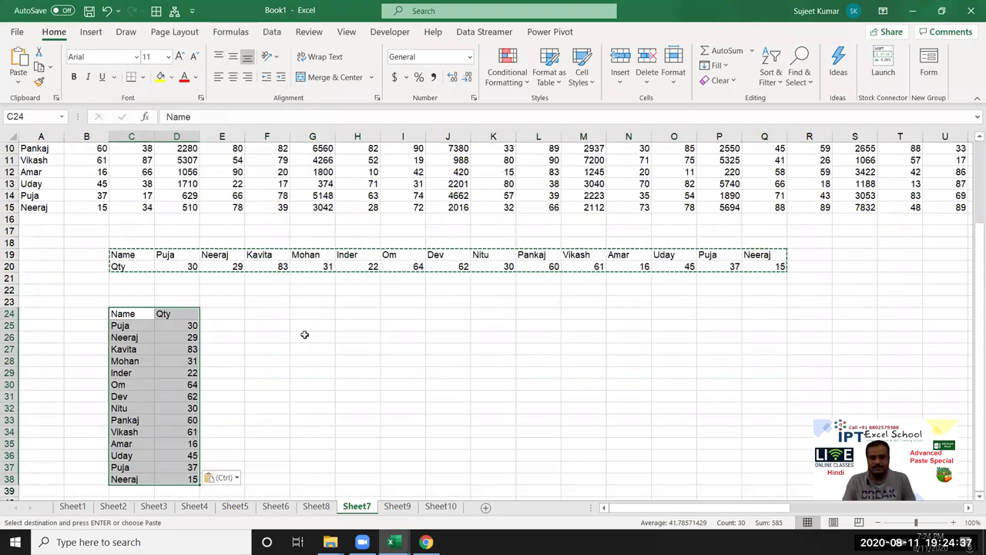
pyautogui.scroll(3, 303, 334)
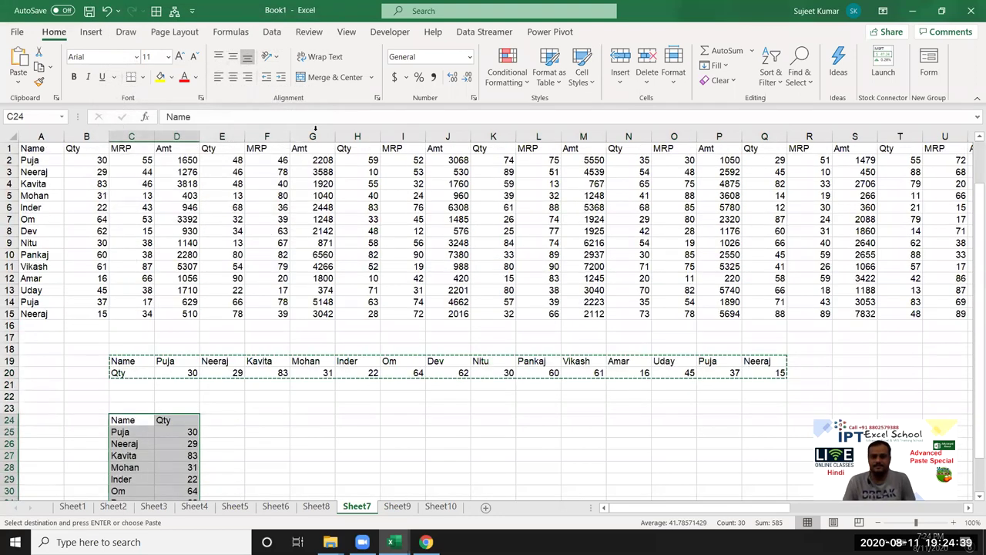